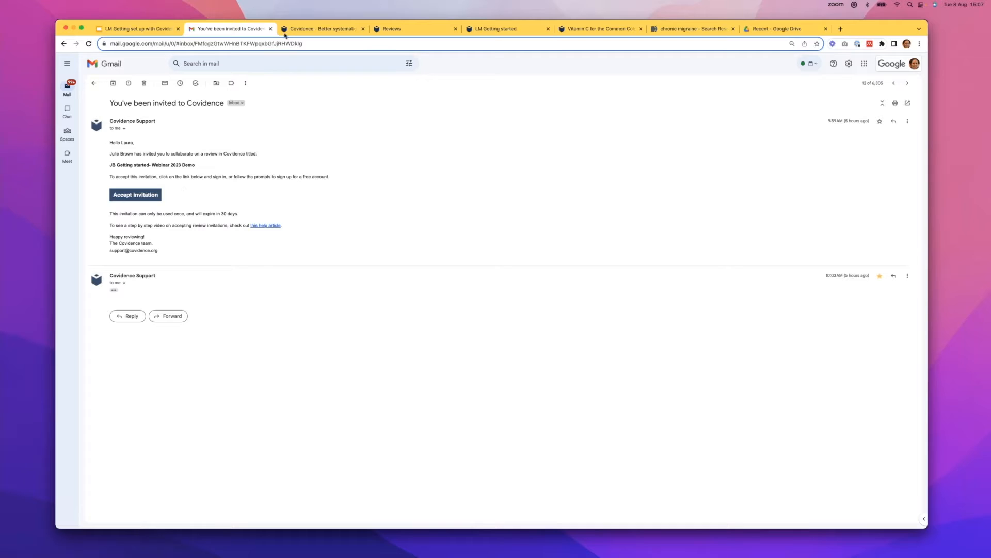
Open the free trial sign-up form on the Covidence website and examine its fields, terms and account creation options.
left_click(323, 30)
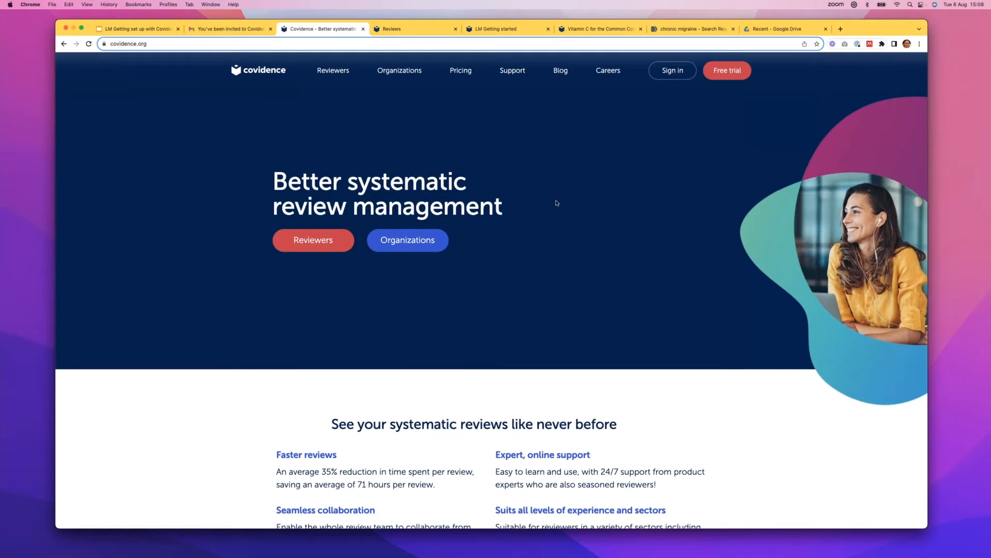
left_click(728, 74)
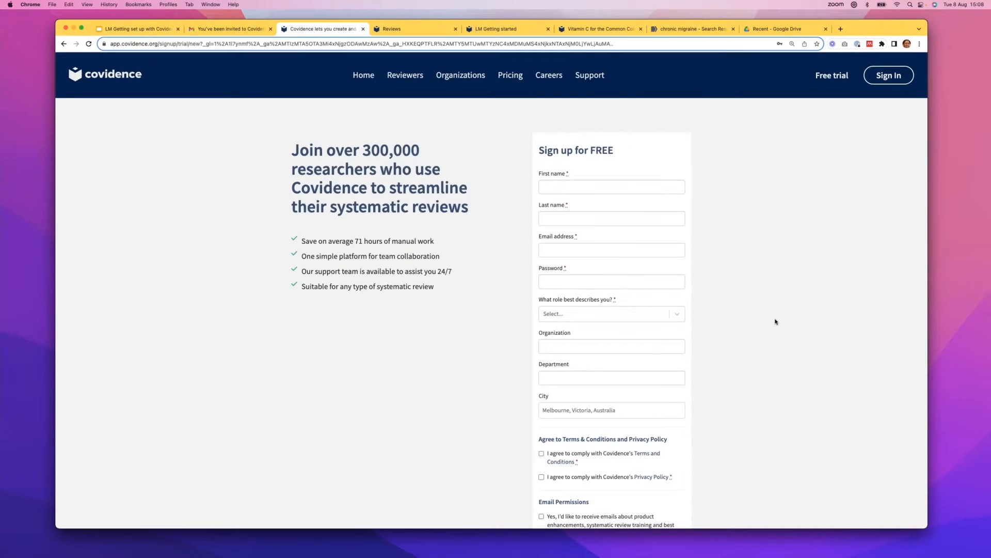
scroll(775, 321, "down", 2)
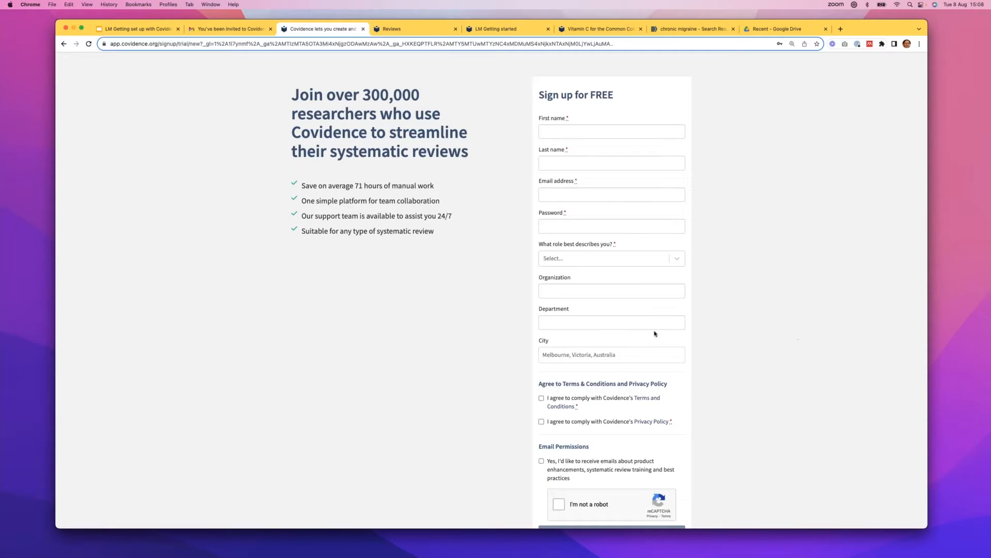
scroll(779, 314, "down", 4)
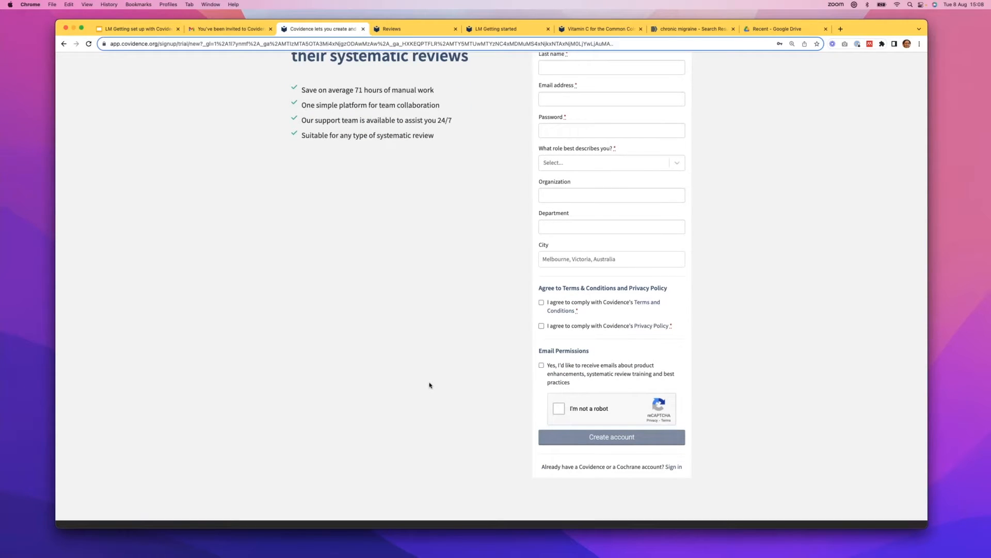
scroll(430, 384, "up", 6)
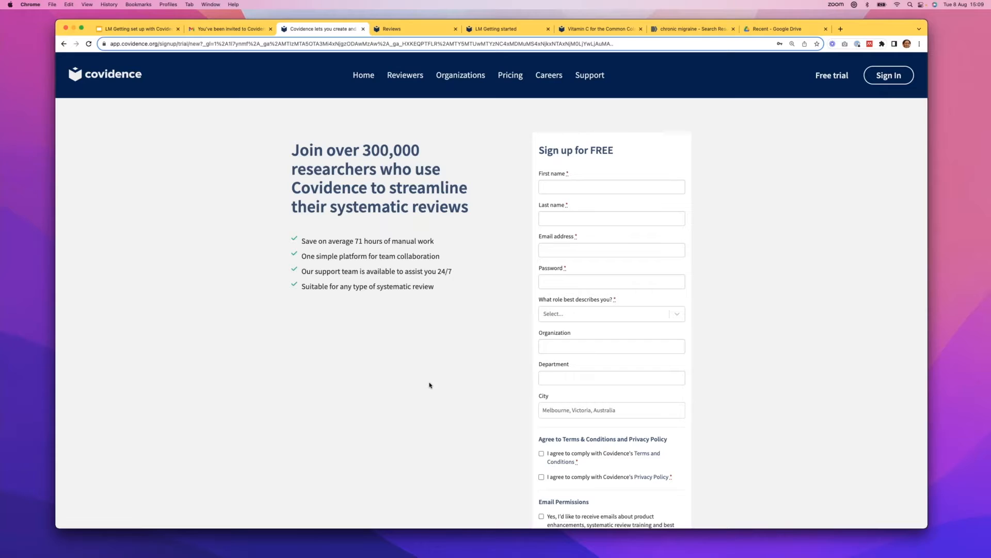
Look through the current reviews list in Covidence, grouped by account, and open the account menu to view the linked organizations.
left_click(403, 32)
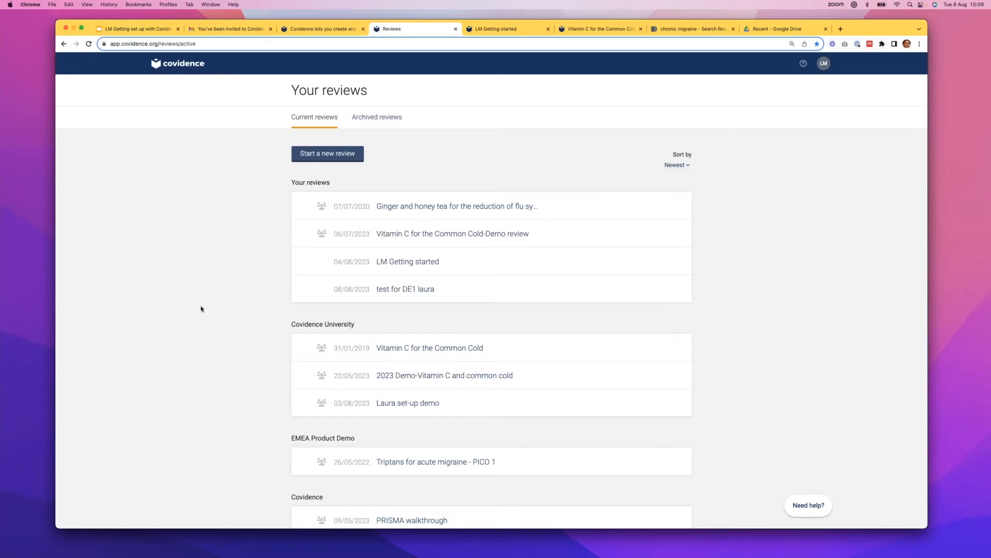
scroll(191, 329, "down", 1)
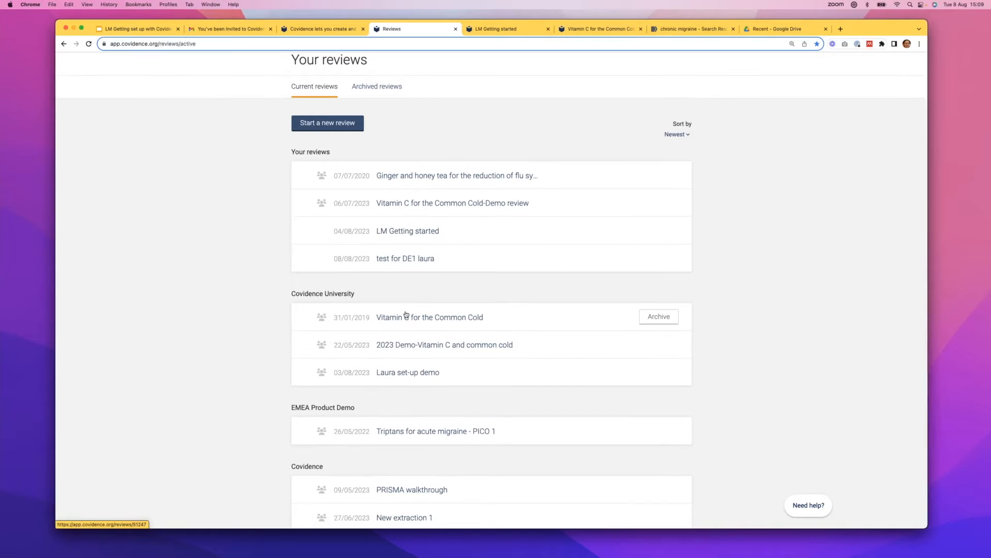
scroll(345, 317, "down", 3)
scroll(250, 318, "up", 3)
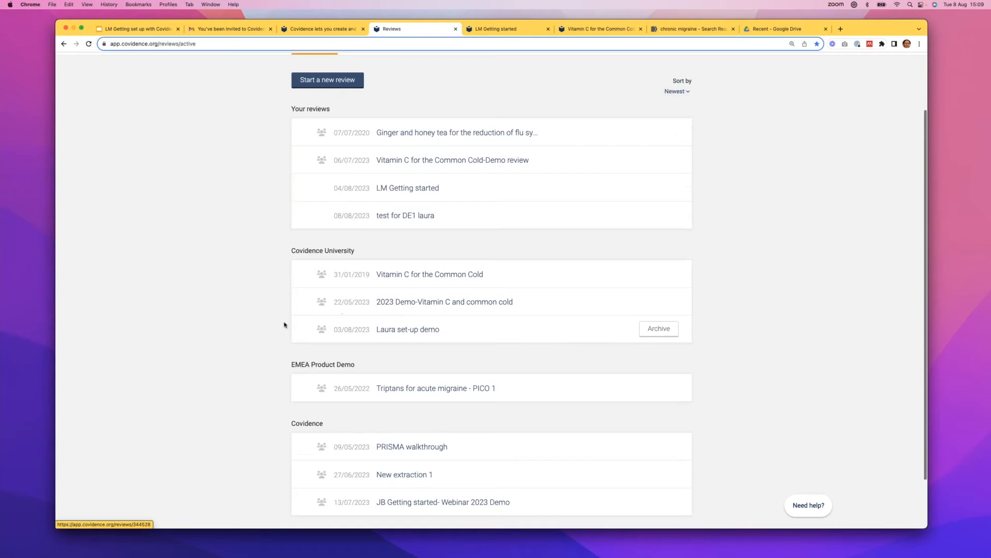
scroll(251, 318, "down", 1)
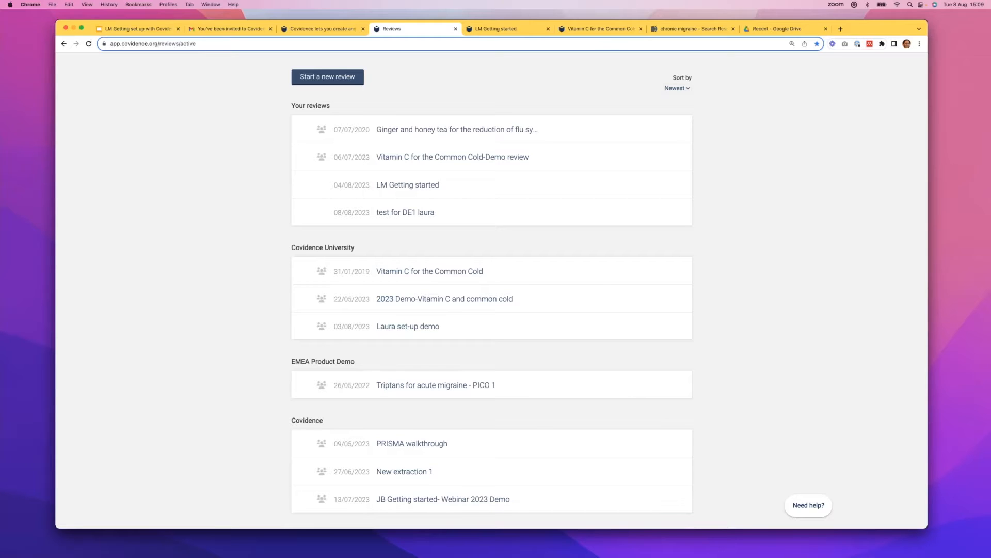
scroll(724, 263, "up", 3)
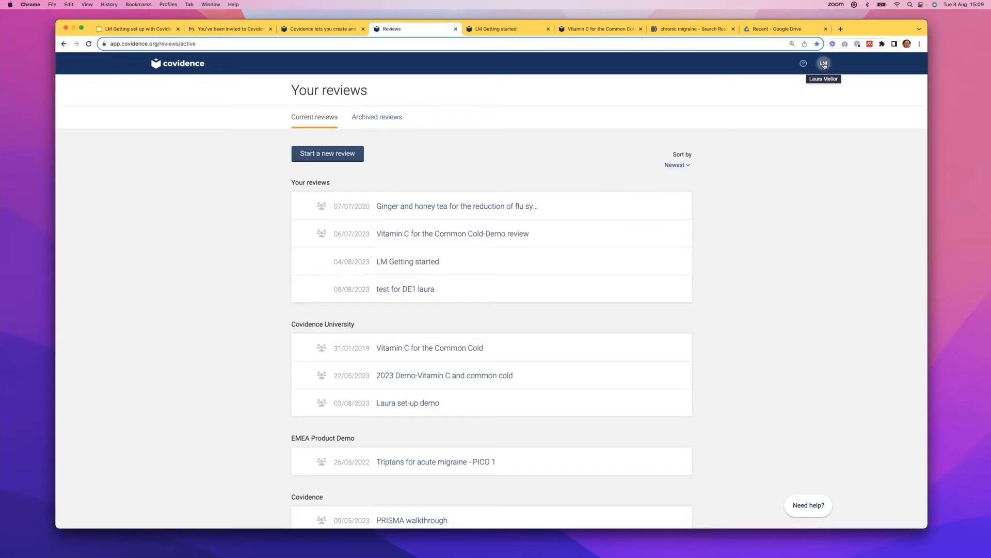
left_click(824, 67)
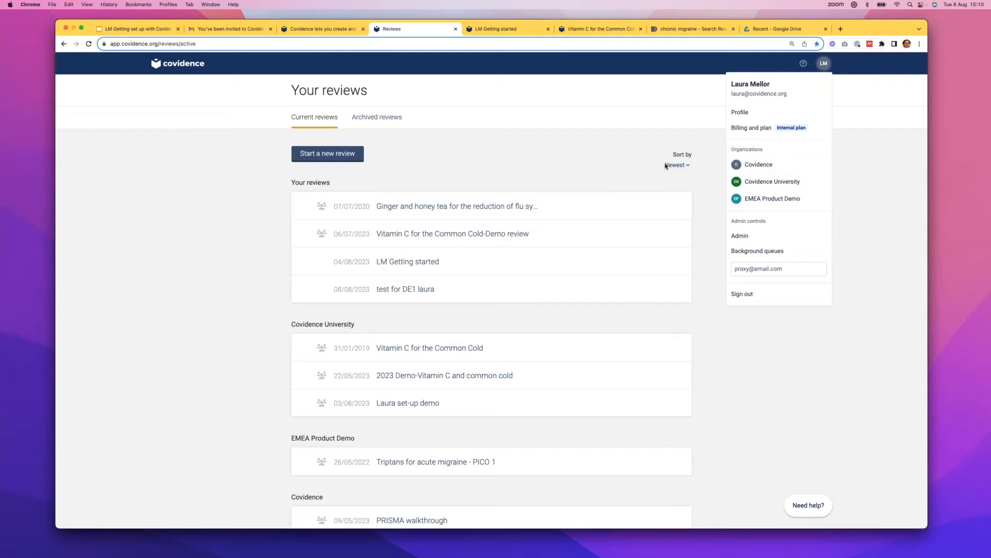
Start a new review named "LM getting started" with the review type Systematic review.
left_click(335, 158)
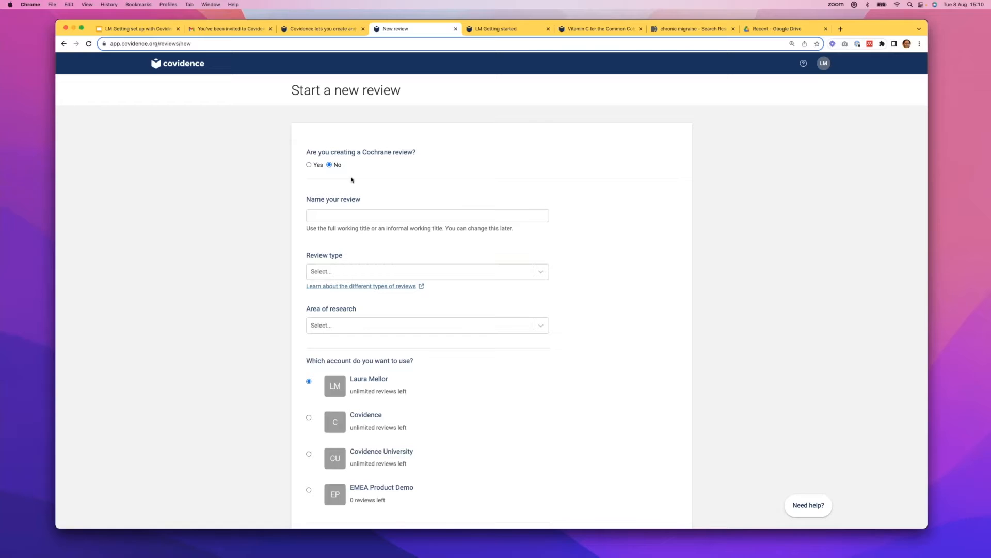
left_click(329, 213)
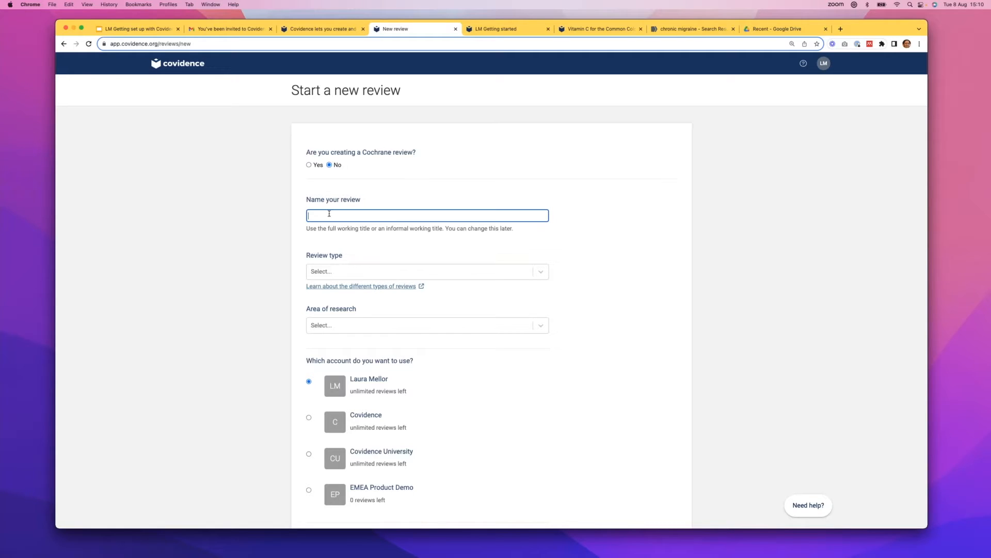
type("LM getting started")
left_click(546, 274)
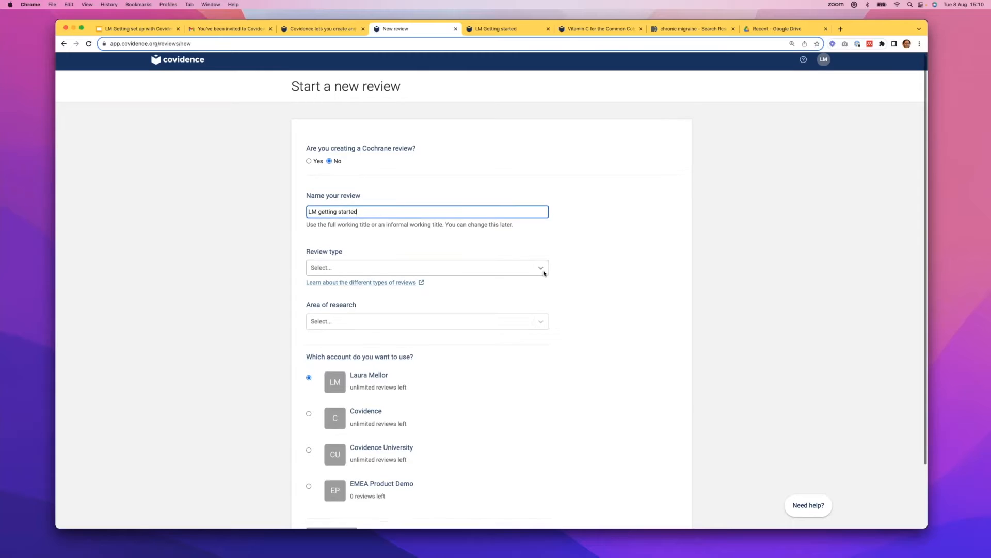
left_click(399, 292)
Set the new review's area of research to Medical and health sciences.
scroll(489, 294, "down", 1)
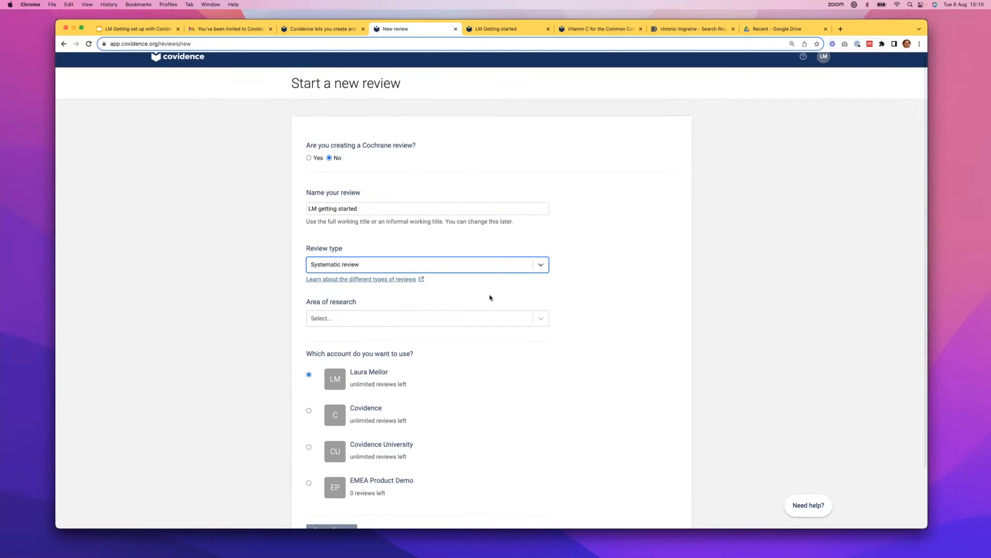
scroll(490, 298, "down", 1)
left_click(542, 274)
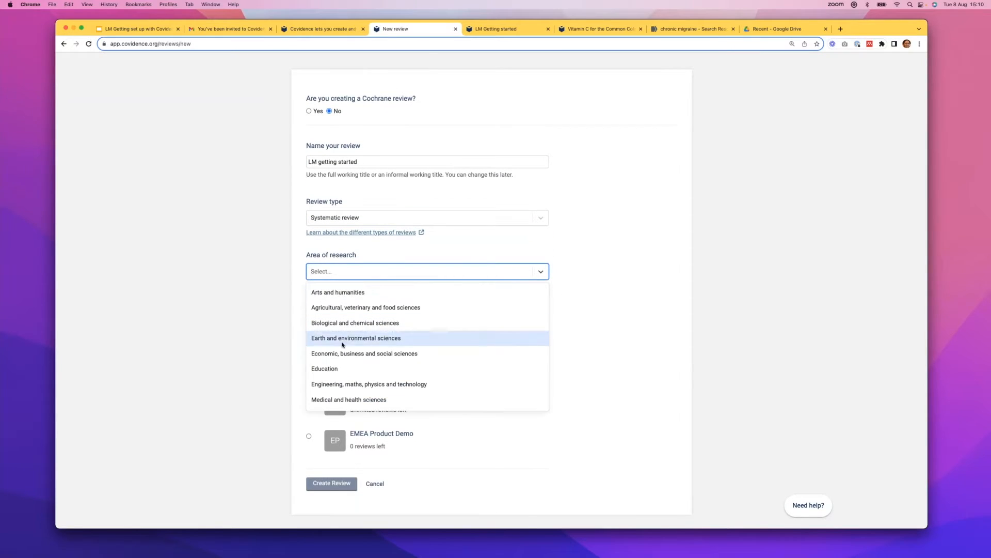
left_click(351, 400)
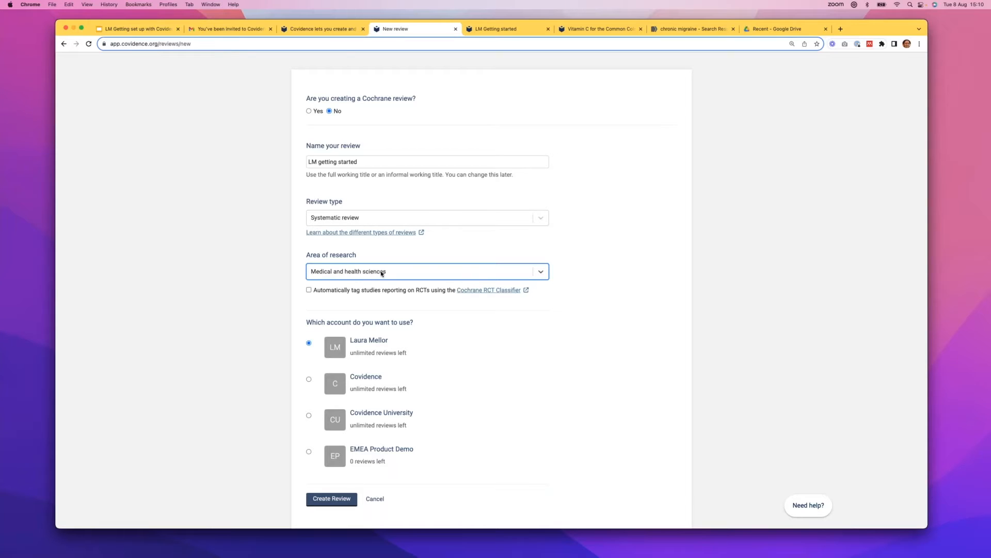
Examine the completed new review form, including the Cochrane RCT Classifier option and the choice of account to use.
scroll(416, 307, "down", 1)
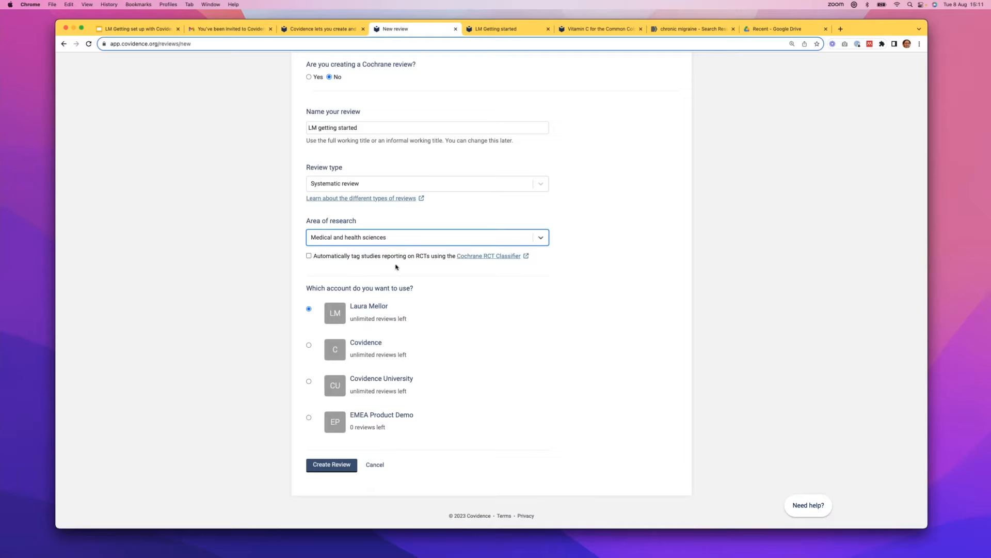
scroll(421, 262, "down", 1)
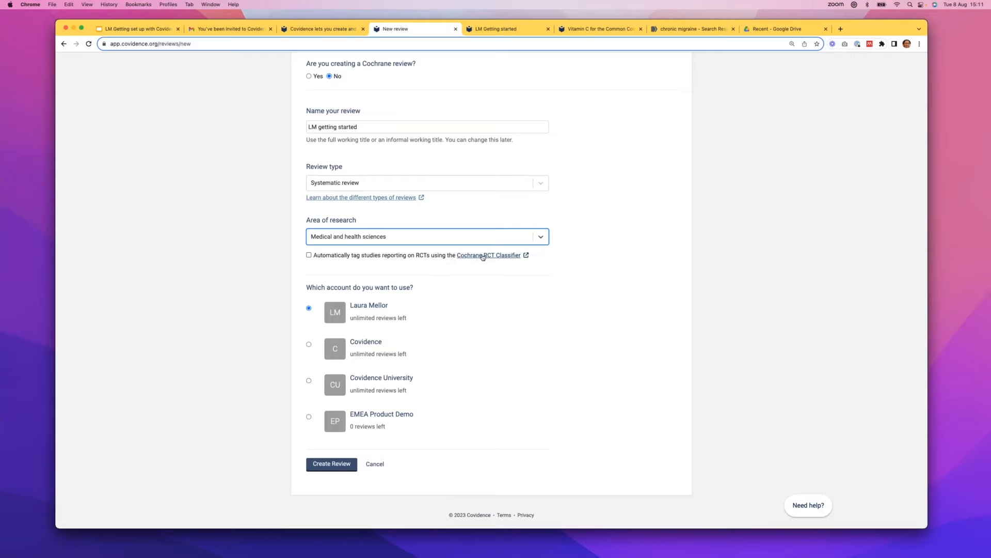
scroll(483, 261, "down", 1)
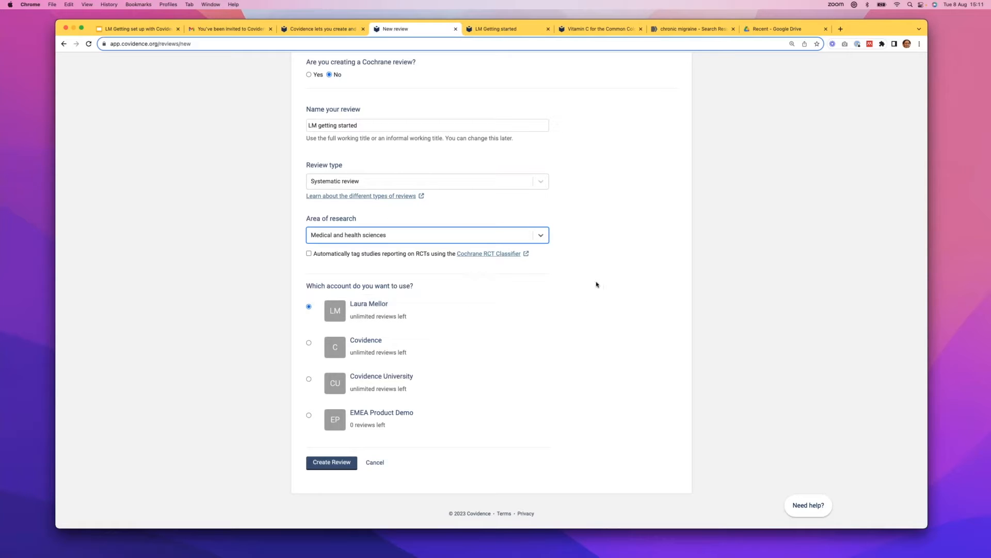
scroll(596, 284, "down", 1)
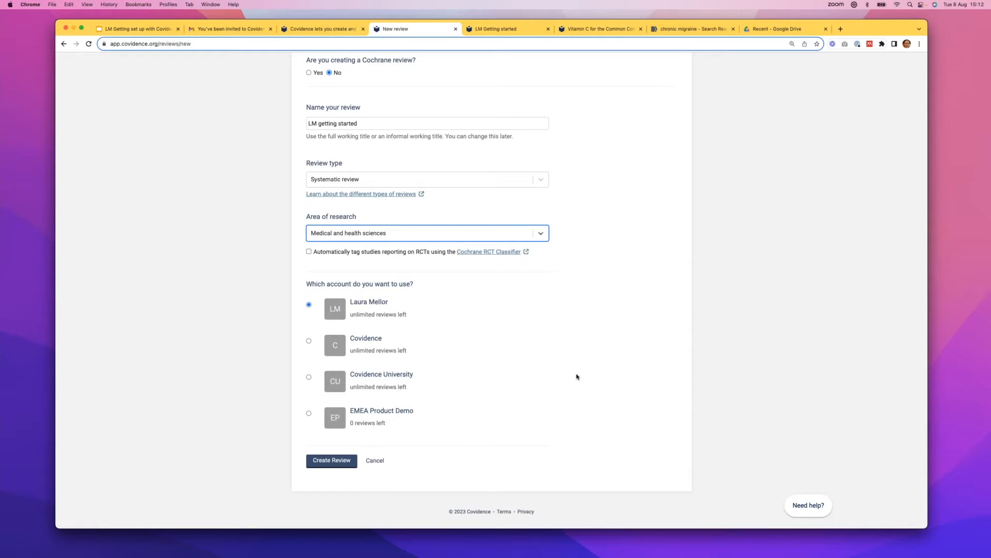
scroll(441, 339, "up", 3)
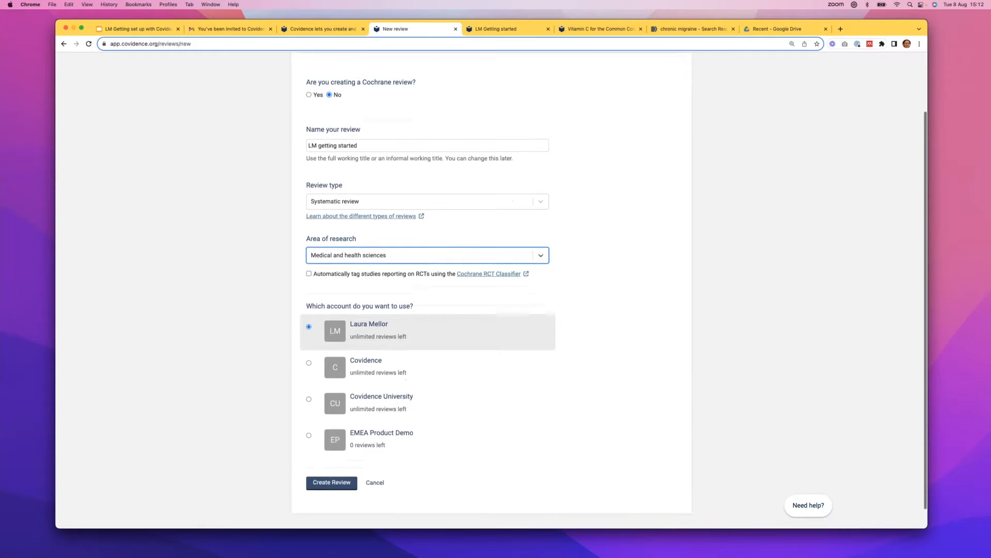
scroll(440, 331, "up", 3)
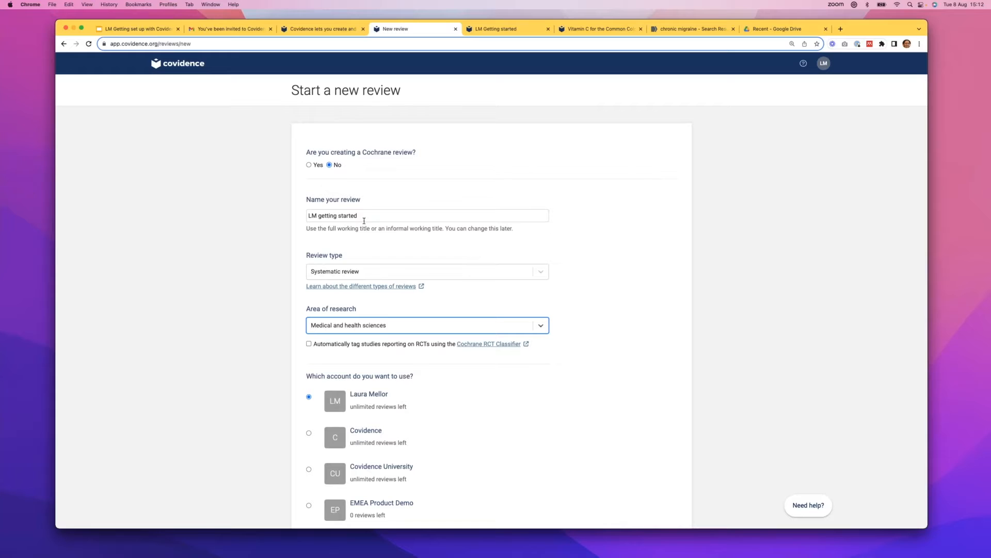
scroll(382, 247, "down", 2)
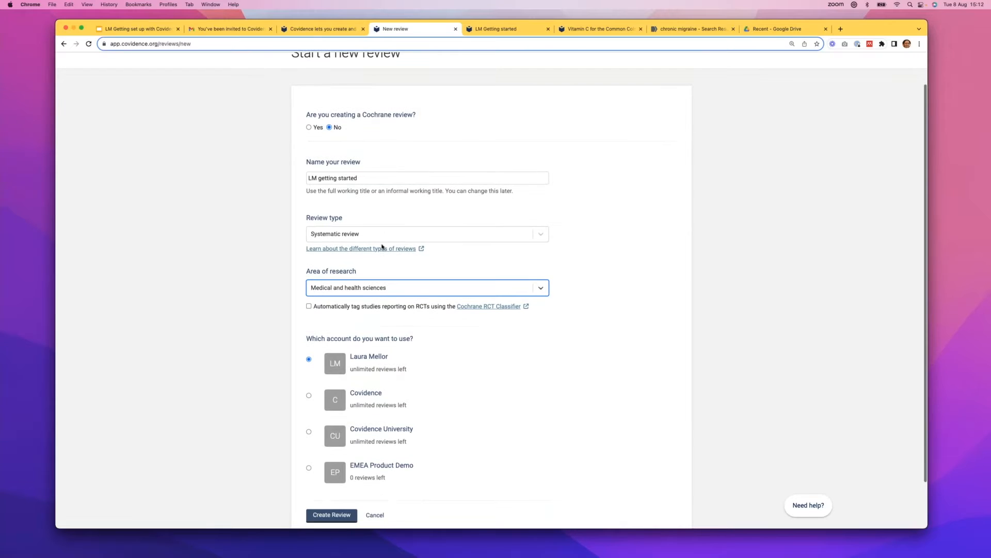
scroll(480, 382, "down", 2)
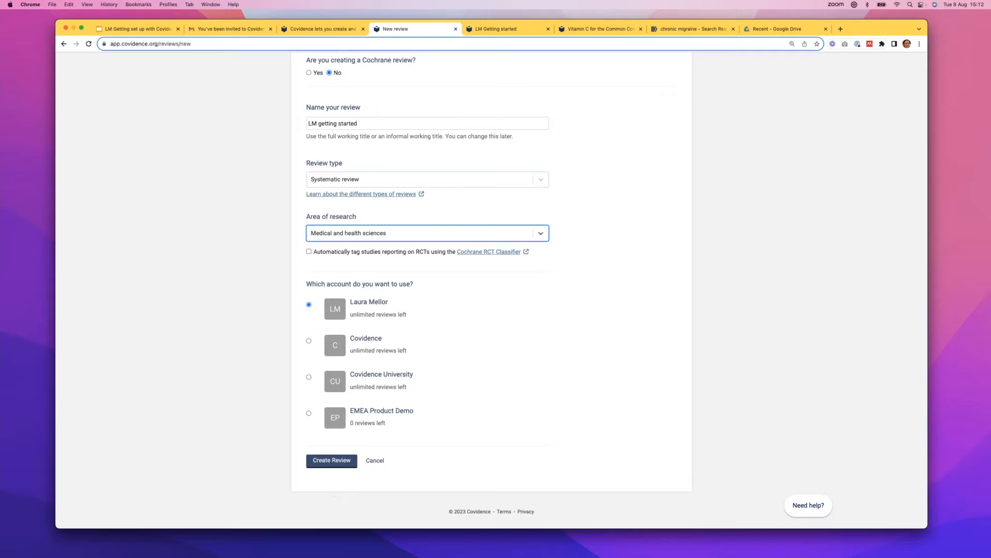
scroll(476, 441, "up", 3)
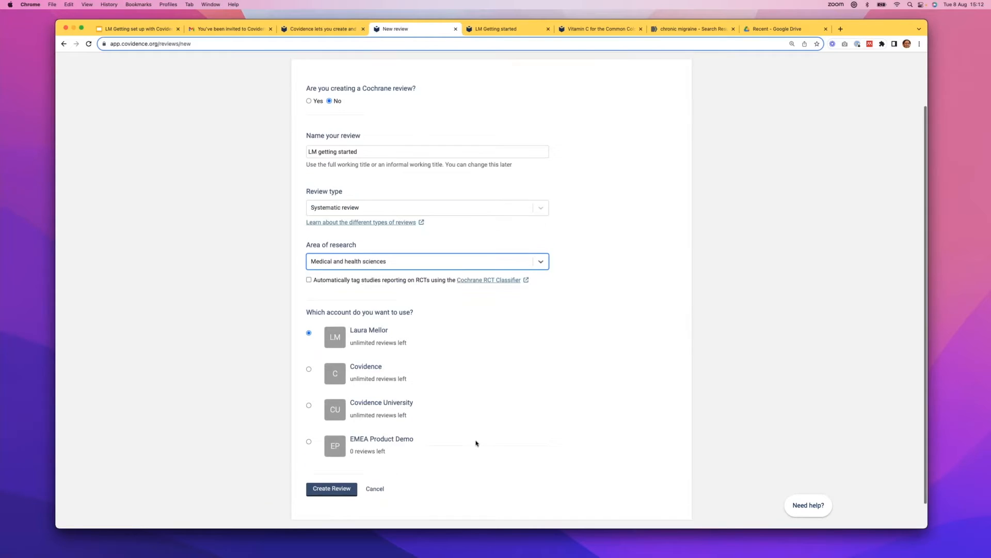
Switch to the existing LM Getting started review, open its settings and look through the review details and reviewer requirements.
left_click(492, 30)
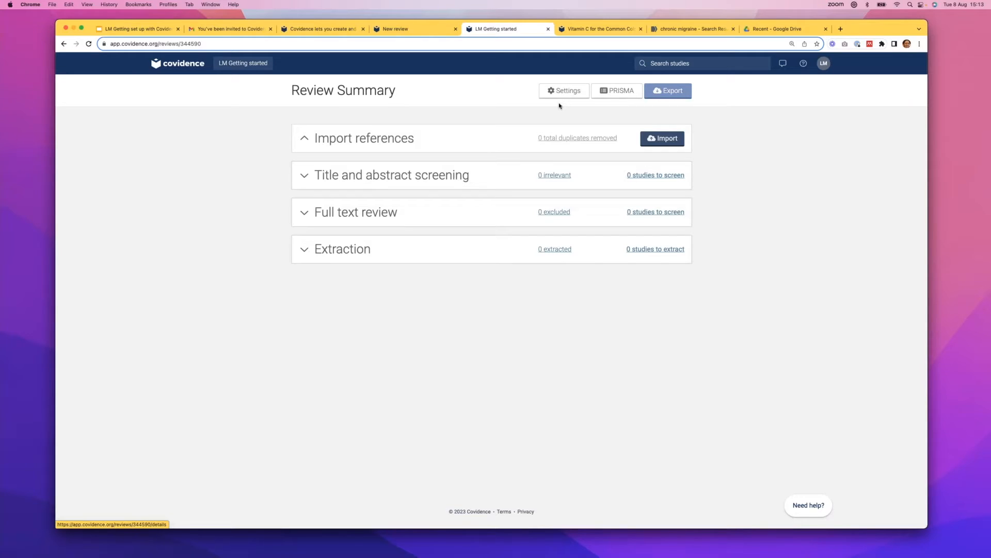
left_click(565, 94)
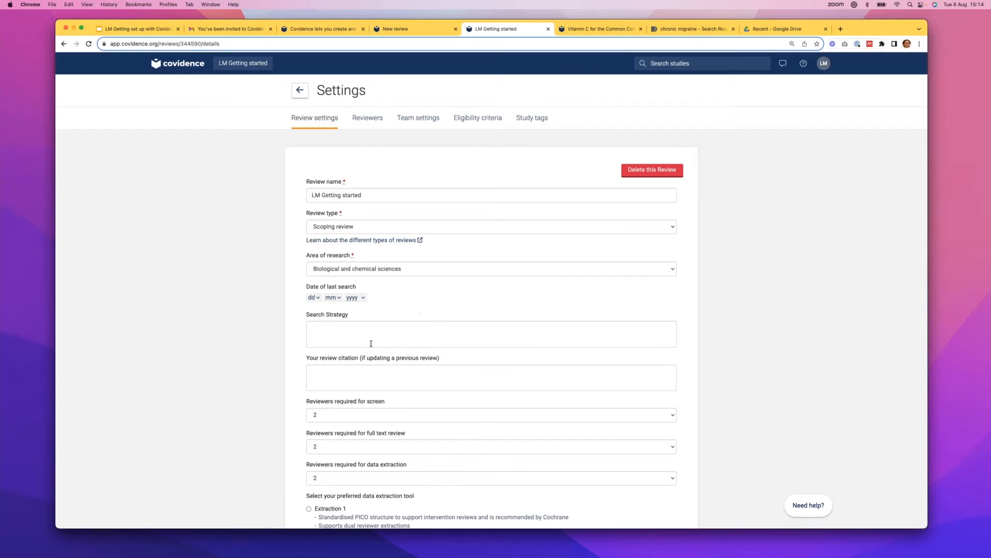
left_click(376, 375)
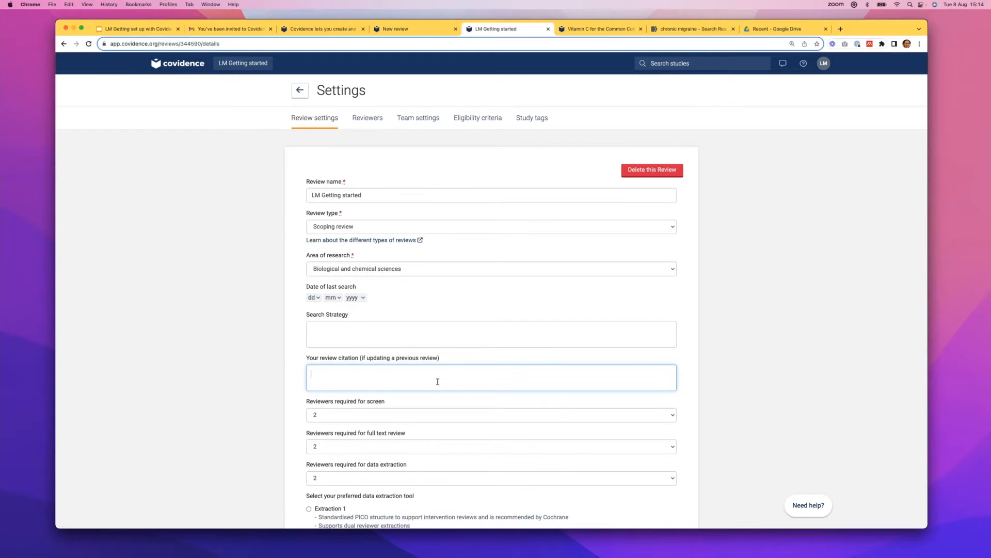
scroll(438, 382, "down", 3)
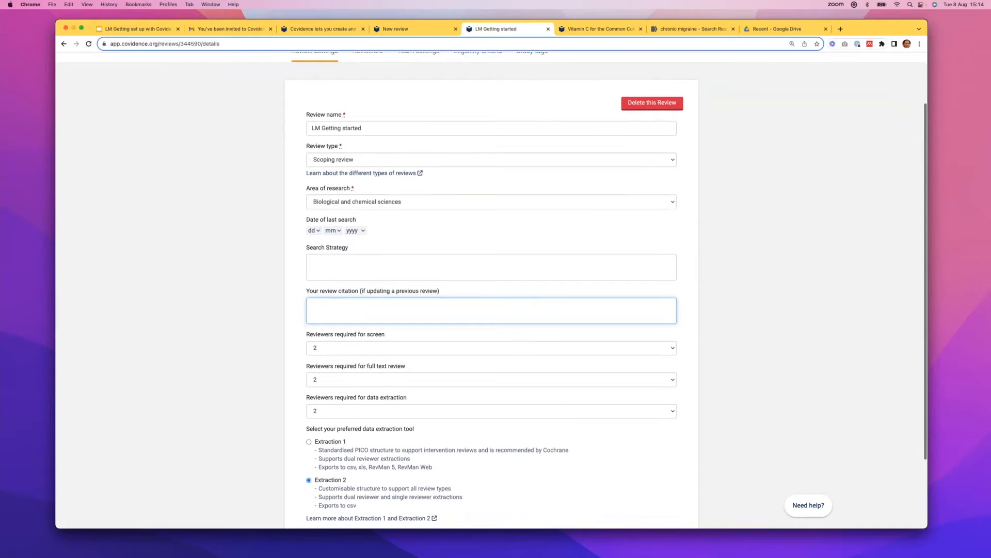
scroll(385, 315, "down", 2)
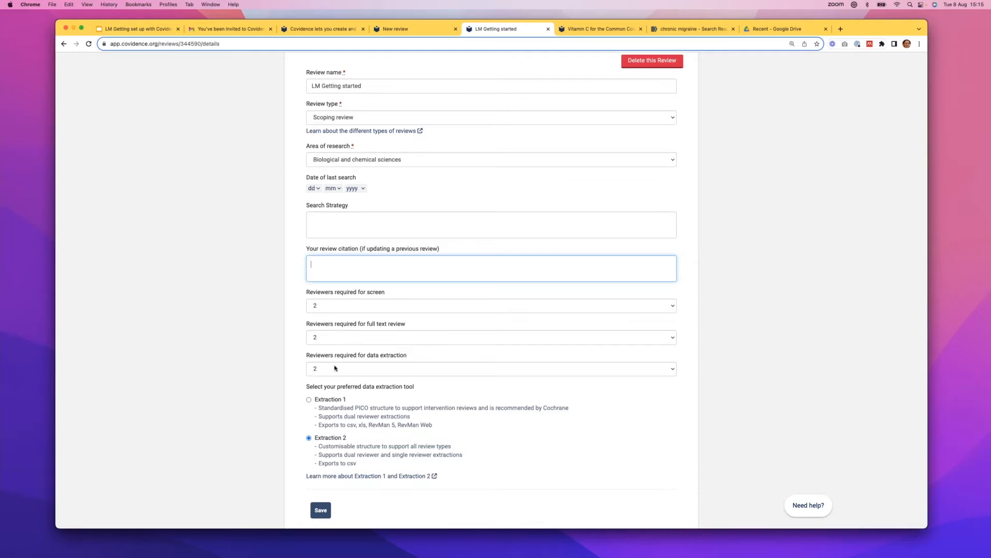
Check the choices for reviewers required for screen, select 2, and examine the data extraction tool options.
left_click(674, 308)
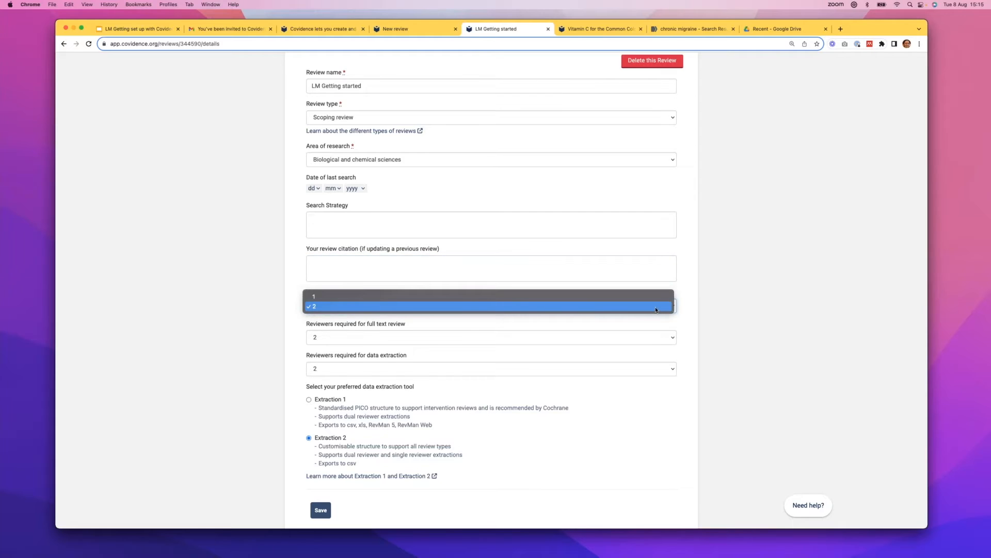
left_click(656, 306)
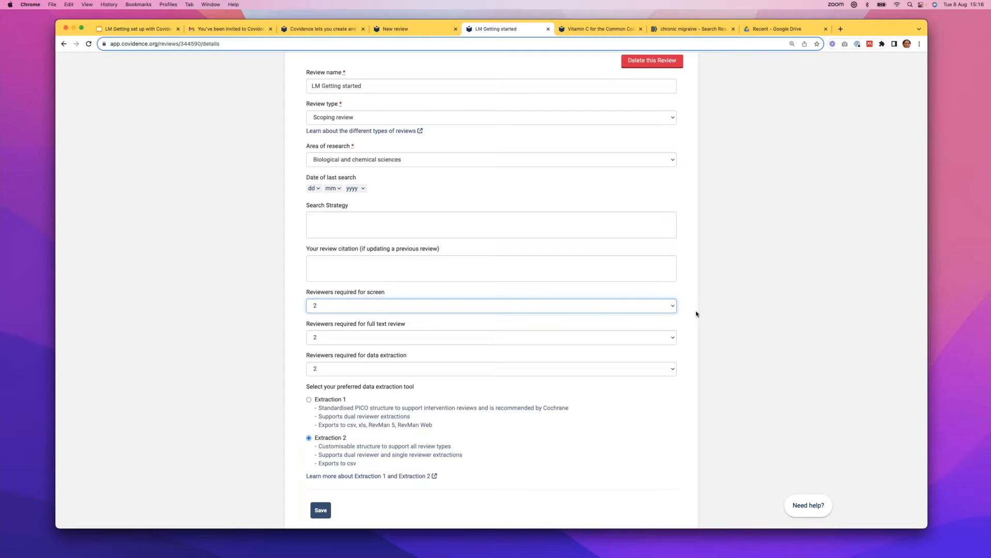
scroll(689, 324, "down", 1)
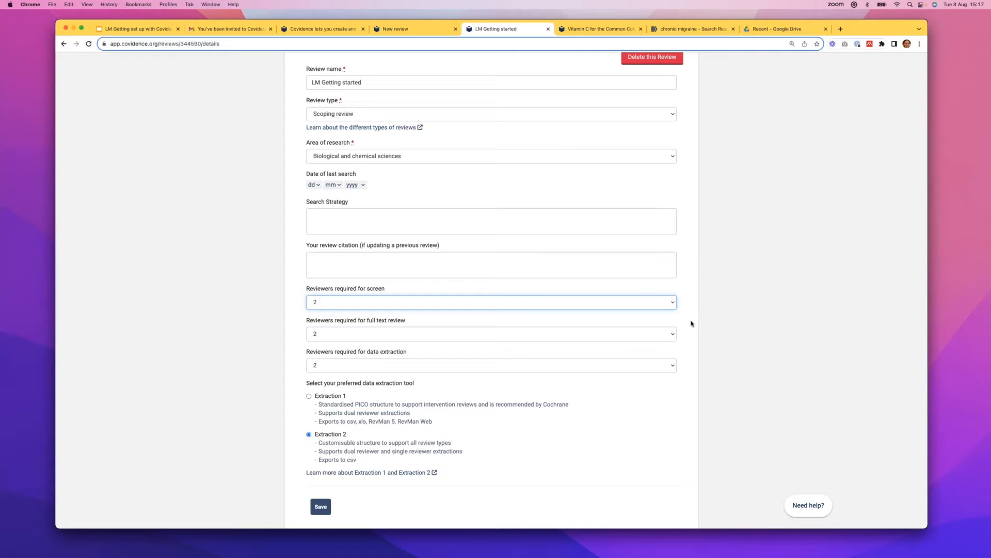
scroll(607, 461, "down", 2)
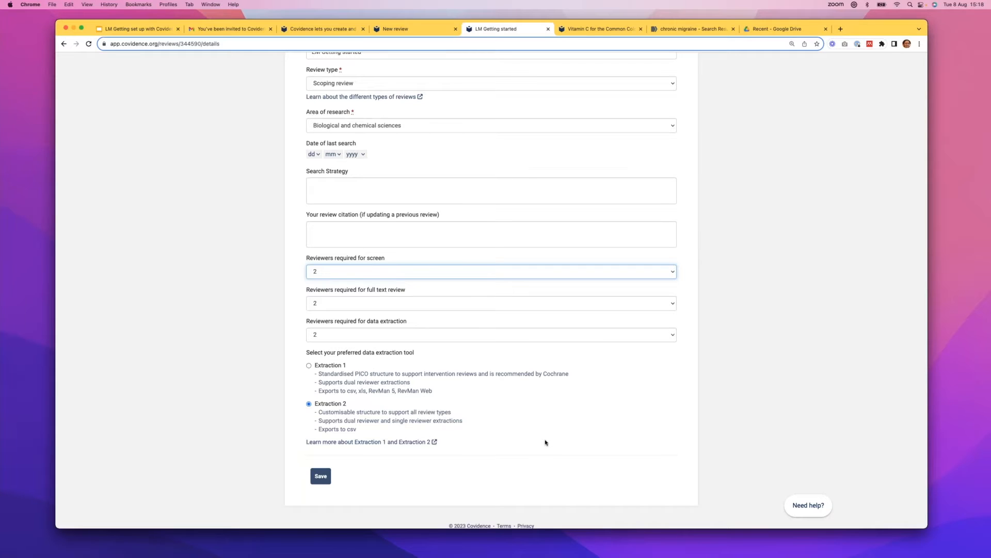
Open the review's reviewer list, view the invitation form for a new reviewer and close it without sending an invite.
scroll(395, 452, "down", 1)
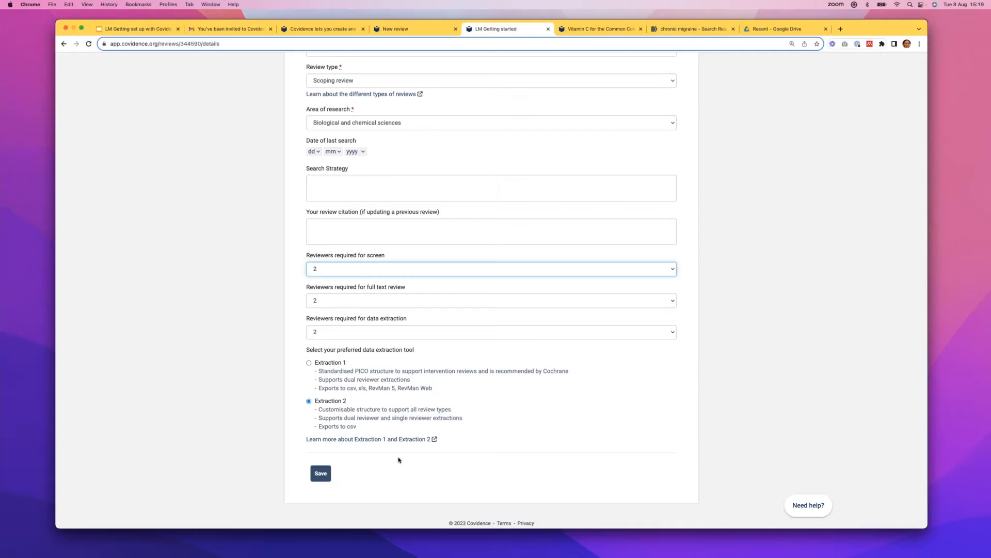
scroll(399, 459, "up", 3)
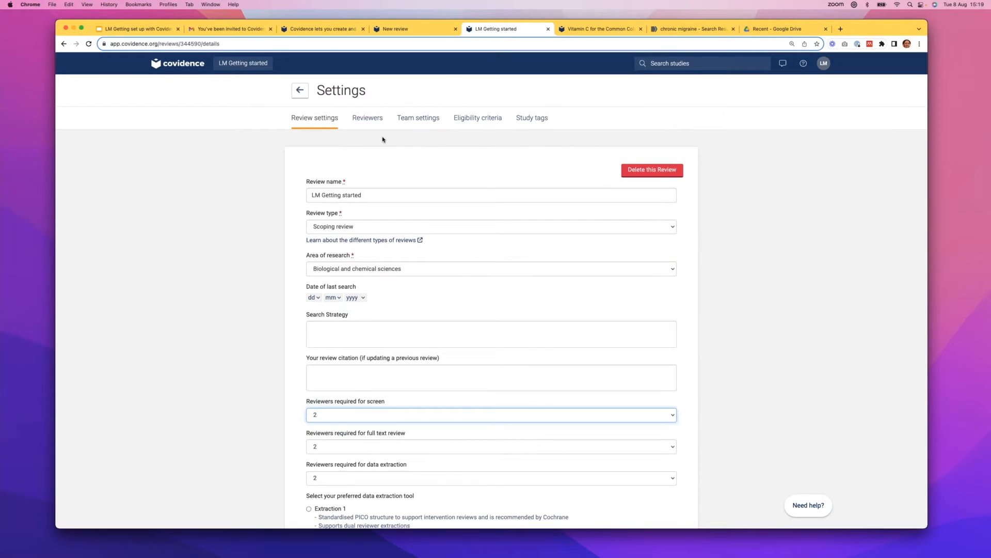
left_click(375, 121)
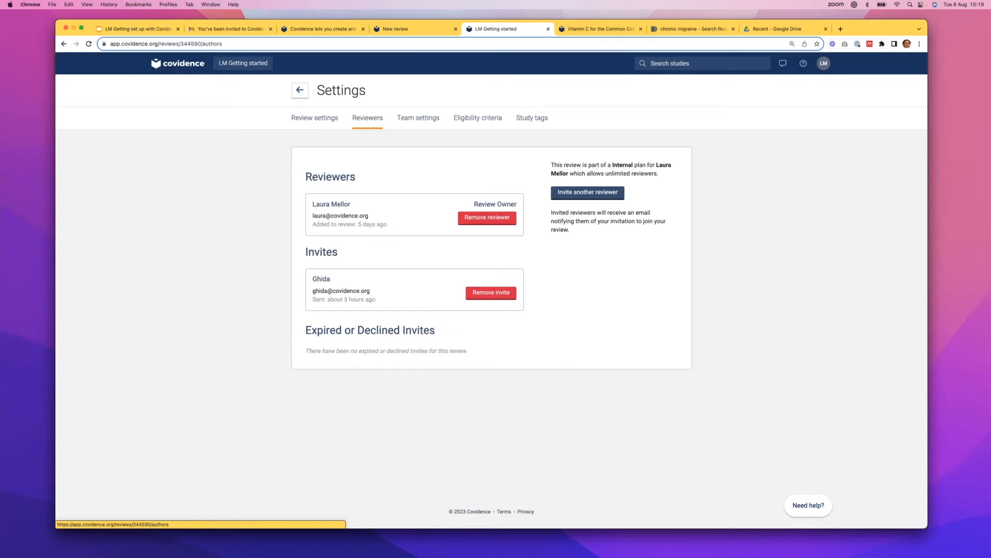
left_click(608, 194)
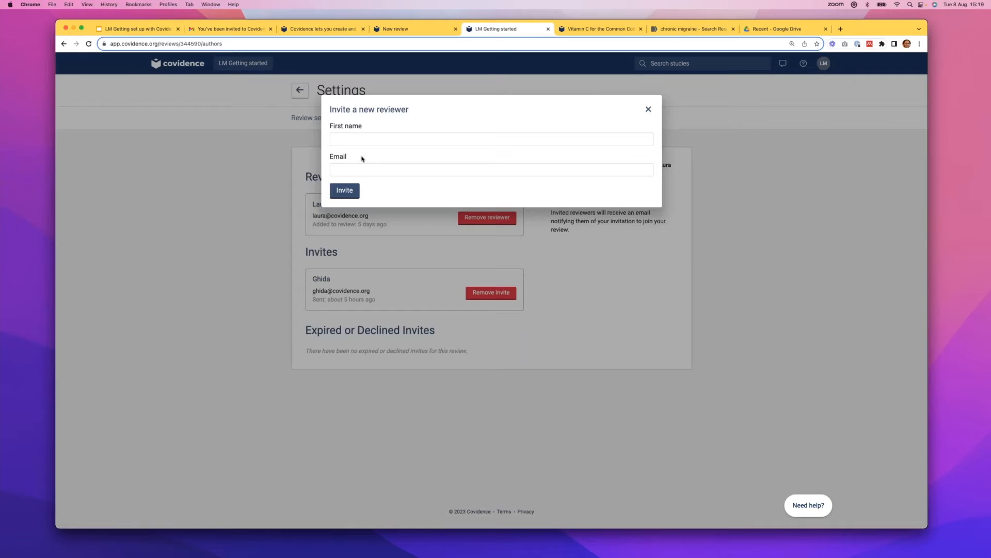
left_click(649, 110)
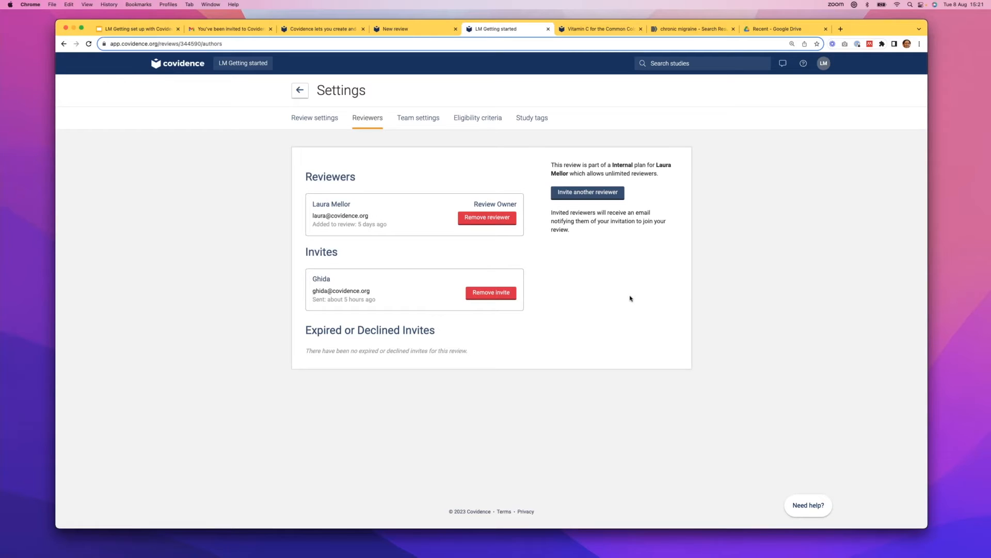
View the team settings for title and abstract screening, first in this review and again in the Vitamin C for the Common Cold review.
left_click(425, 121)
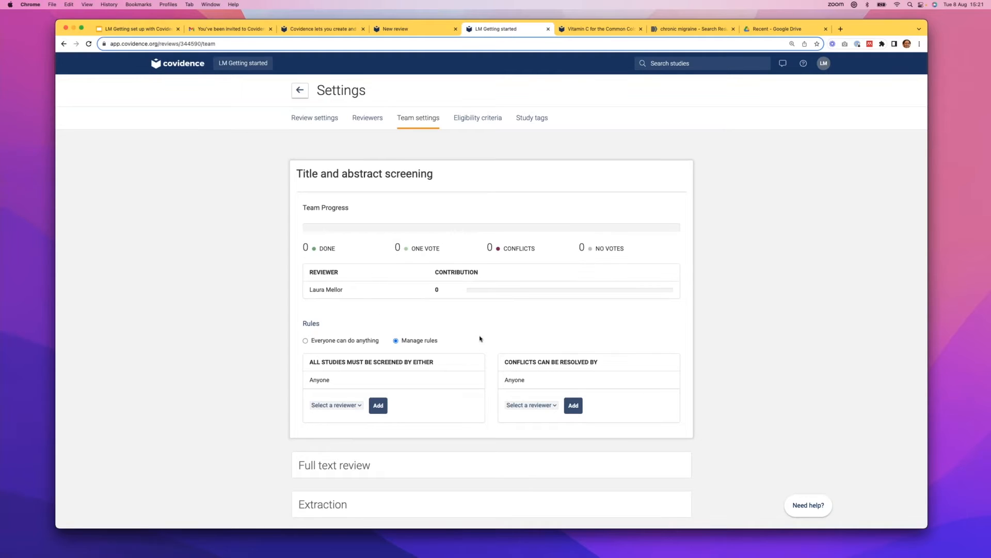
scroll(556, 227, "down", 1)
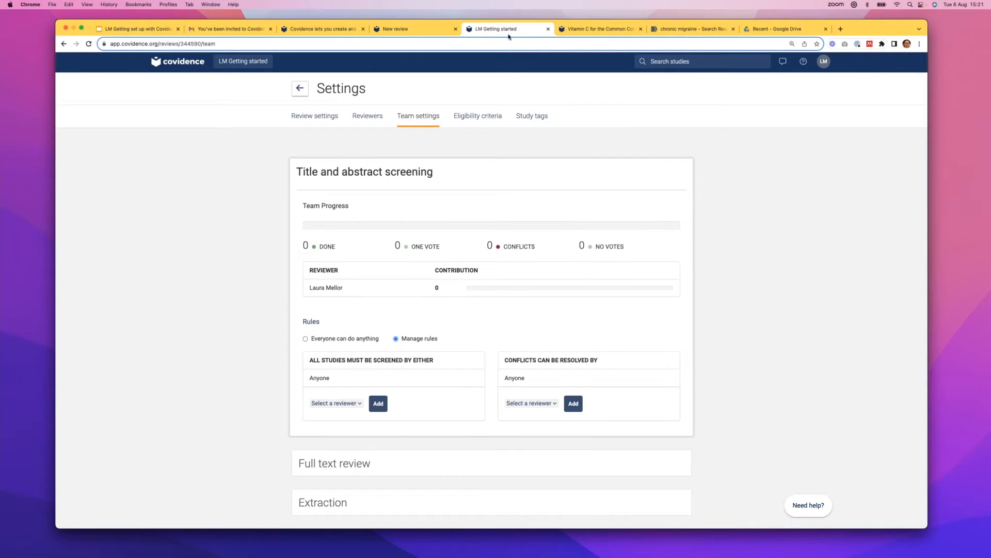
left_click(594, 32)
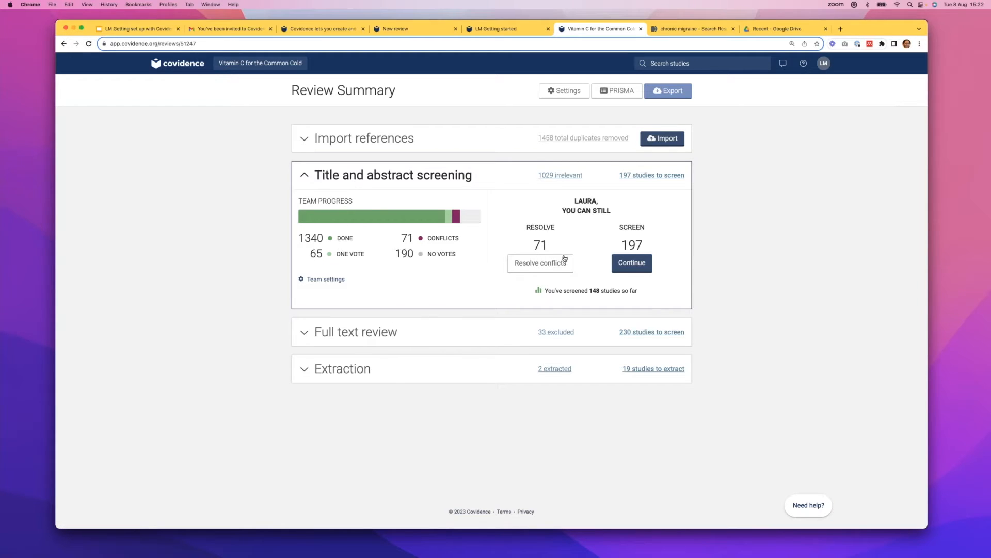
left_click(329, 280)
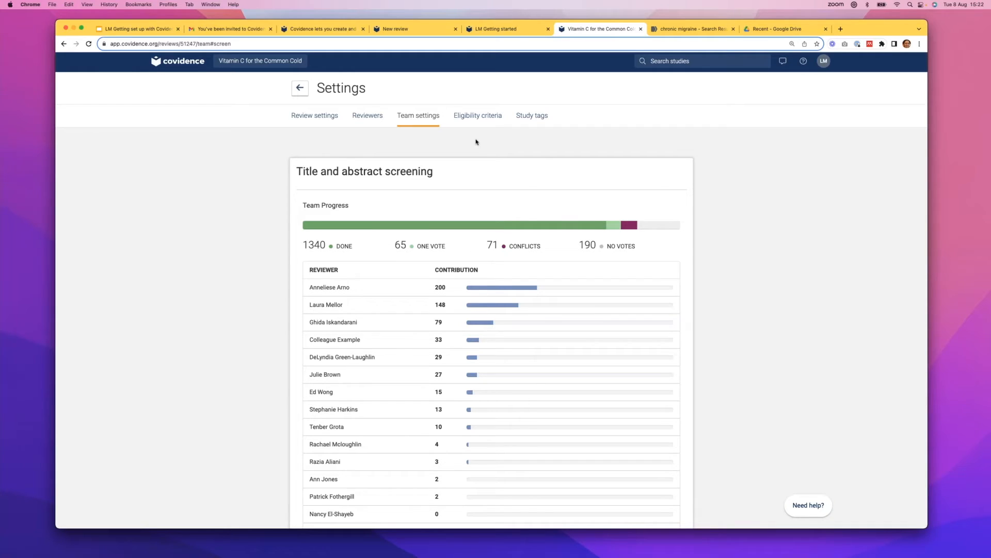
Return to the LM Getting started review and add the review owner as both screener and conflict resolver for title and abstract screening.
left_click(491, 32)
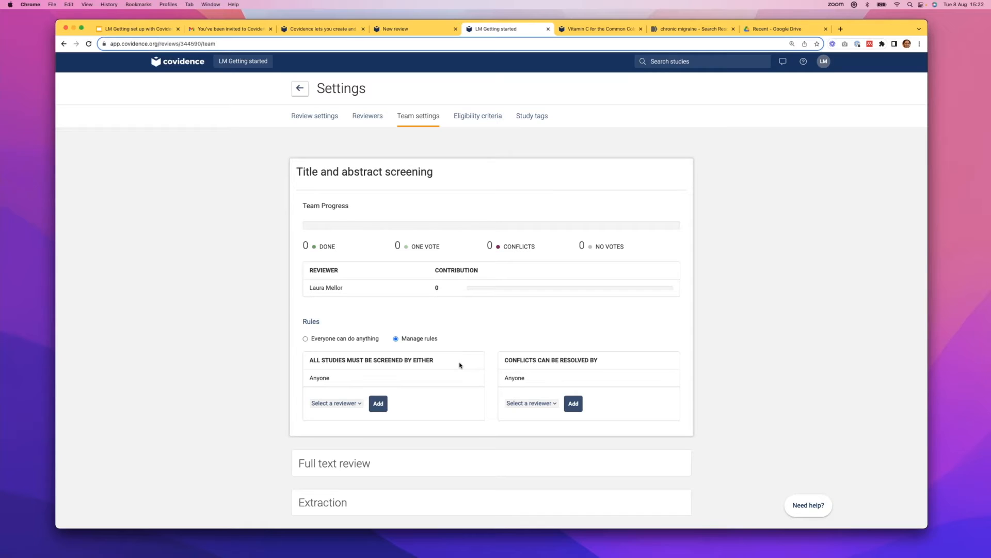
left_click(360, 406)
left_click(350, 414)
left_click(379, 404)
left_click(556, 405)
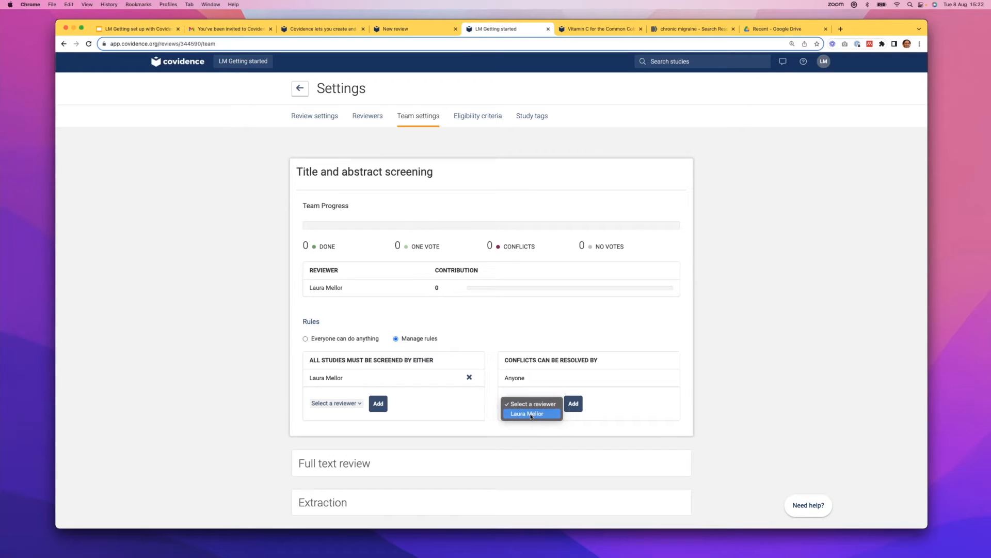
left_click(531, 414)
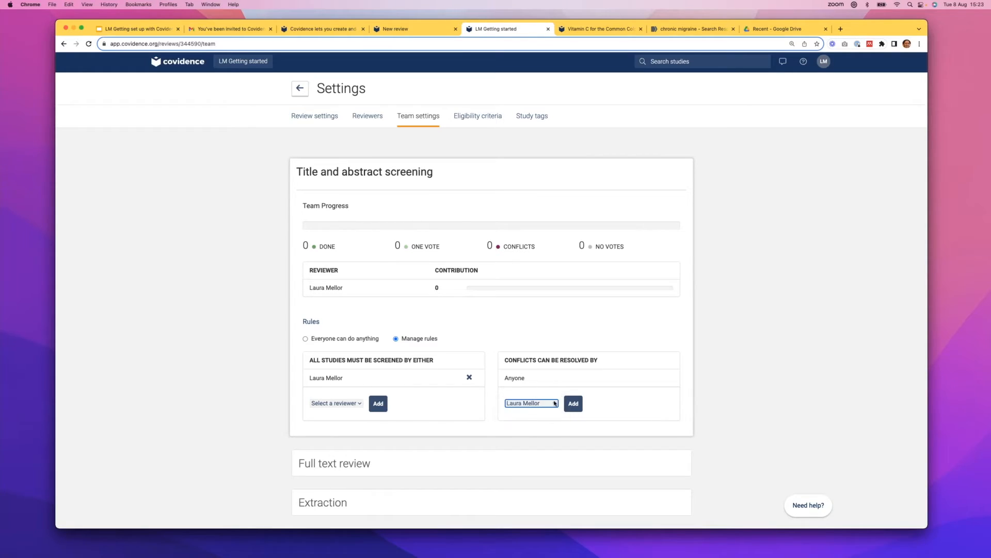
left_click(573, 405)
scroll(456, 383, "down", 1)
scroll(456, 384, "down", 1)
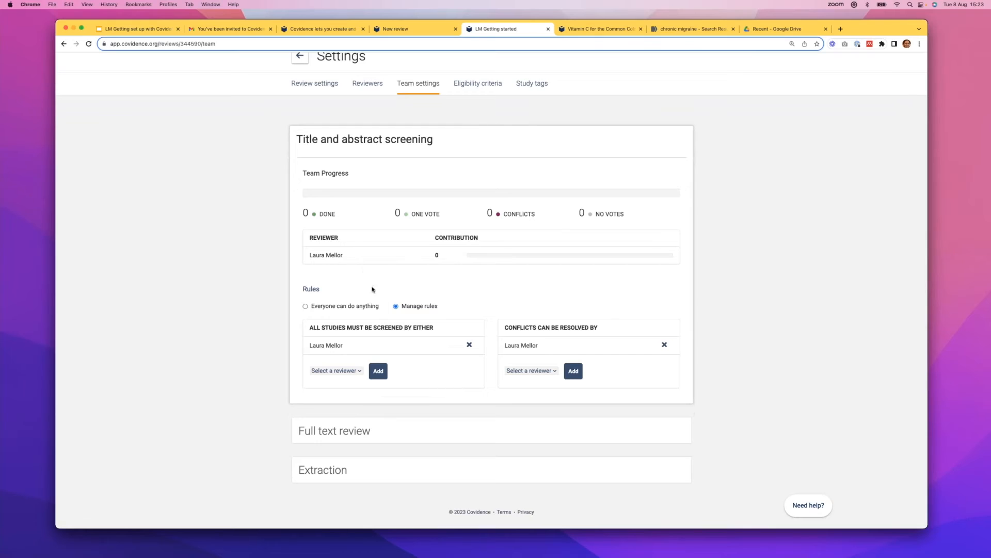
scroll(420, 386, "up", 1)
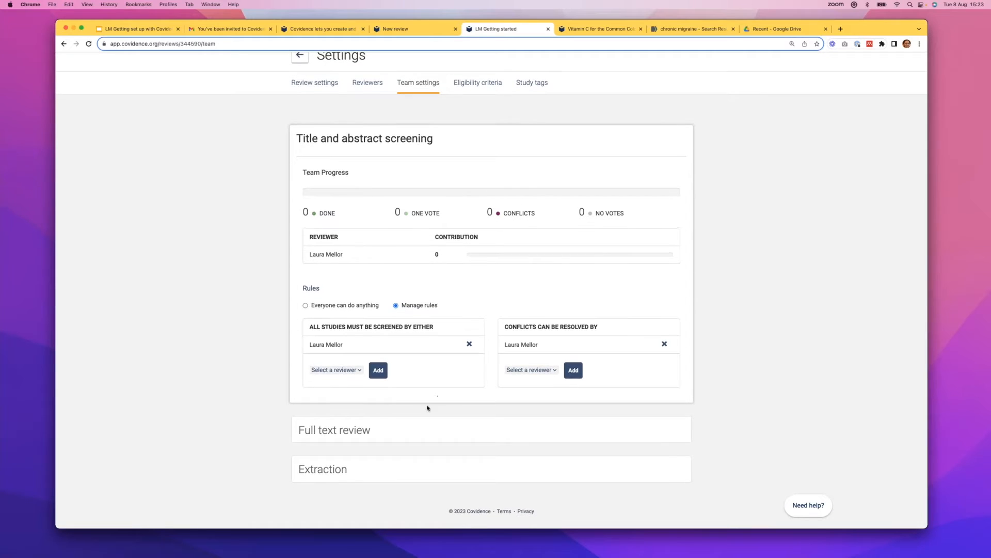
View the team settings for the full text review and extraction stages.
left_click(385, 435)
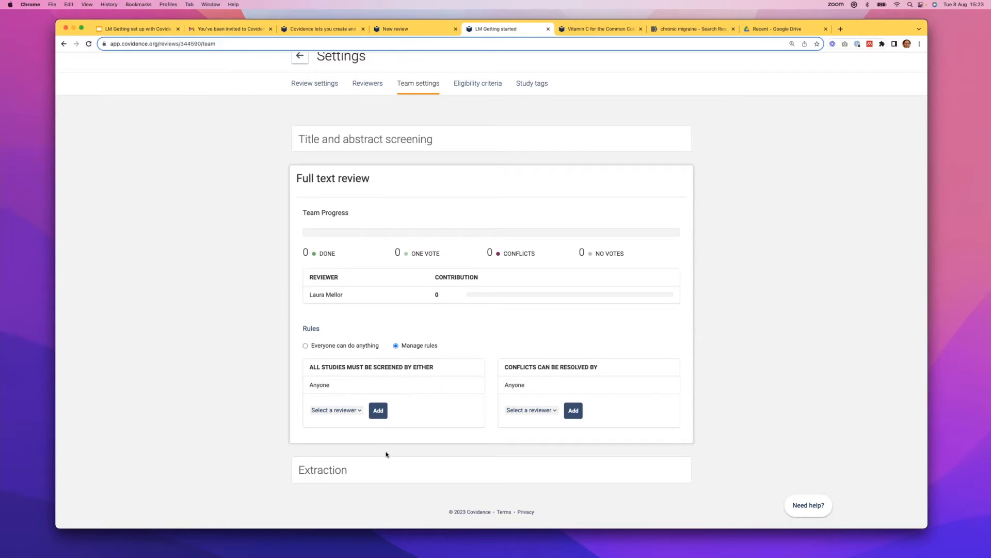
scroll(387, 451, "up", 1)
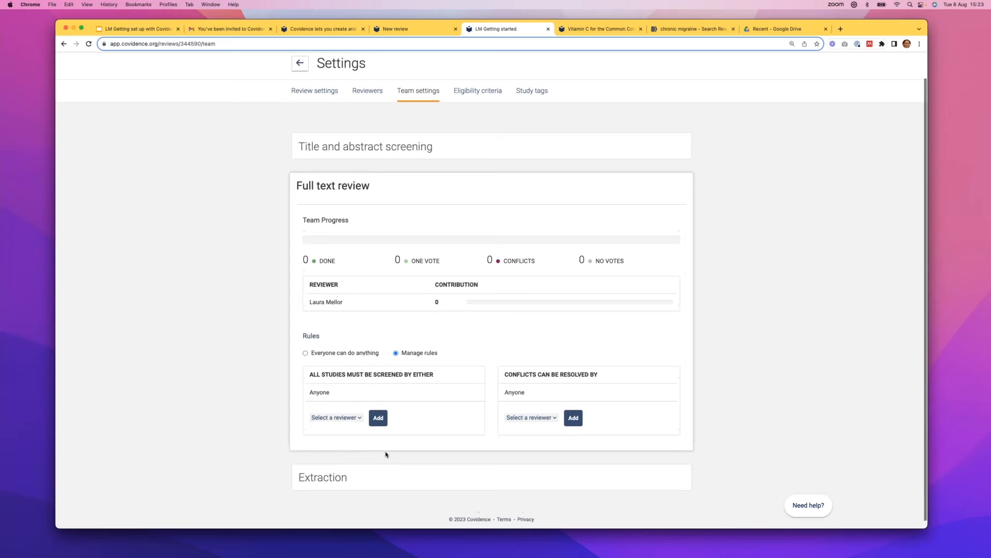
left_click(355, 481)
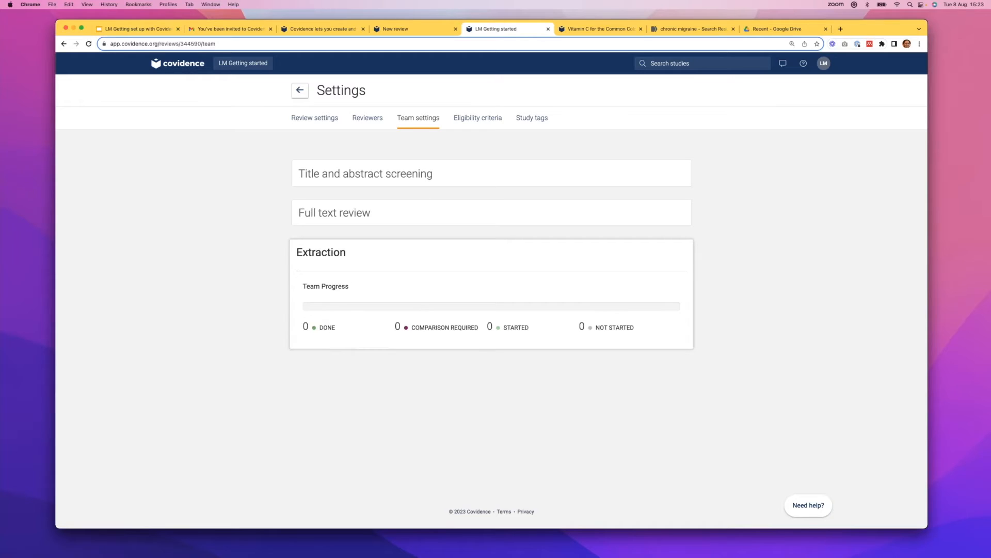
Open the eligibility criteria and examine the include and exclude entries from Population through Other.
left_click(478, 119)
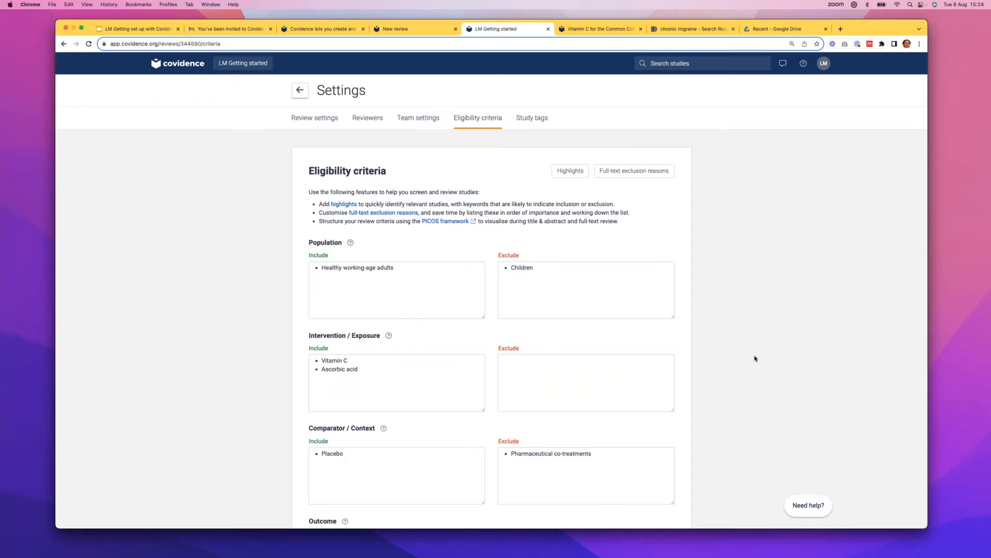
scroll(755, 358, "down", 2)
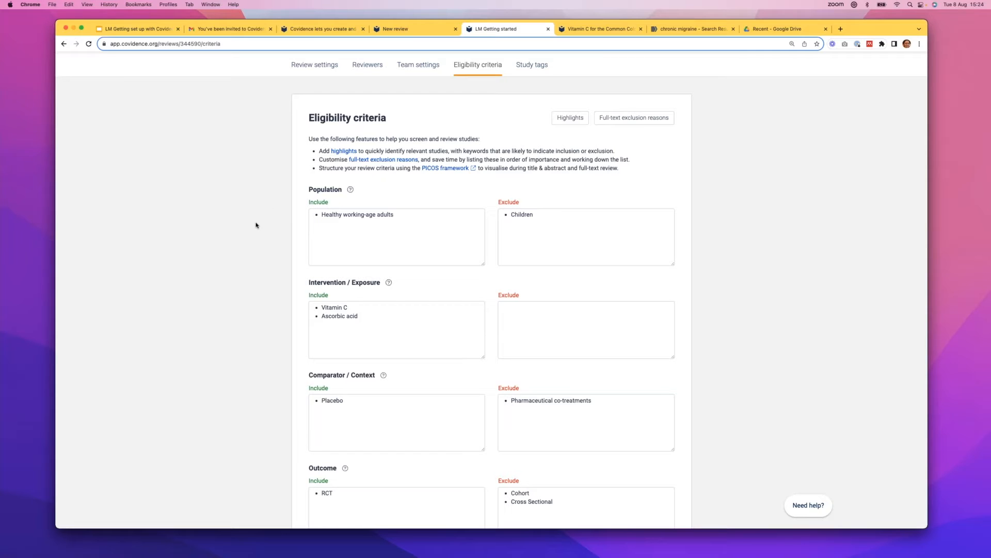
scroll(255, 225, "down", 2)
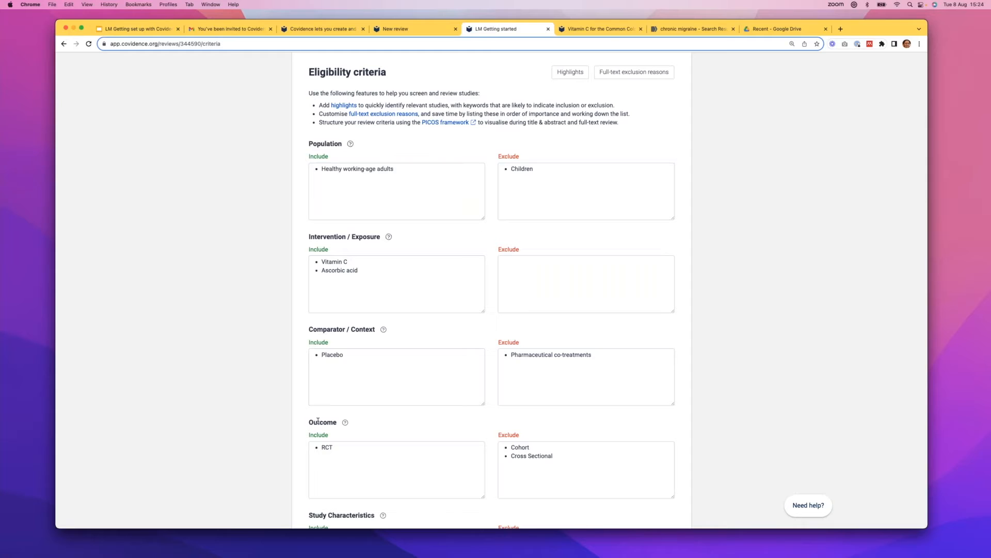
scroll(420, 500, "down", 6)
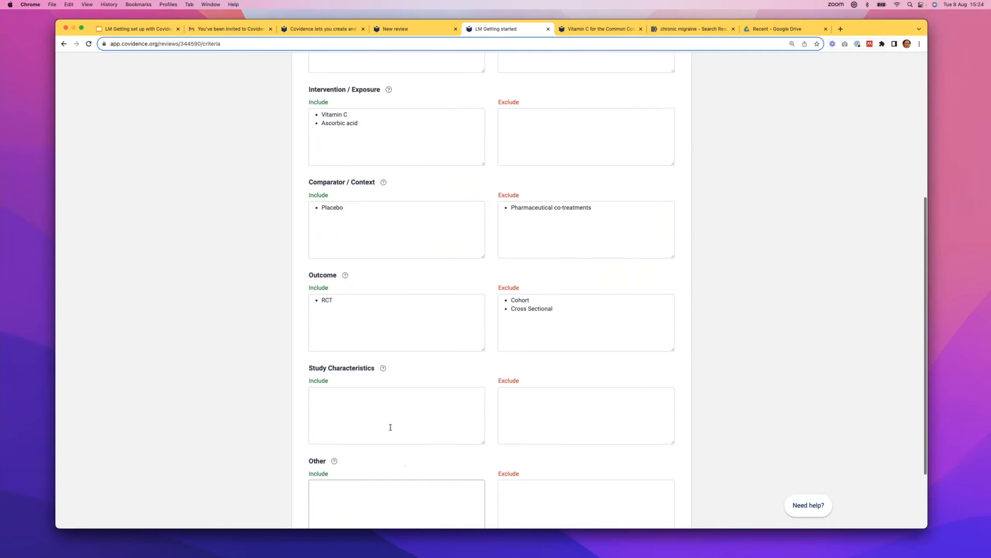
scroll(386, 412, "up", 2)
scroll(385, 412, "up", 6)
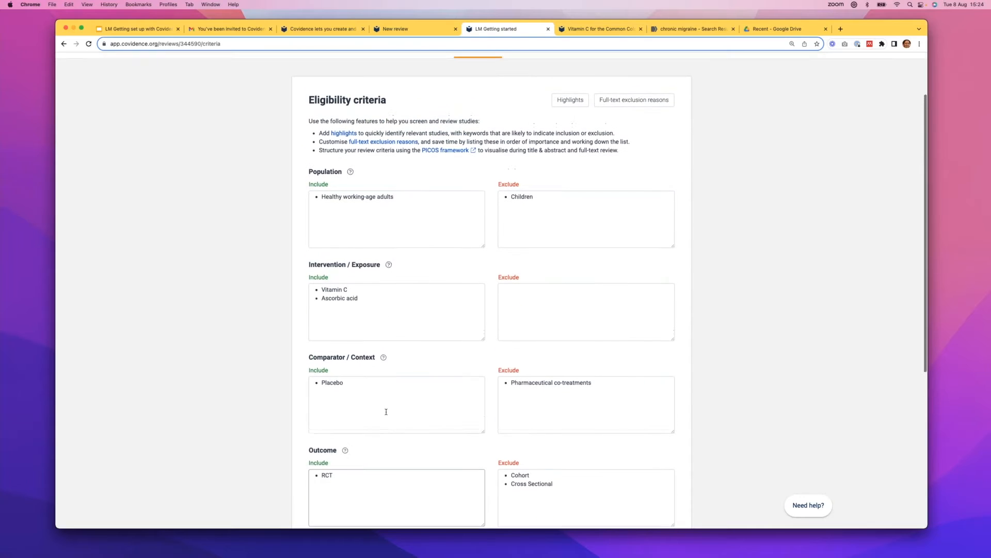
scroll(386, 412, "down", 12)
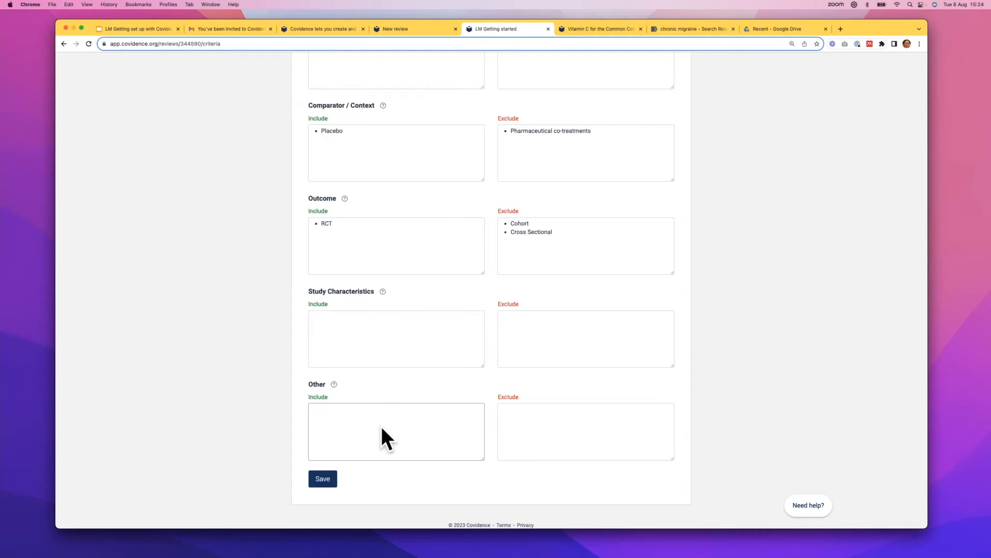
scroll(381, 426, "up", 5)
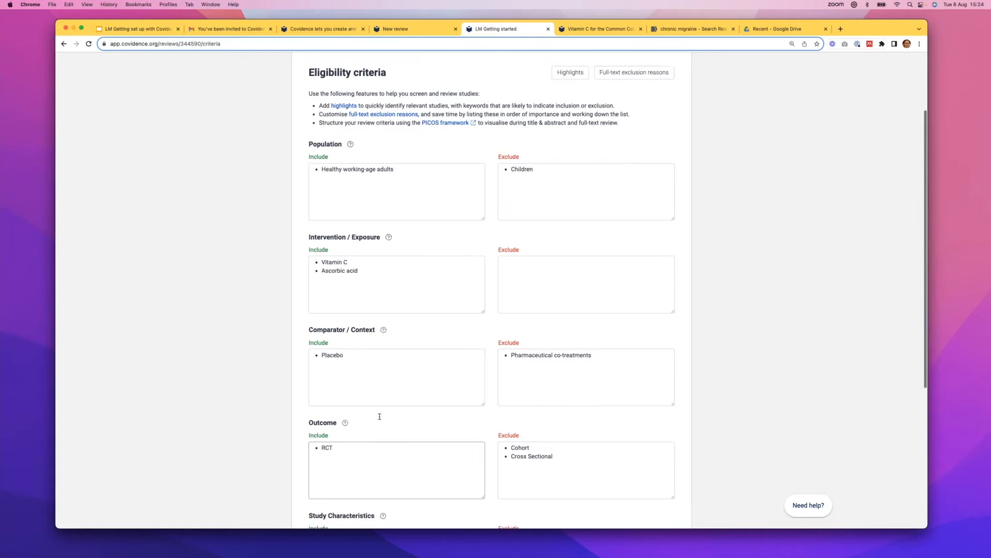
scroll(380, 417, "up", 1)
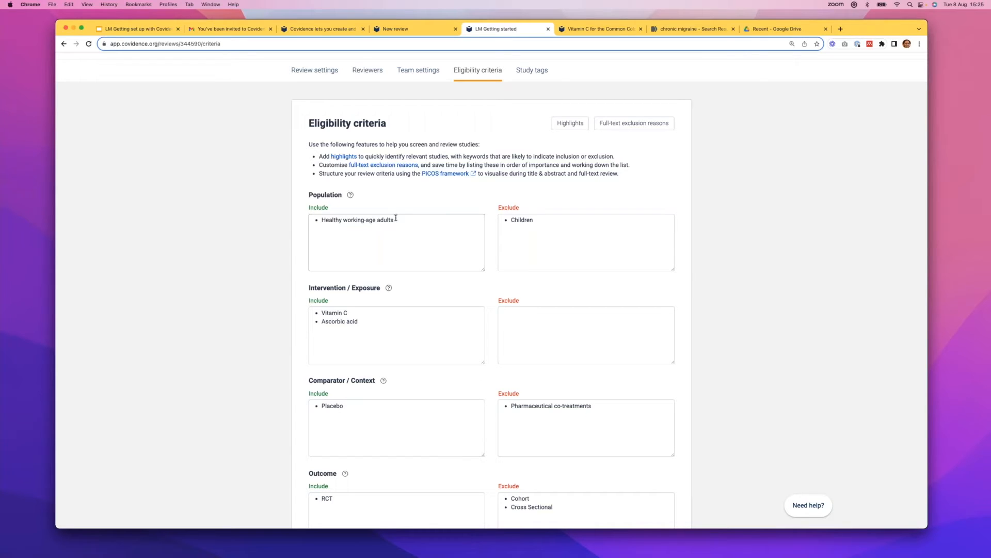
Add "new item" as a second bullet in the Population inclusion criteria and look over the Population exclusion criteria.
left_click(412, 232)
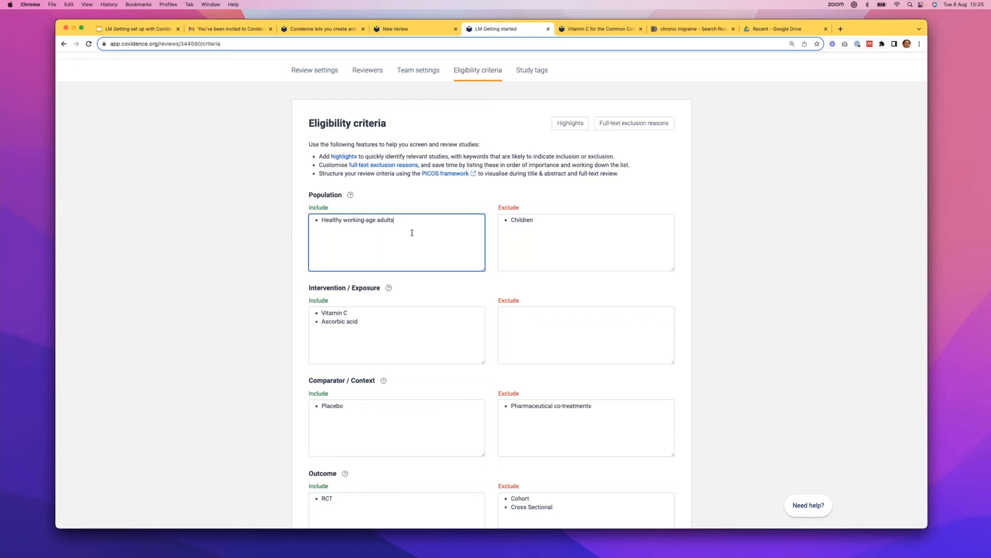
type("new item")
left_click(539, 220)
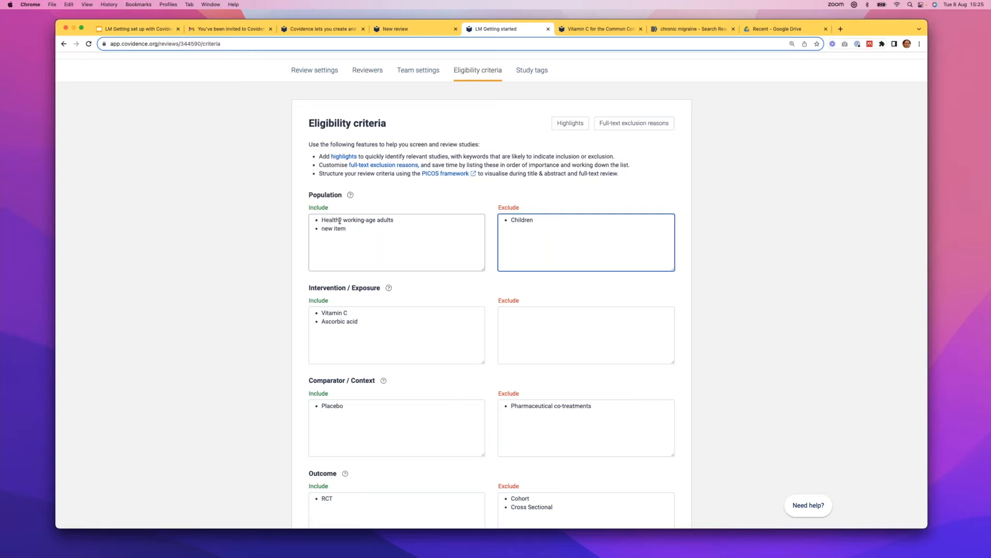
scroll(348, 225, "down", 1)
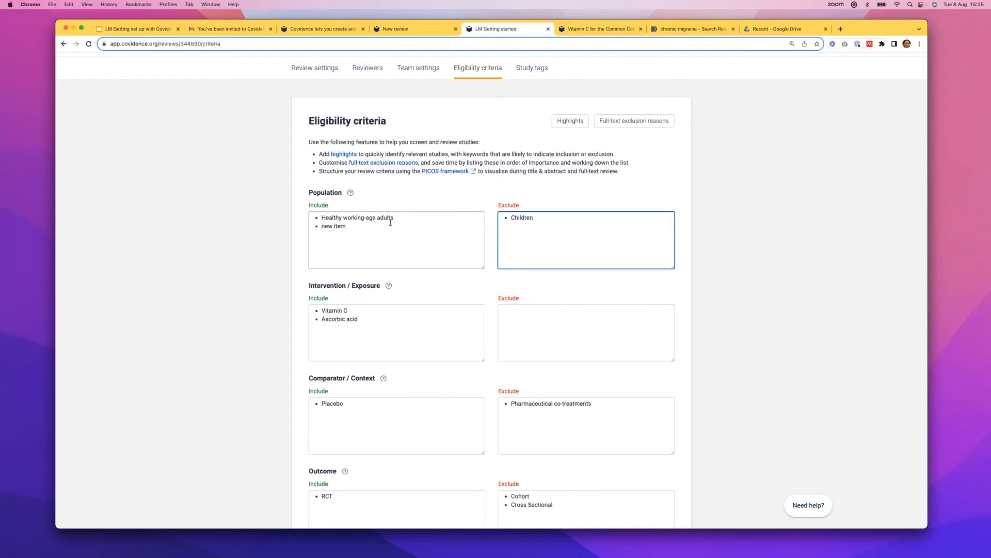
scroll(524, 224, "down", 1)
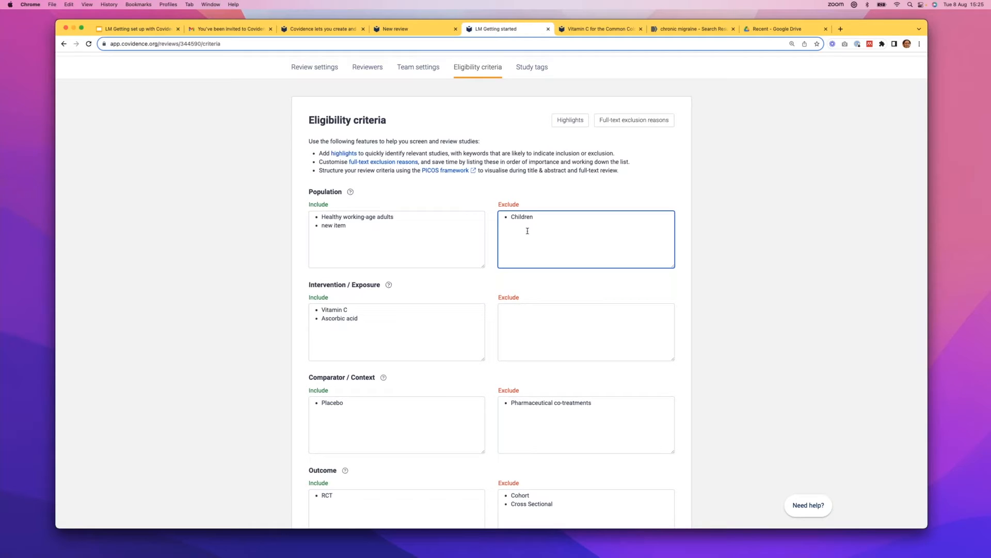
scroll(477, 287, "up", 2)
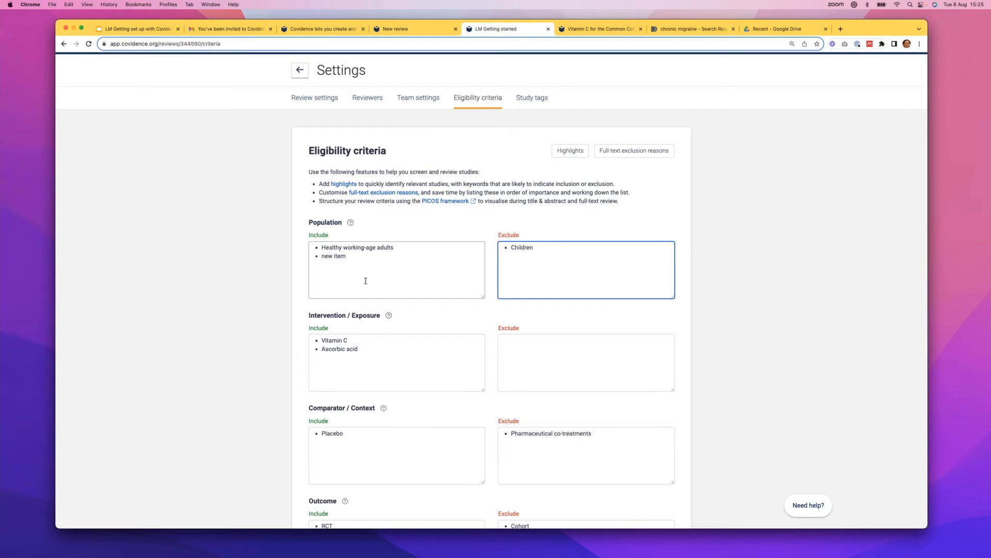
scroll(365, 281, "up", 1)
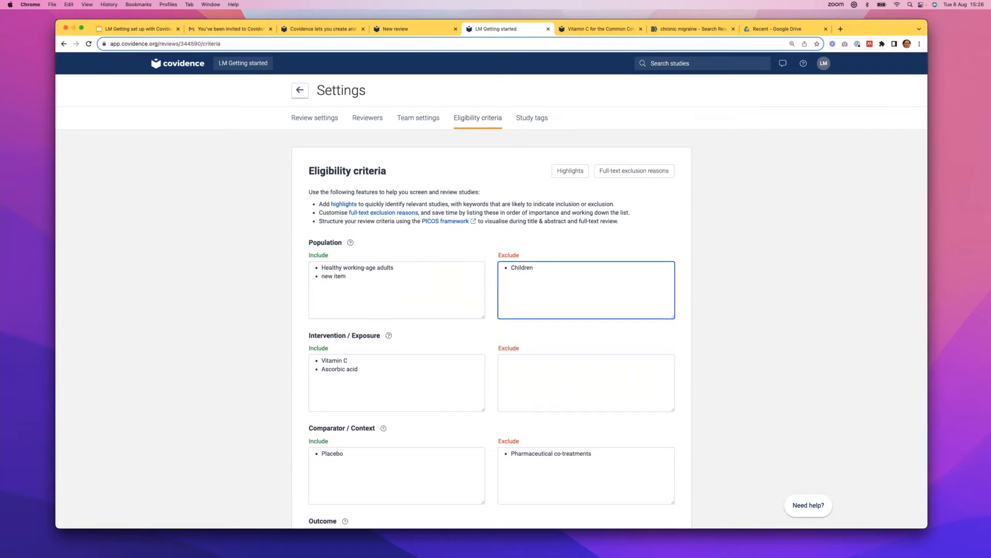
Switch to the Vitamin C for the Common Cold review, open its title and abstract screening list and show the eligibility criteria.
left_click(588, 32)
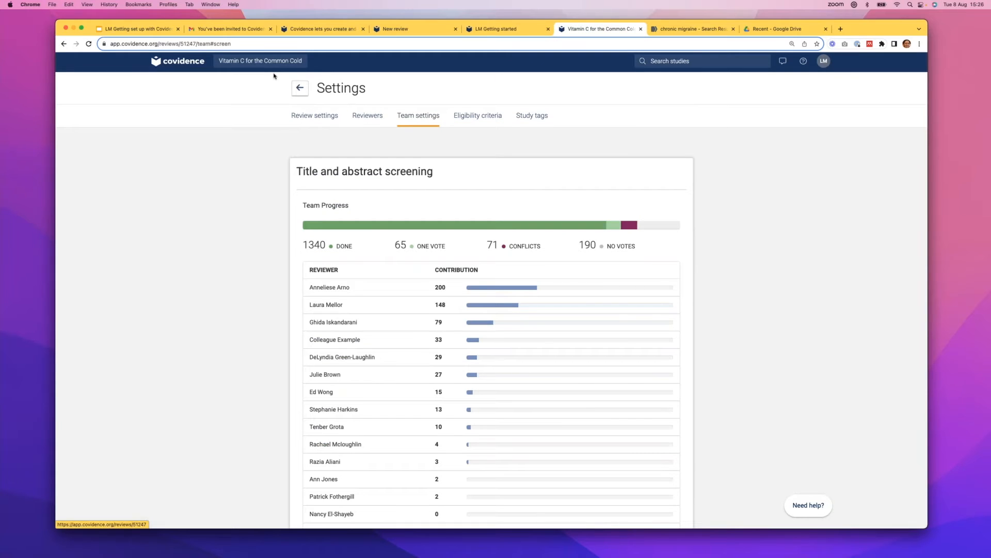
left_click(299, 88)
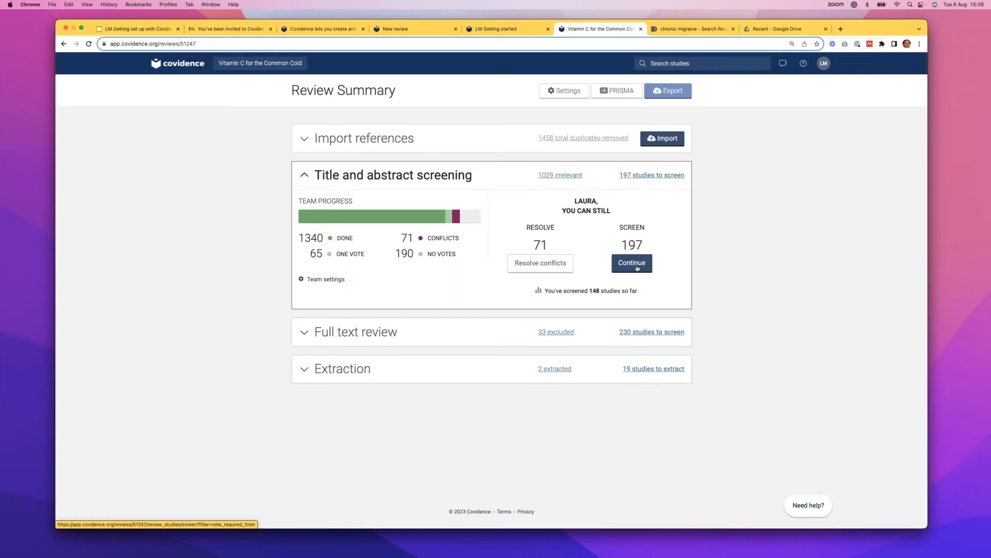
left_click(632, 263)
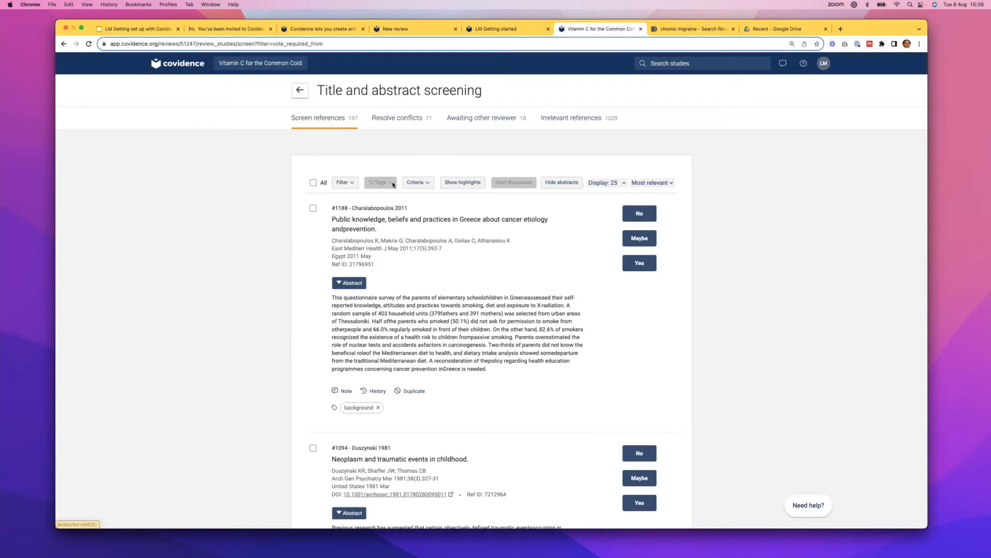
left_click(428, 184)
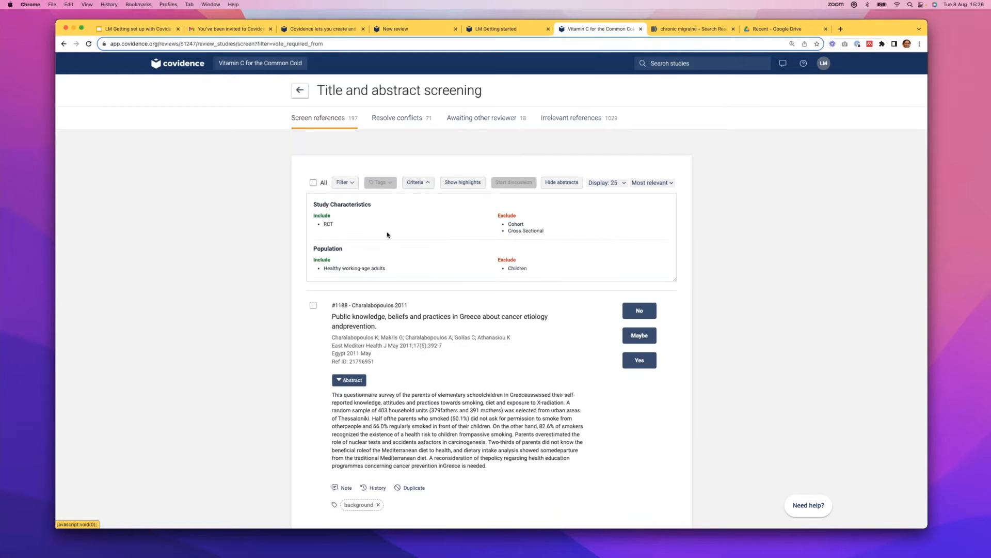
Examine the include and exclude criteria shown above the screening list while browsing the references beneath them.
scroll(426, 242, "down", 3)
scroll(426, 242, "down", 4)
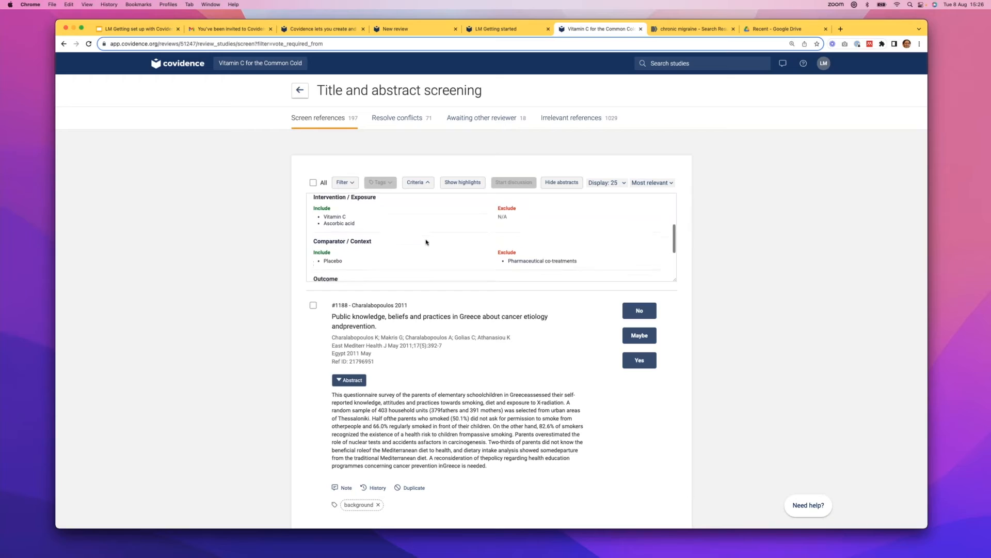
scroll(426, 243, "up", 8)
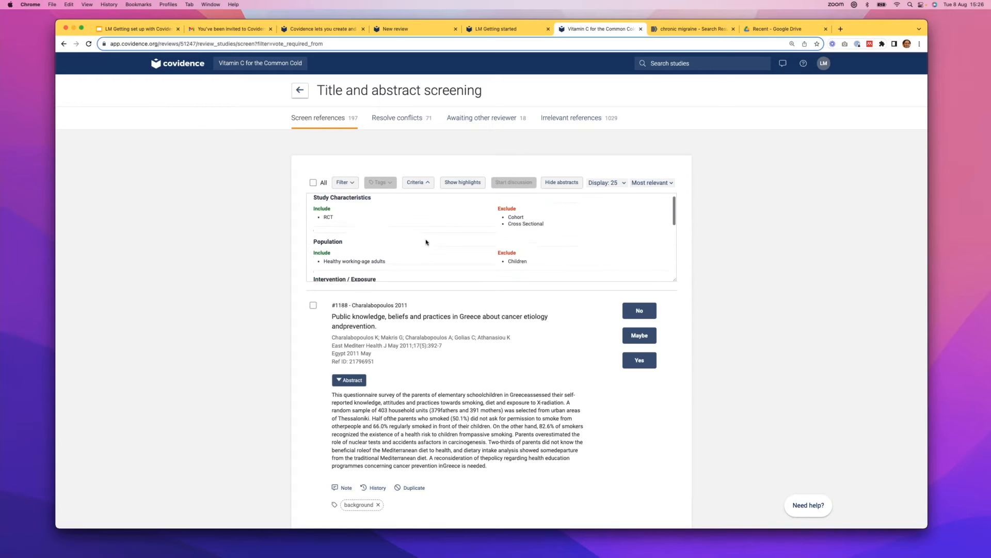
scroll(447, 350, "down", 5)
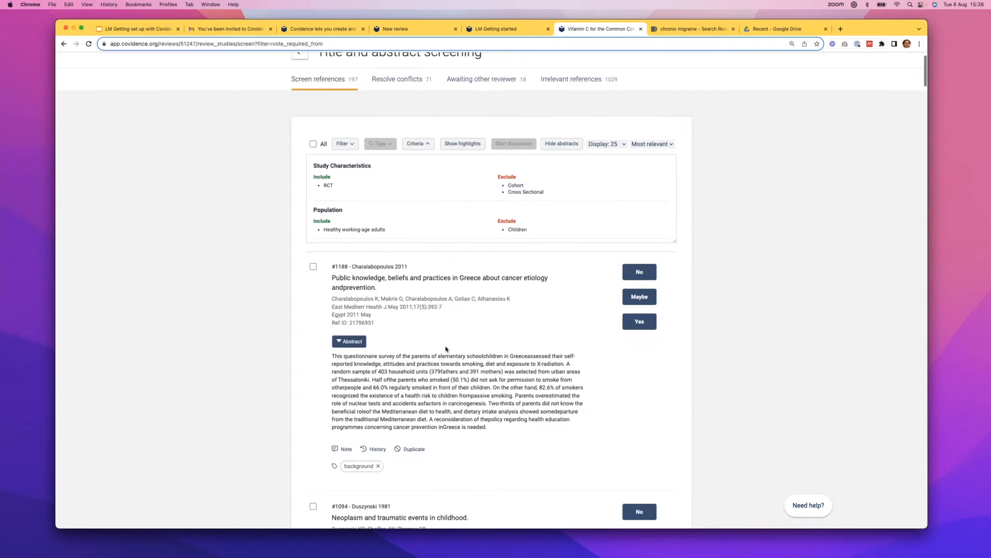
scroll(455, 341, "down", 7)
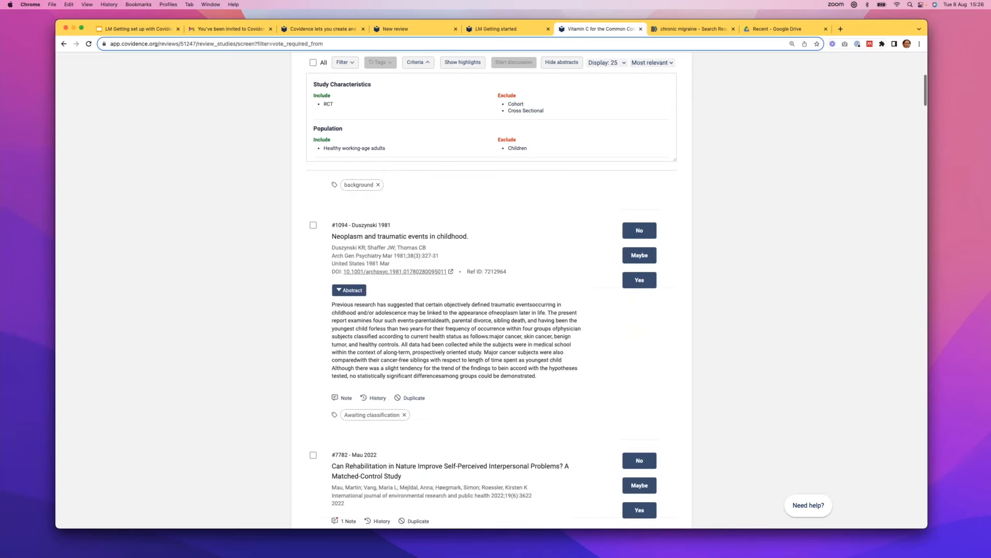
scroll(454, 340, "down", 2)
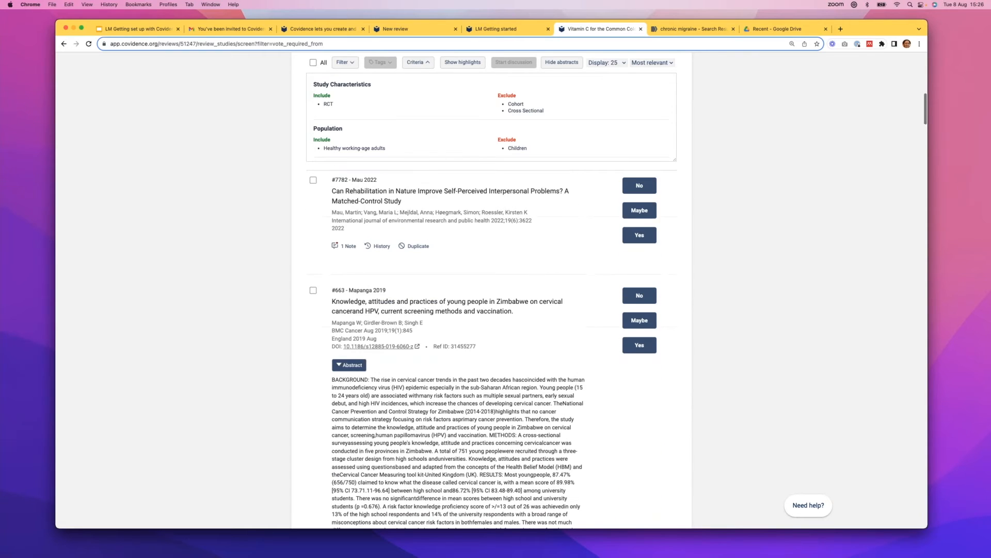
scroll(454, 341, "up", 7)
scroll(428, 213, "up", 6)
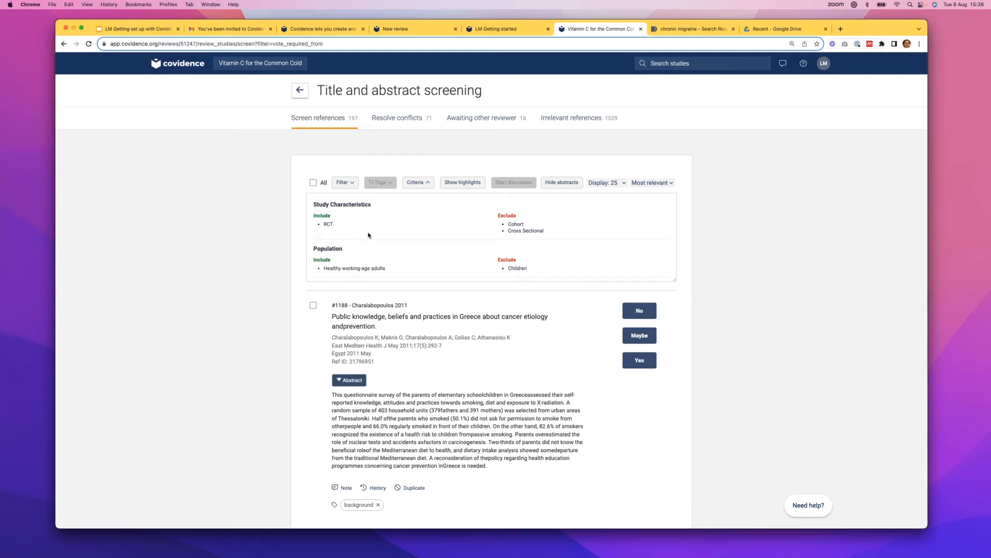
scroll(455, 260, "down", 5)
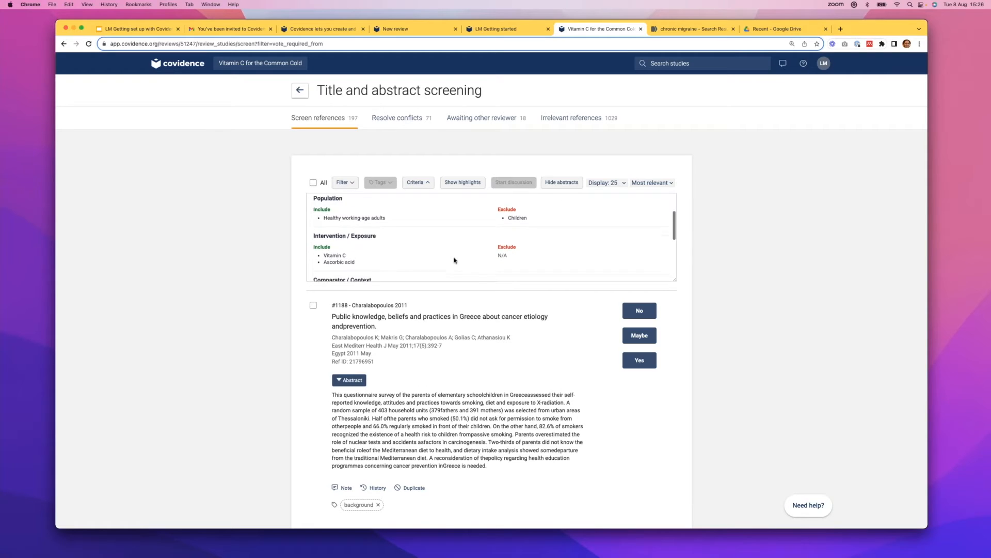
scroll(454, 260, "up", 5)
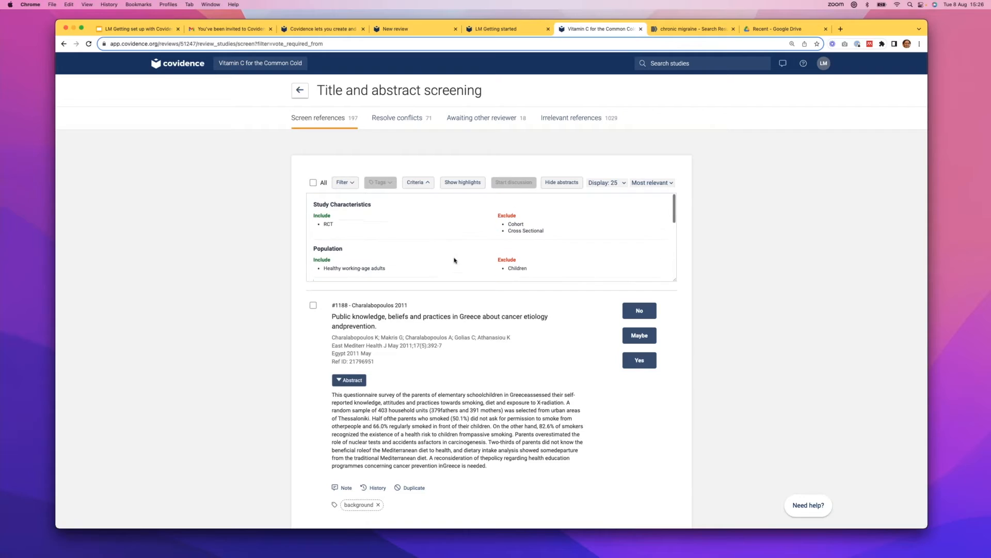
scroll(454, 260, "down", 1)
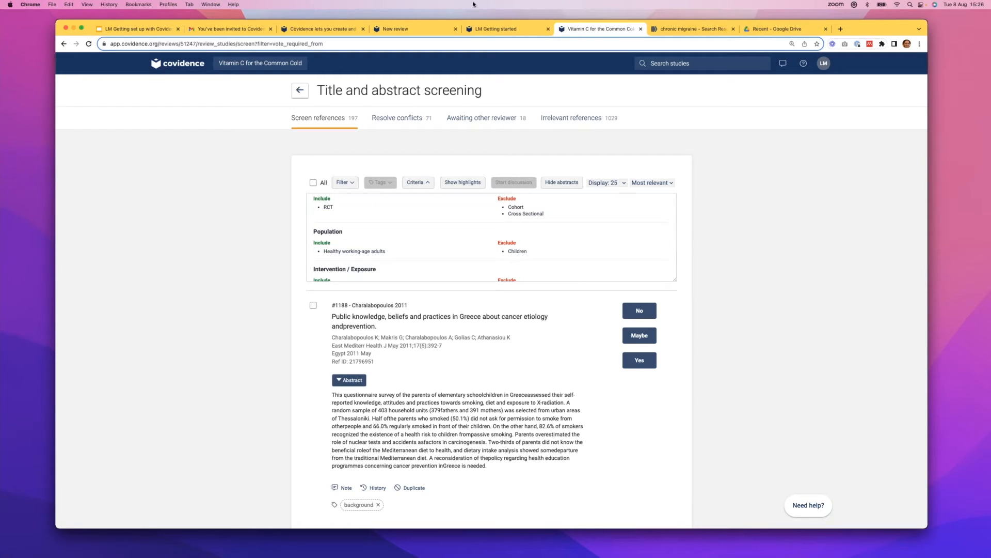
Switch to the LM Getting started review and add "vitamin c" as an inclusion highlight in its eligibility criteria.
left_click(490, 29)
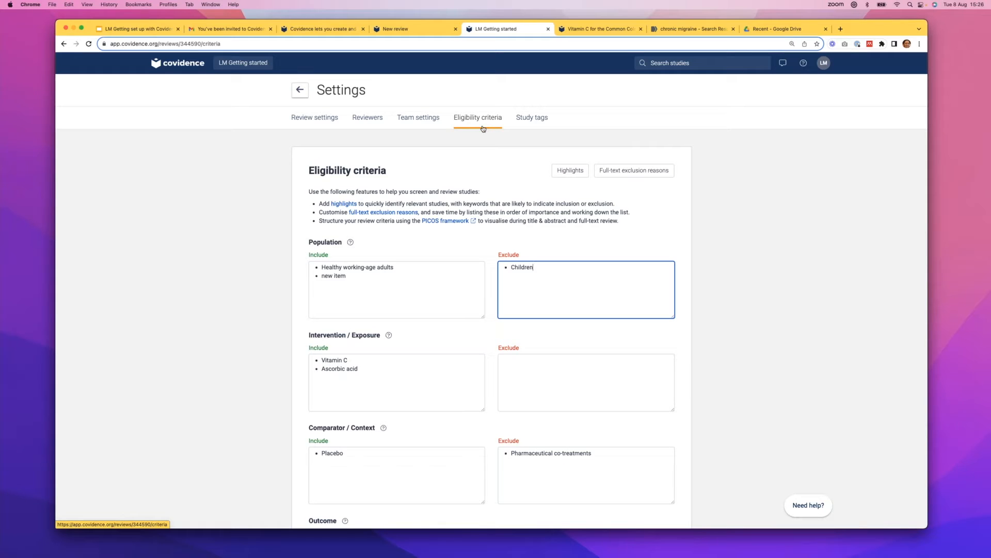
left_click(566, 174)
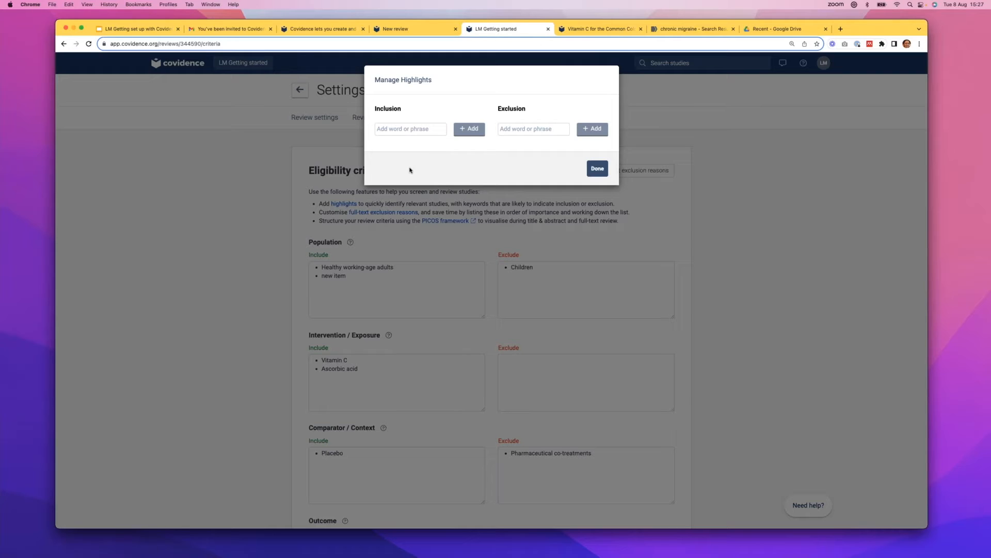
left_click(402, 131)
type("vit")
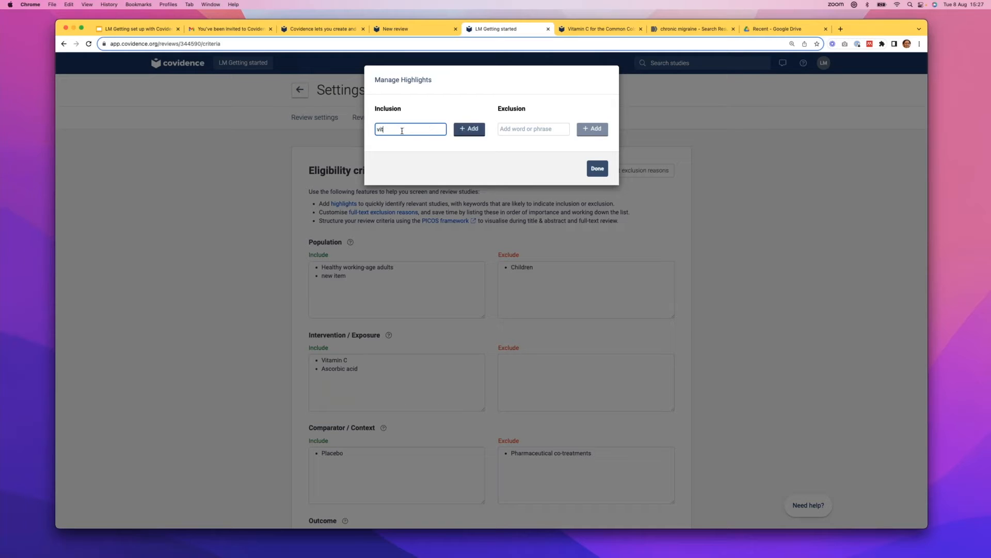
type("amai")
type(" c")
left_click(472, 131)
Add "editorial" as an exclusion highlight and finish managing the highlights.
left_click(535, 129)
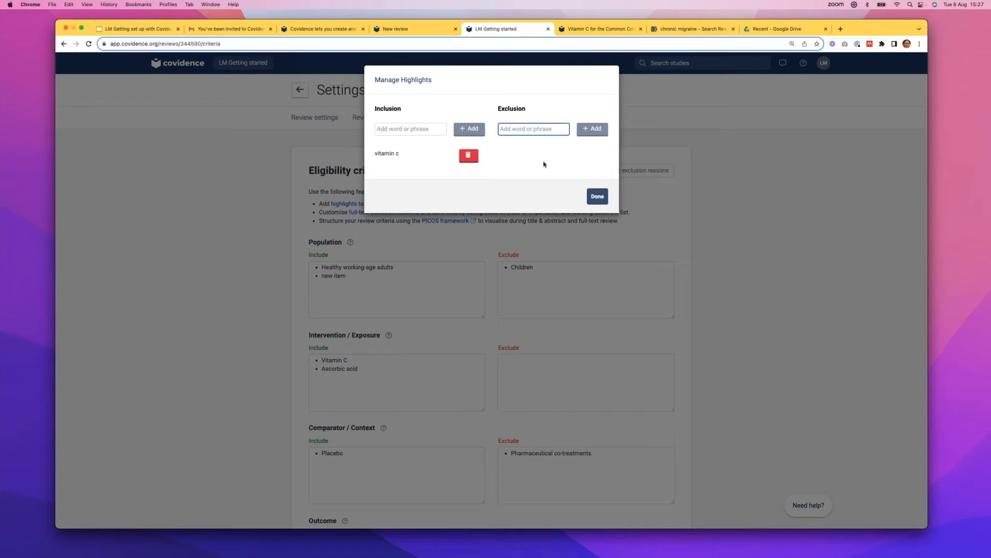
type("editorial")
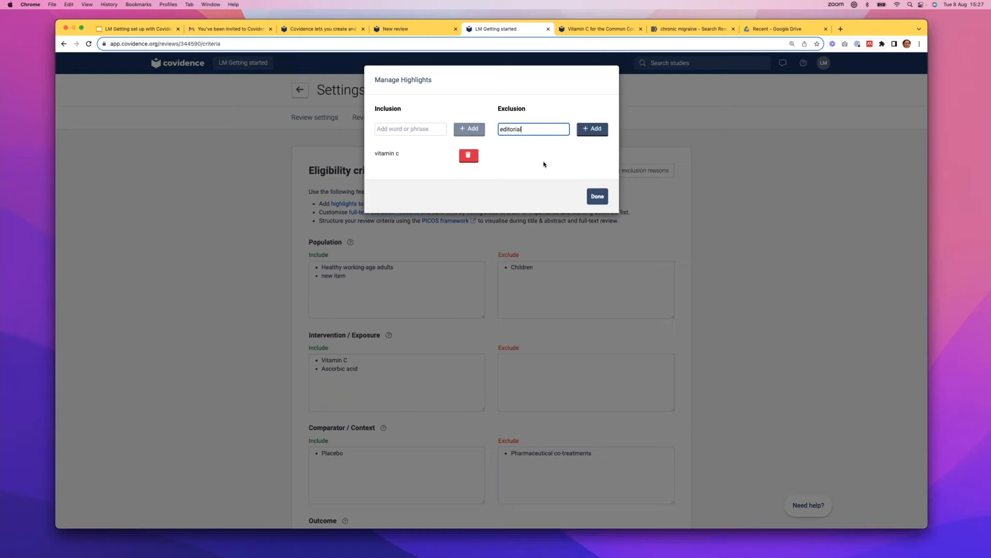
left_click(588, 132)
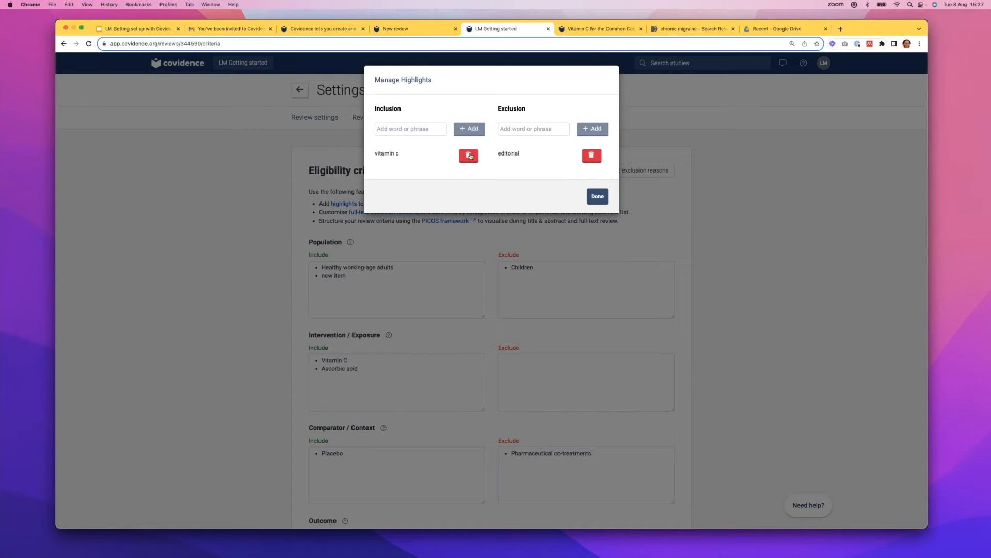
left_click(598, 198)
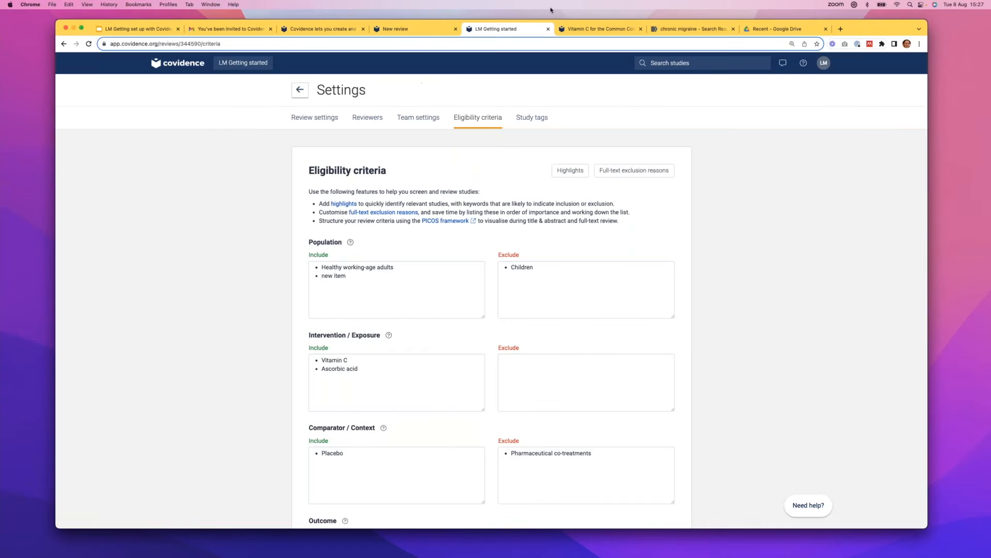
In the Vitamin C for the Common Cold review, hide the criteria, show the highlights and look over the marked words in the references.
left_click(602, 30)
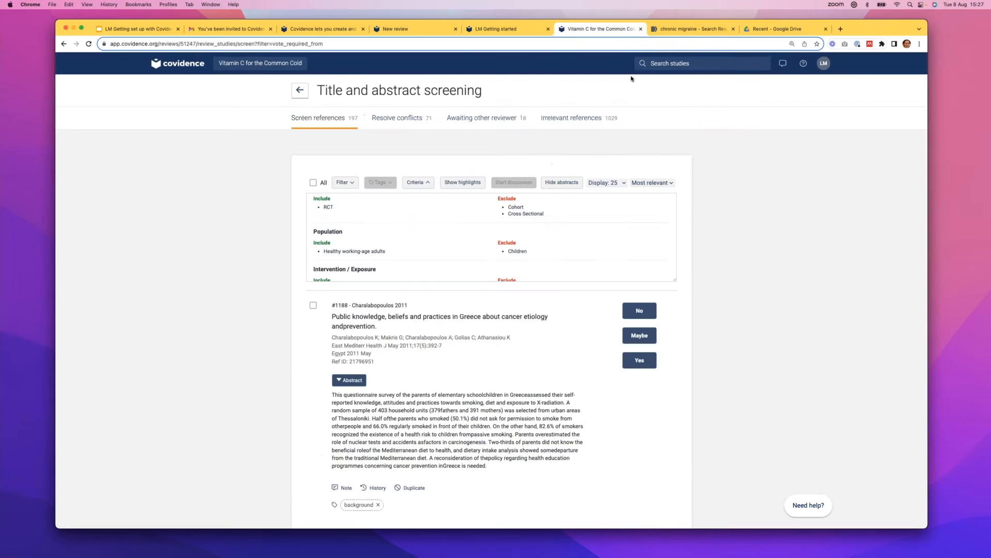
left_click(425, 184)
scroll(425, 185, "down", 1)
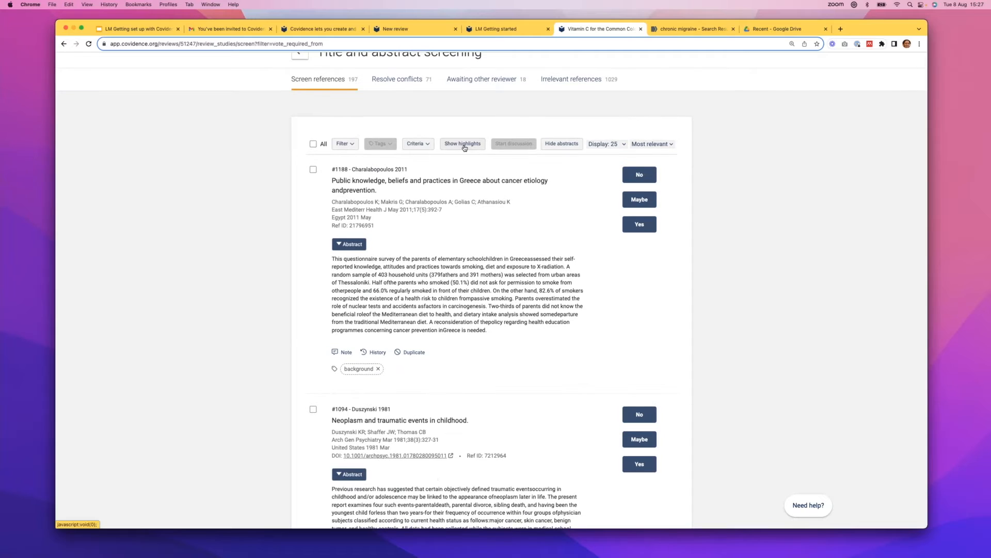
left_click(463, 145)
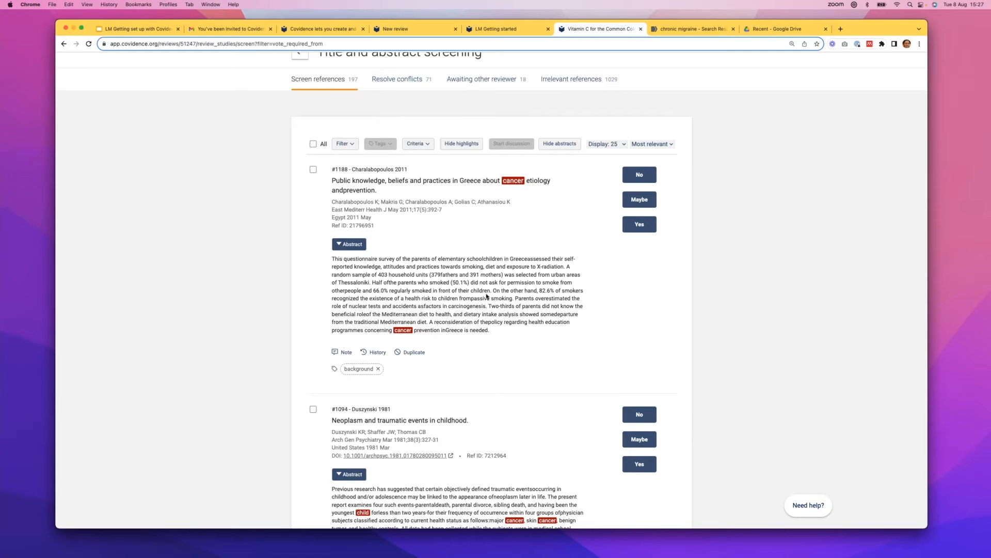
scroll(515, 235, "down", 3)
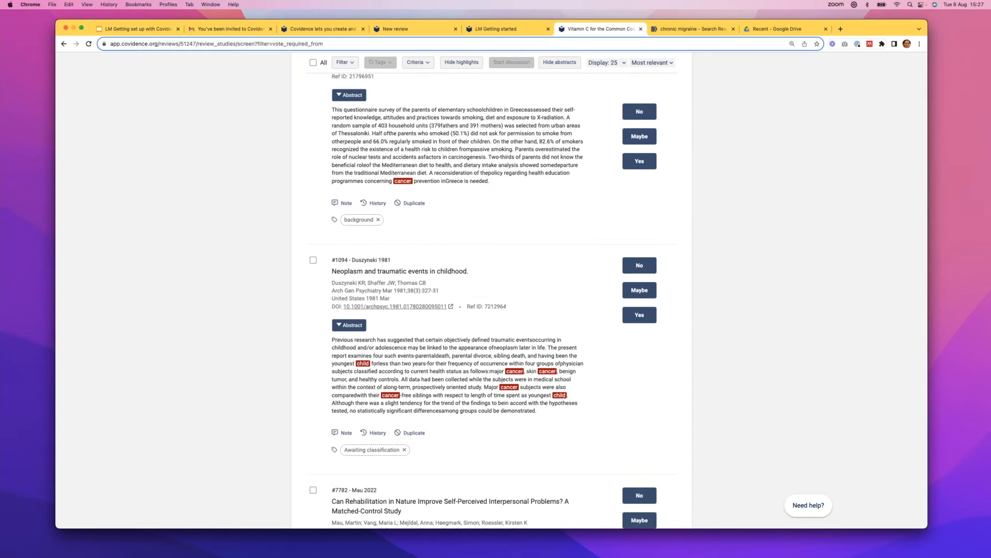
scroll(425, 373, "down", 5)
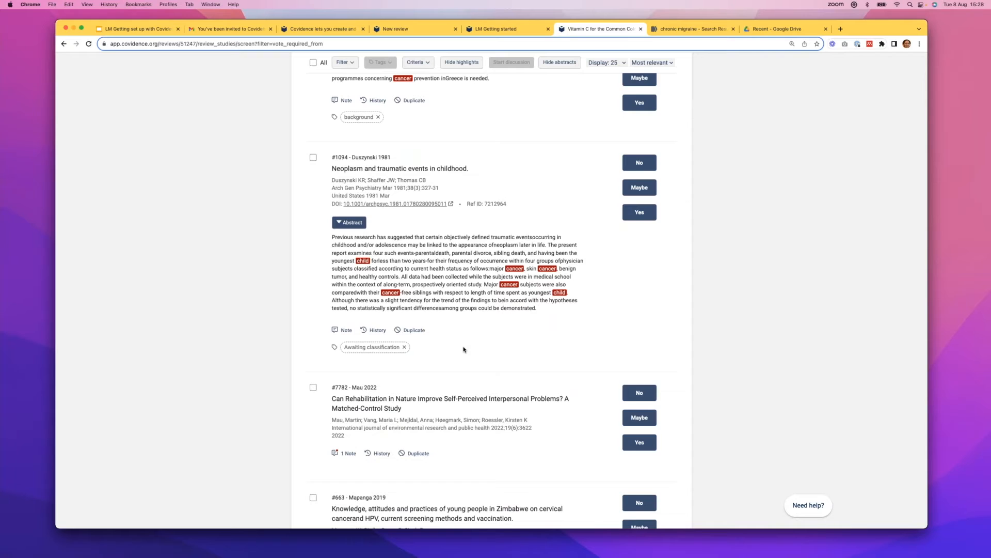
scroll(464, 350, "down", 15)
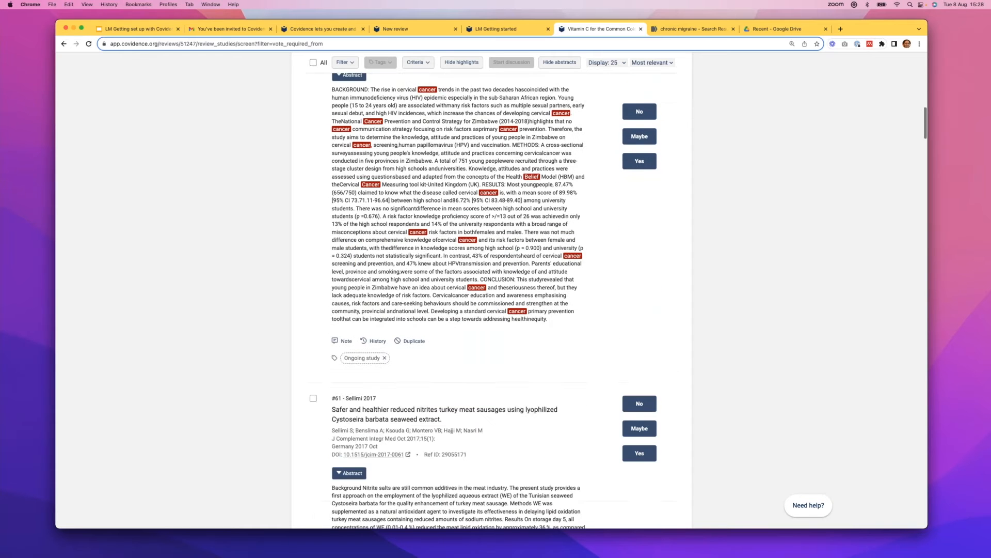
scroll(504, 274, "down", 3)
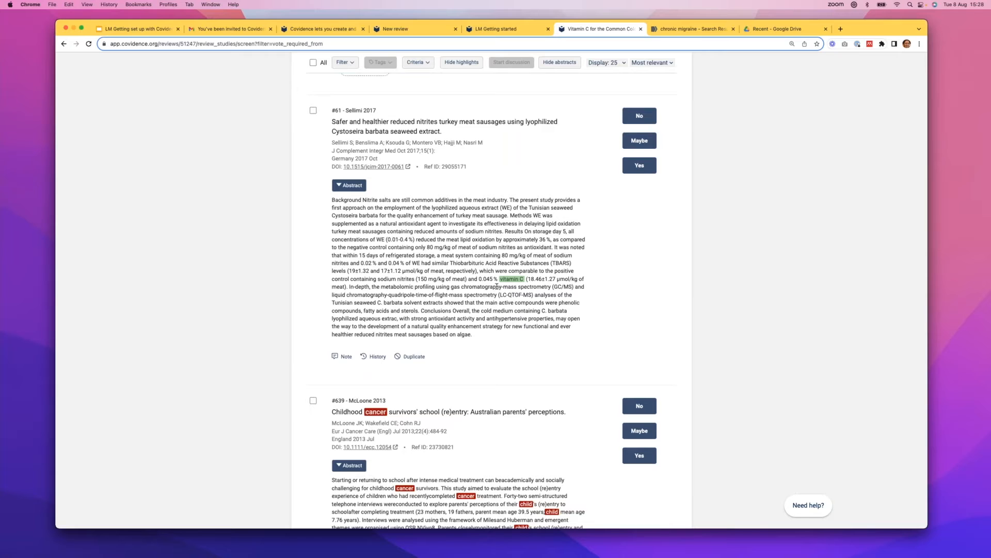
scroll(496, 286, "up", 18)
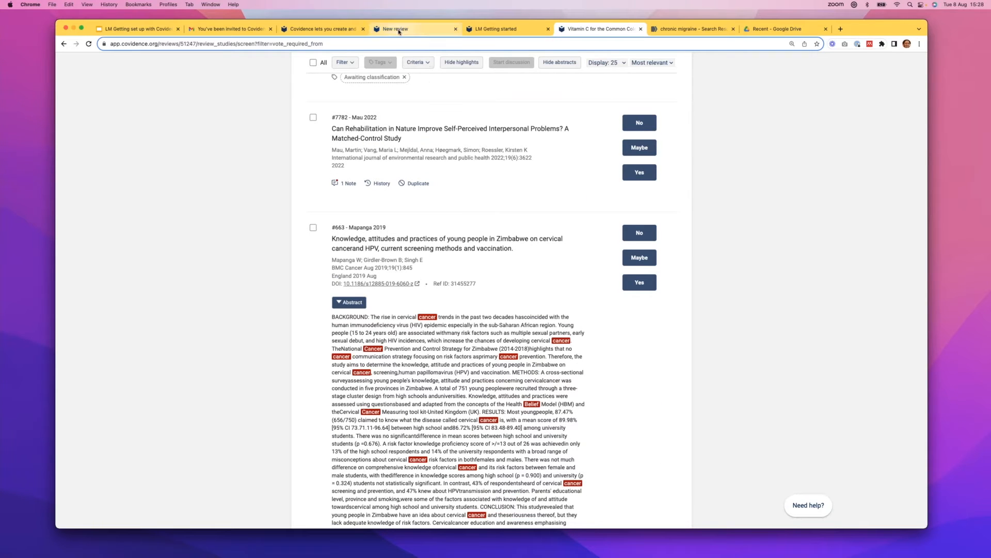
Check the highlight words of the LM Getting started review, then open its full-text exclusion reasons.
left_click(480, 29)
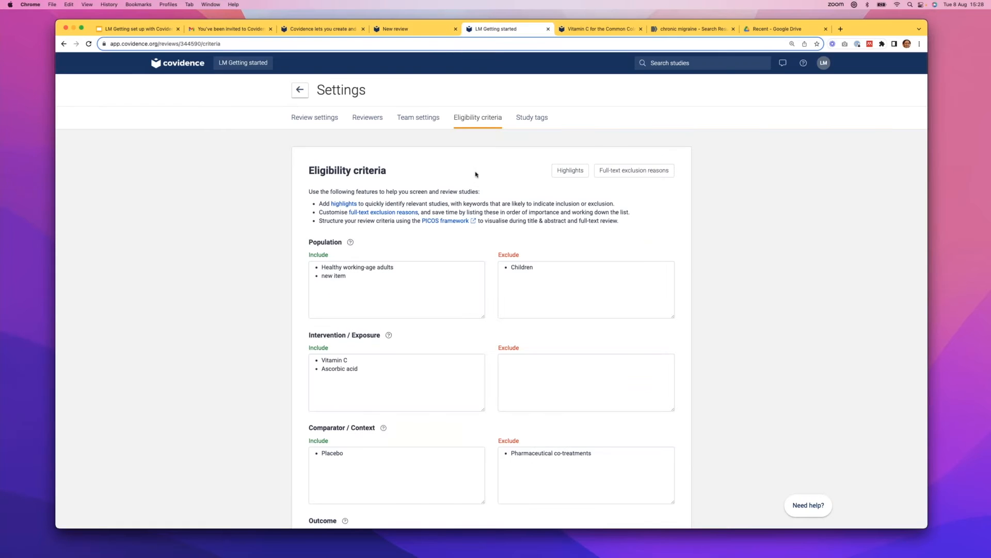
left_click(571, 171)
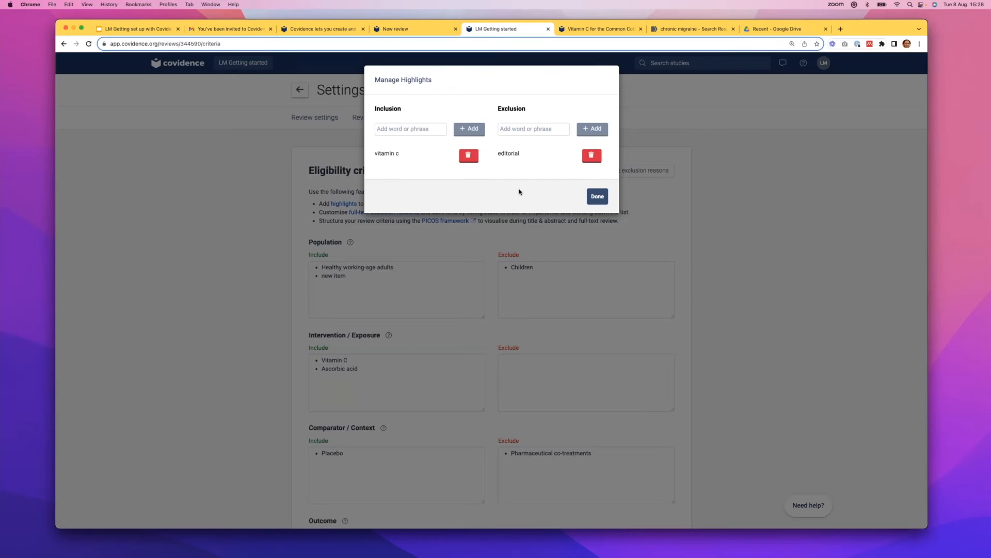
left_click(598, 199)
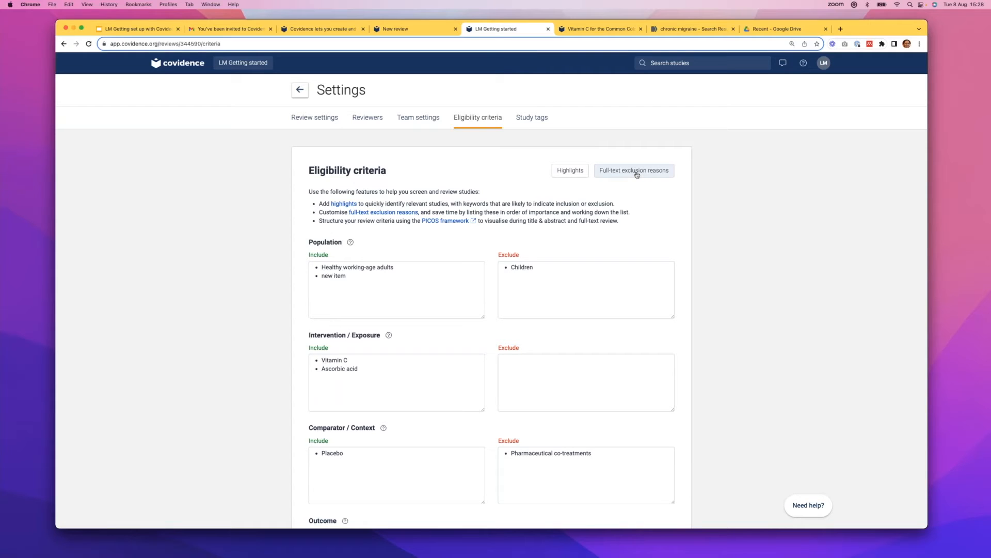
left_click(637, 175)
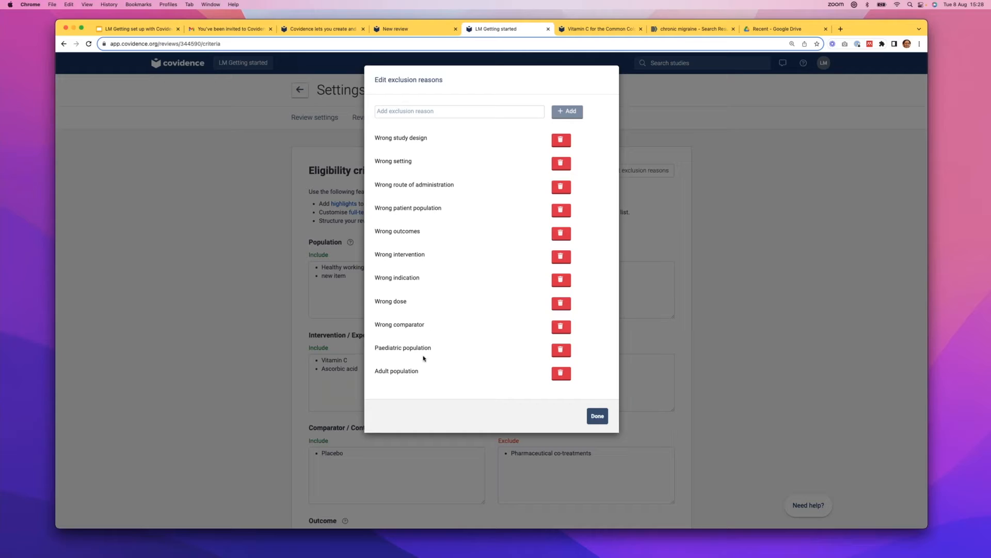
Add three full-text exclusion reasons named 3, 2 and 1, in that order.
left_click(397, 112)
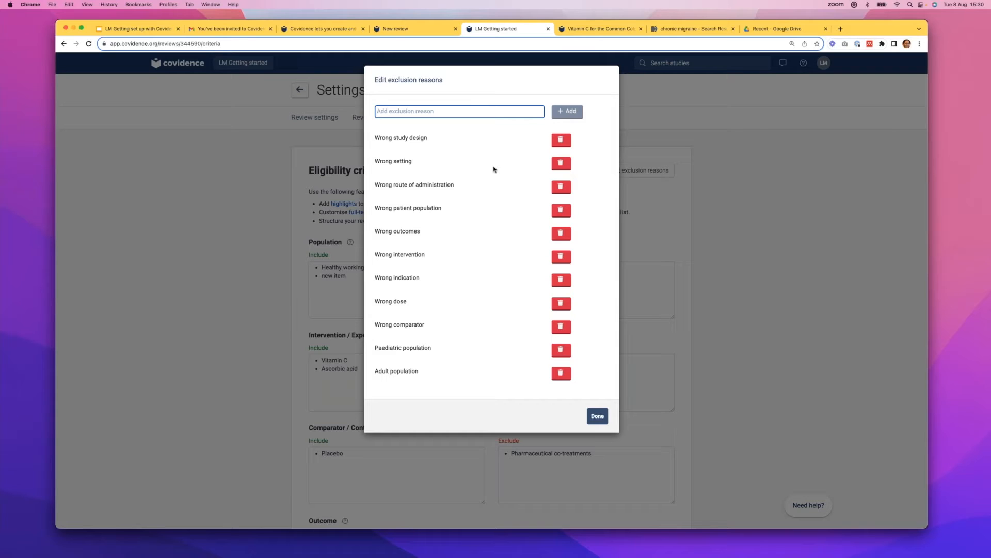
scroll(434, 126, "down", 1)
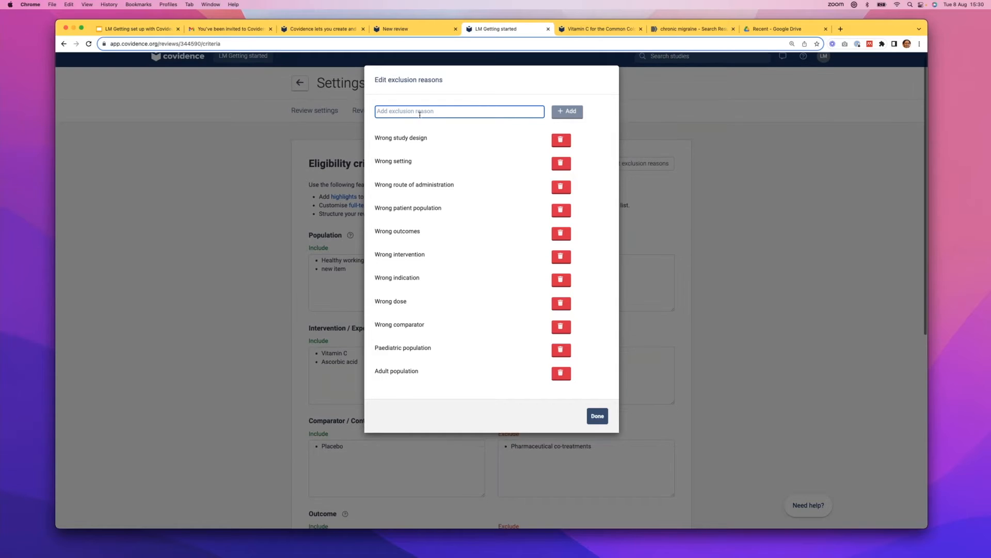
type("3")
left_click(564, 113)
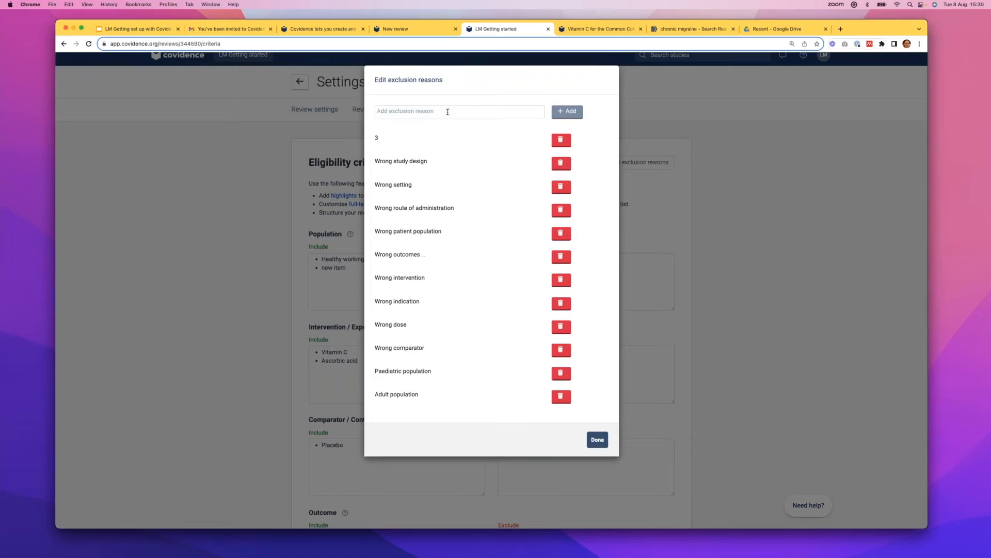
left_click(419, 114)
type("2")
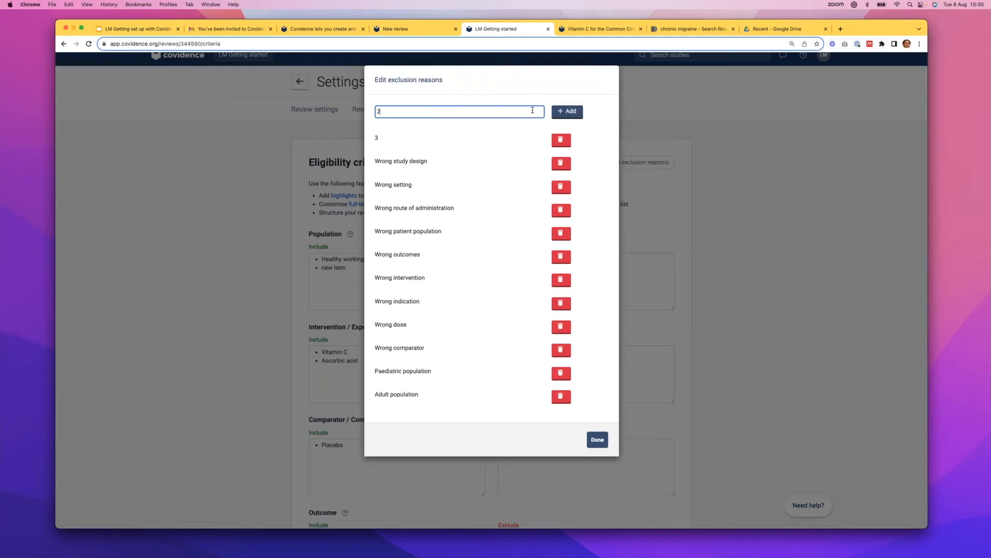
left_click(566, 114)
left_click(527, 112)
type("1")
left_click(561, 114)
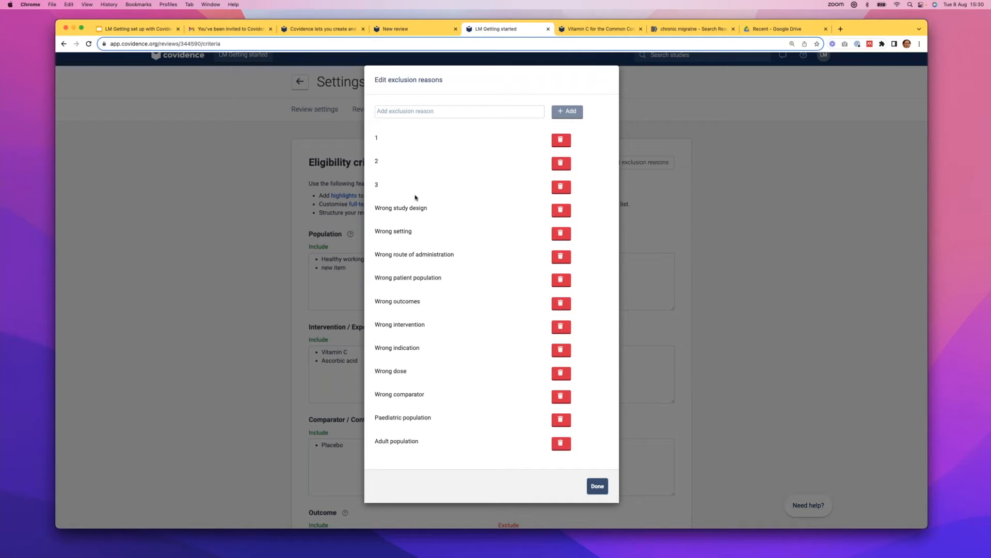
Delete the exclusion reasons 1, 2 and 3 from the list.
left_click(562, 140)
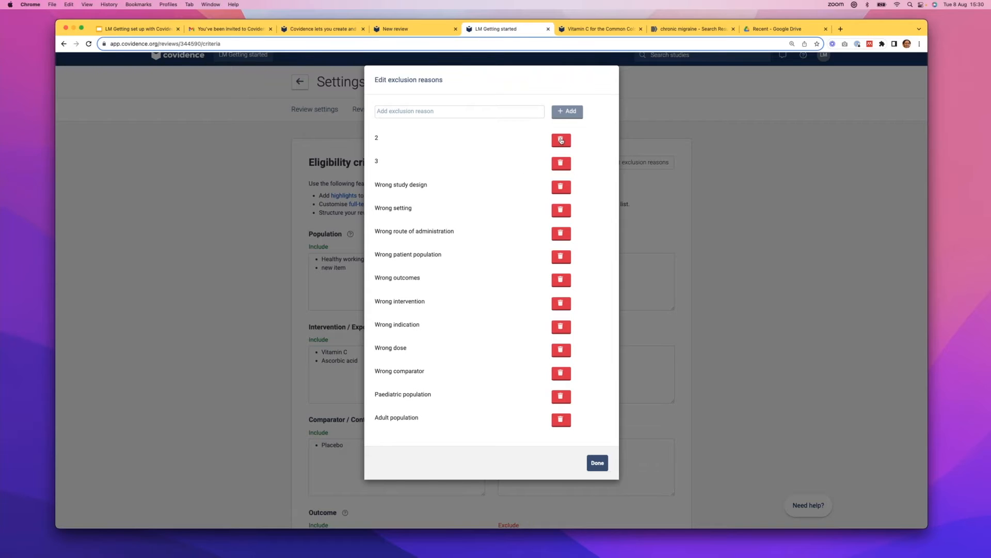
left_click(561, 140)
left_click(562, 140)
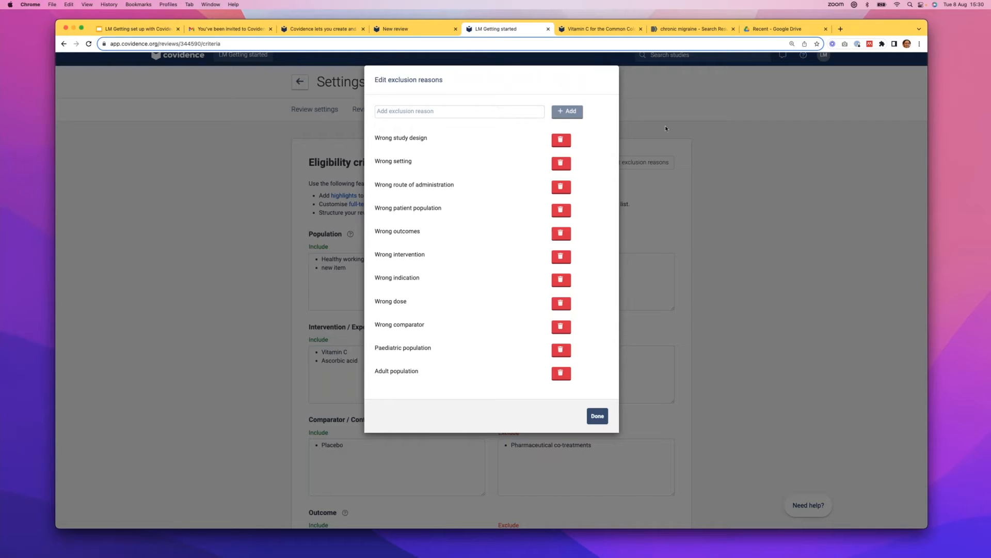
Close the exclusion reasons and go to the review's study tags, leaving the eligibility criteria without saving changes.
left_click(598, 416)
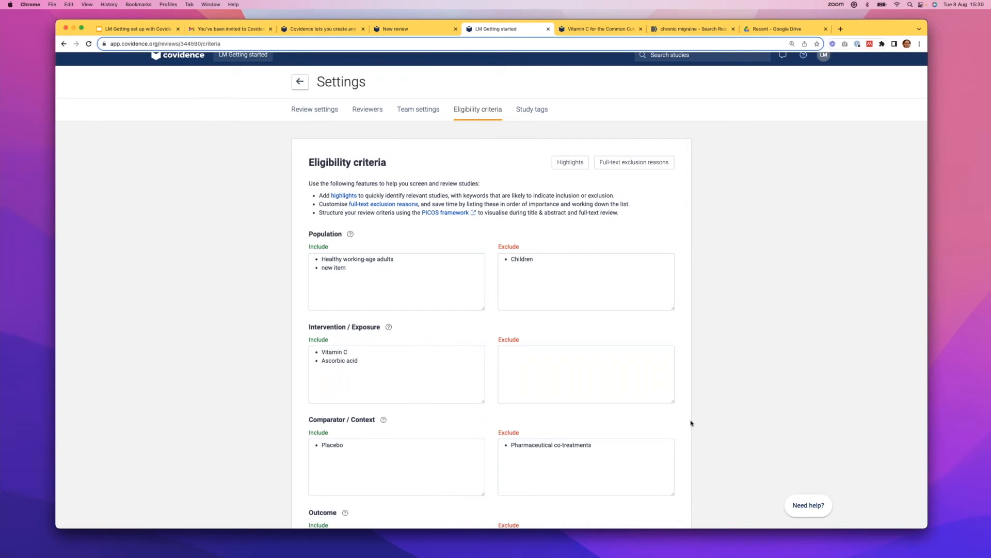
left_click(538, 114)
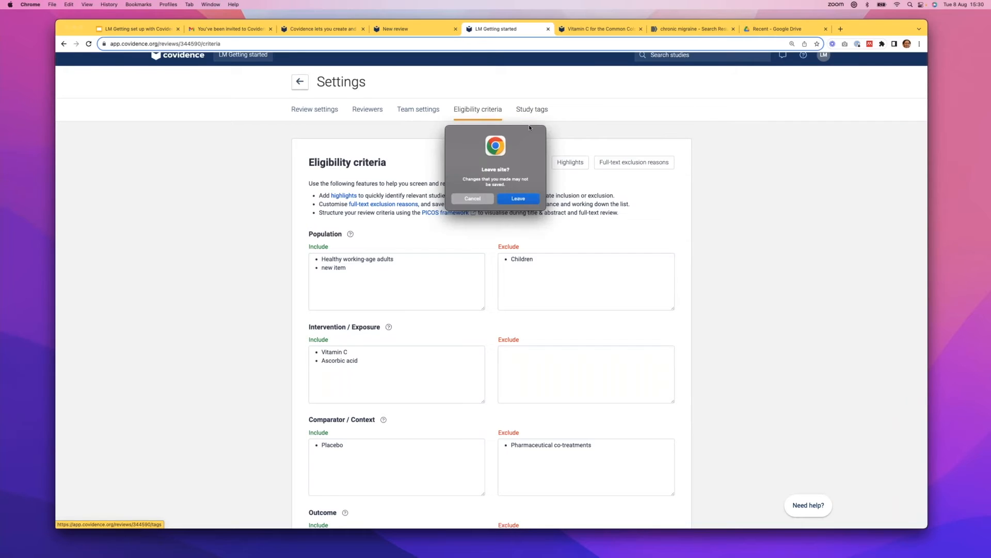
left_click(515, 200)
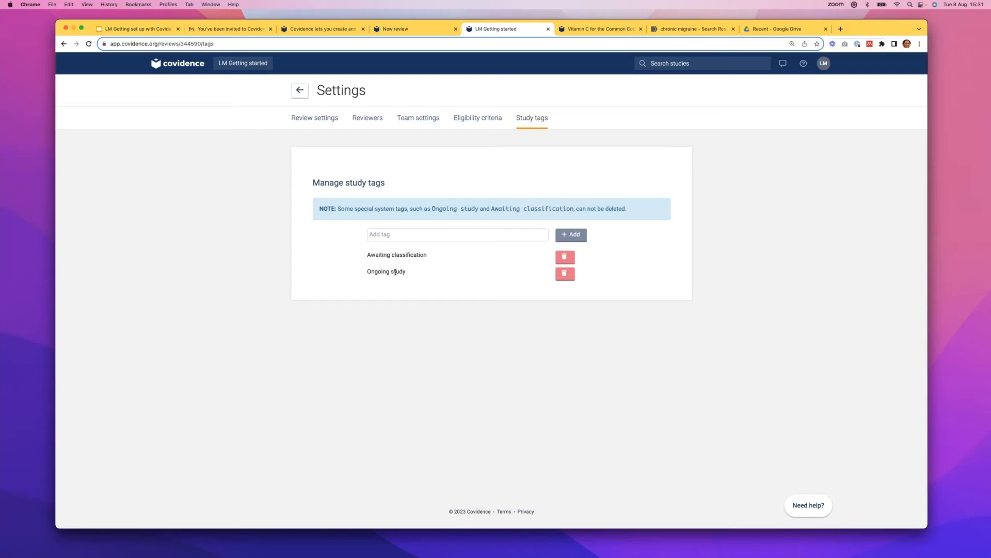
Add a study tag named "good for background" to the review.
left_click(378, 235)
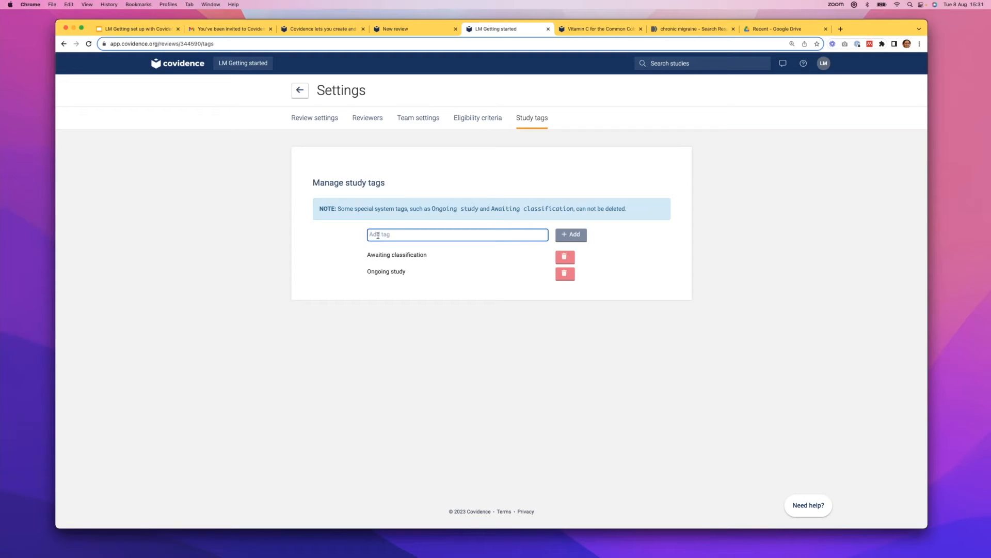
type("go")
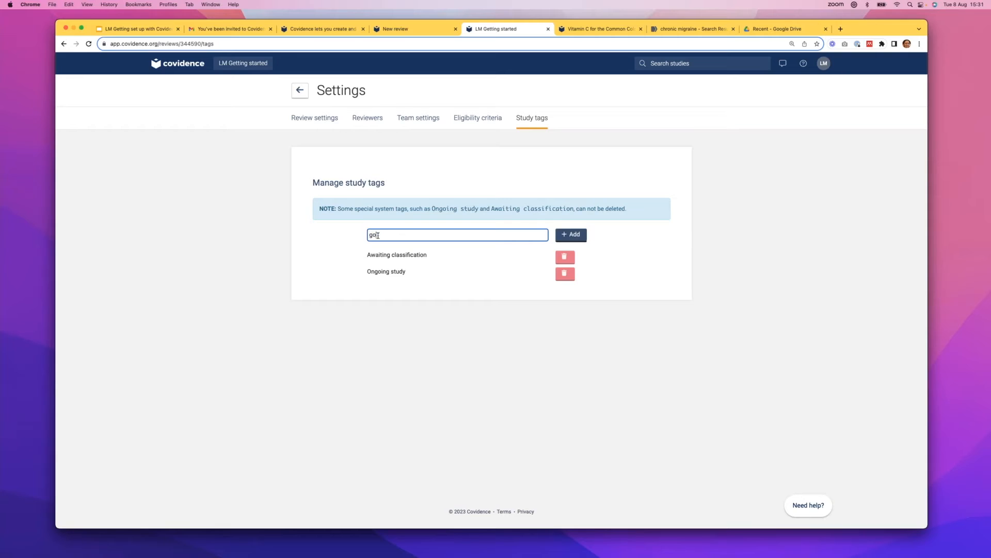
type("od for background")
left_click(579, 237)
Add two team study tags to the review, named "team a" and "team b".
left_click(389, 234)
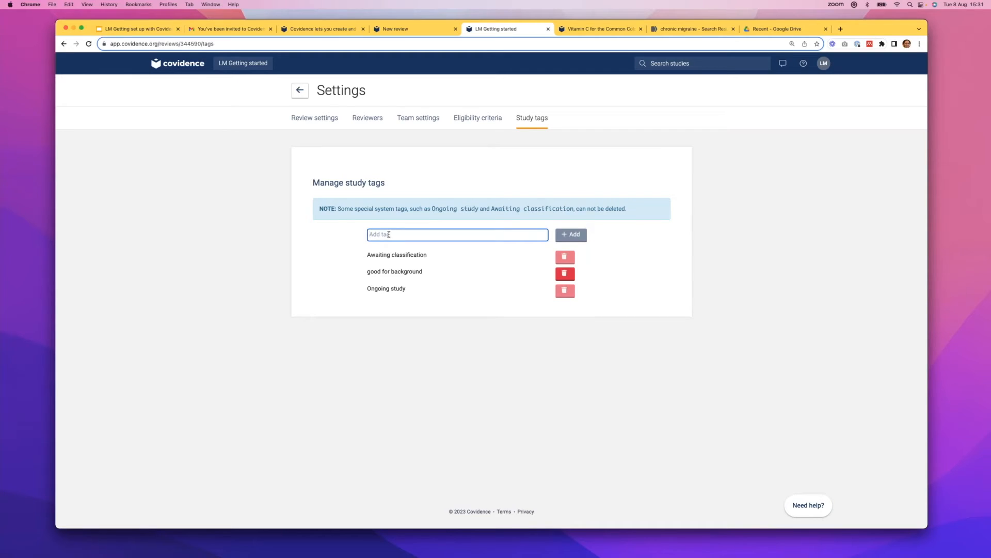
type("te")
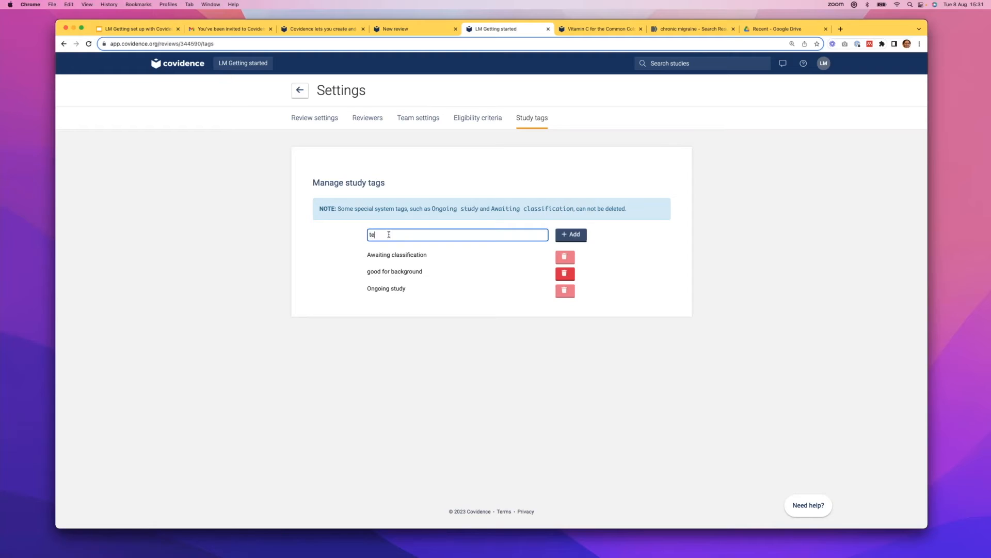
type("am a")
left_click(573, 237)
left_click(408, 235)
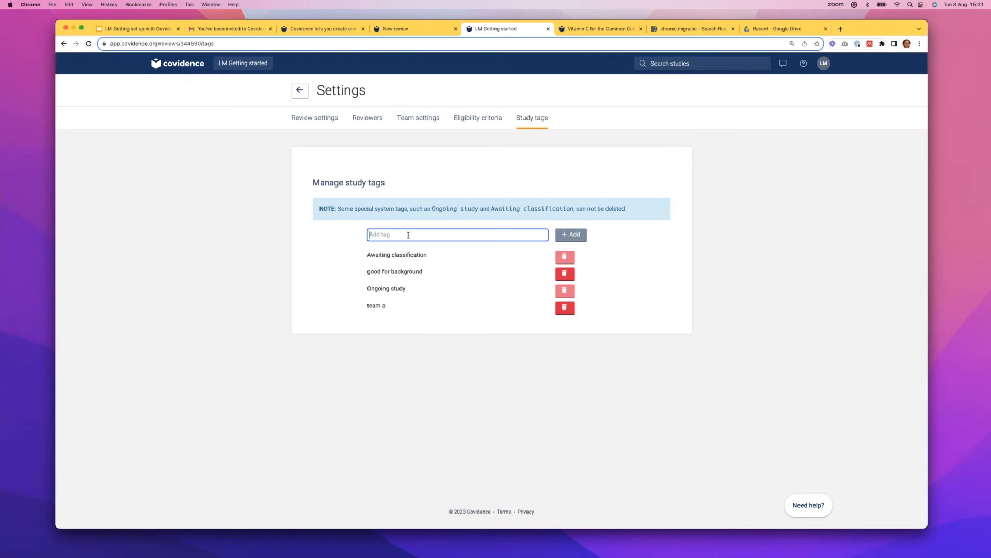
type("team b")
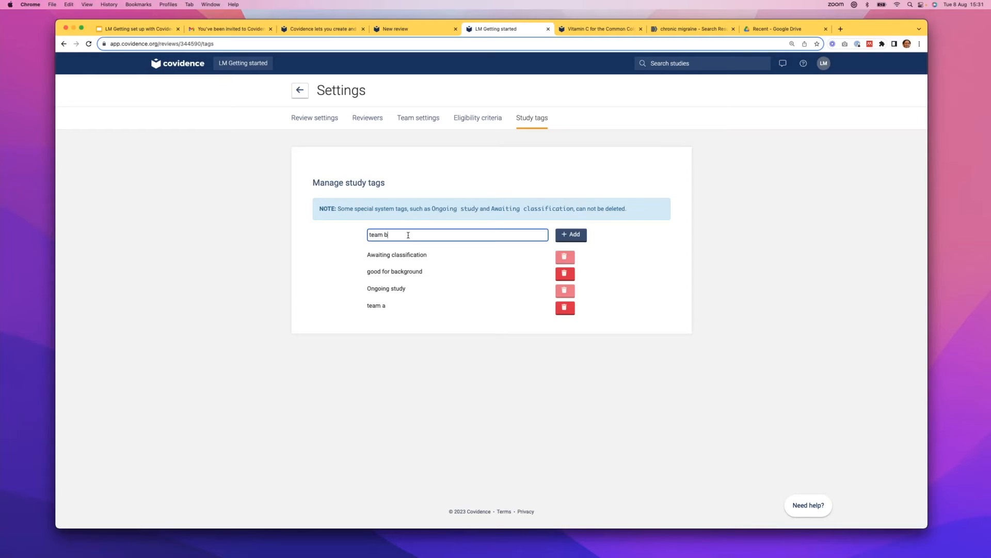
left_click(581, 235)
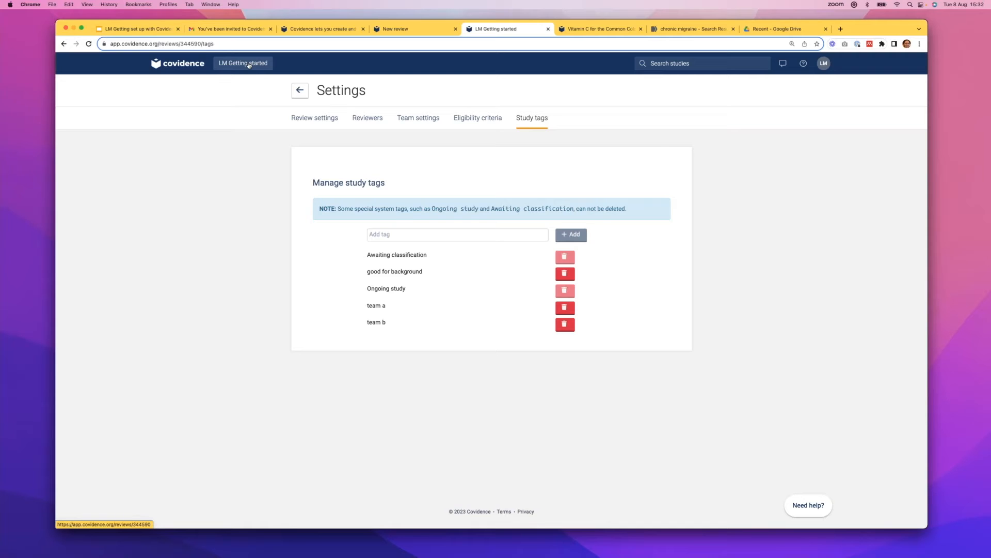
Return to the eligibility criteria and examine the inclusion and exclusion highlight words without adding any.
left_click(478, 120)
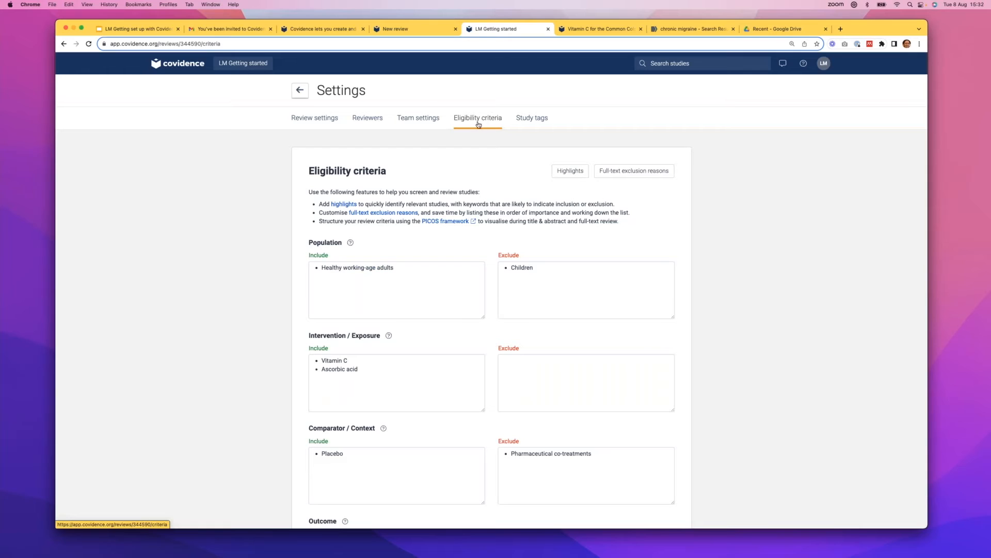
left_click(570, 170)
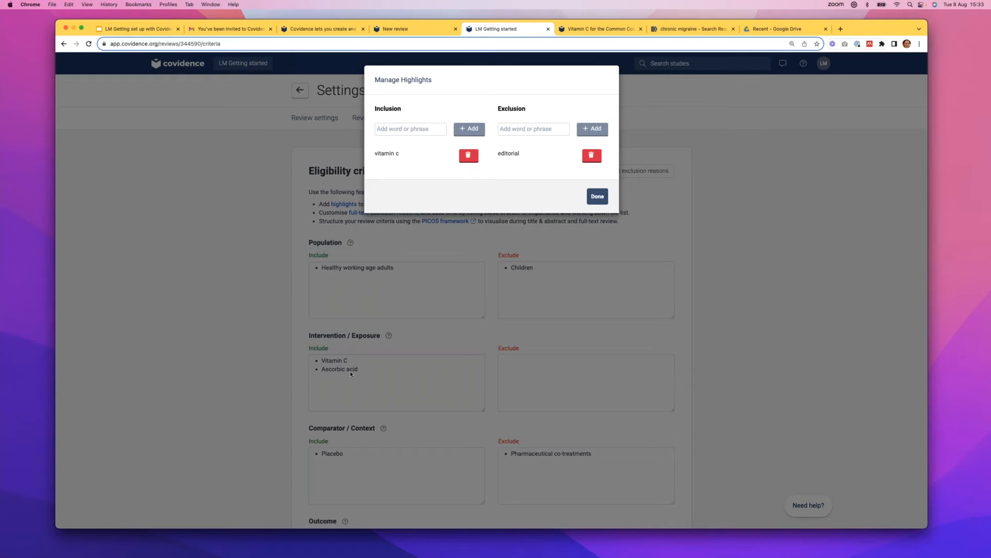
scroll(350, 370, "down", 1)
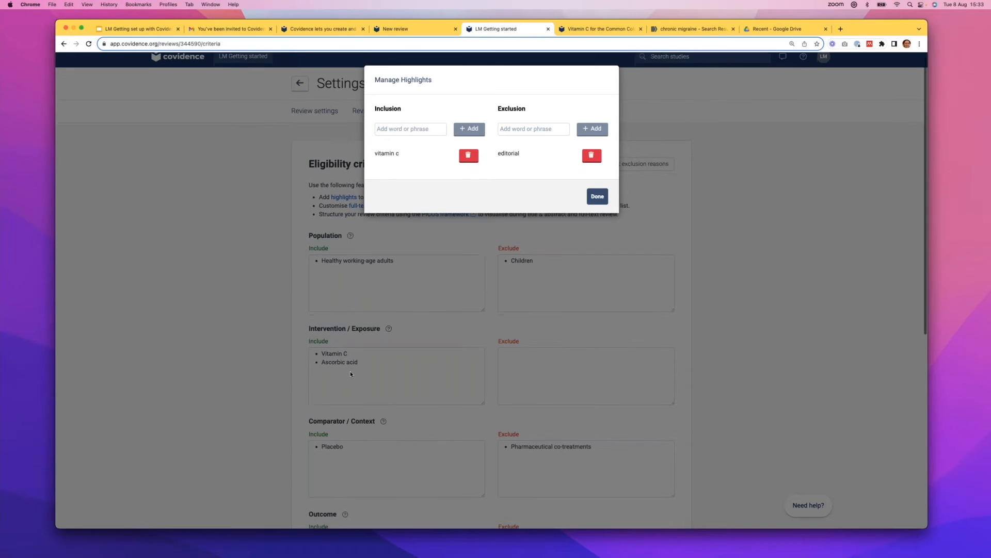
left_click(400, 129)
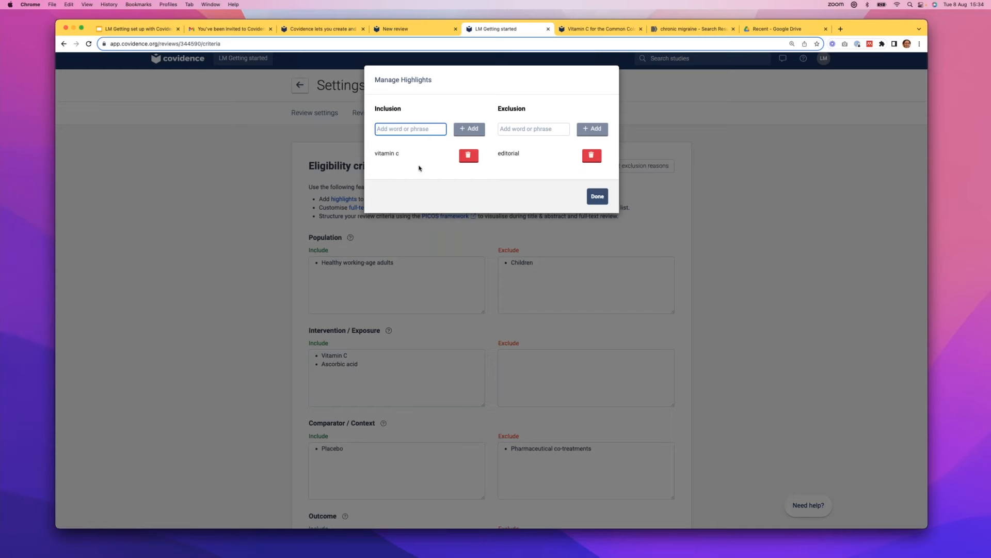
left_click(597, 196)
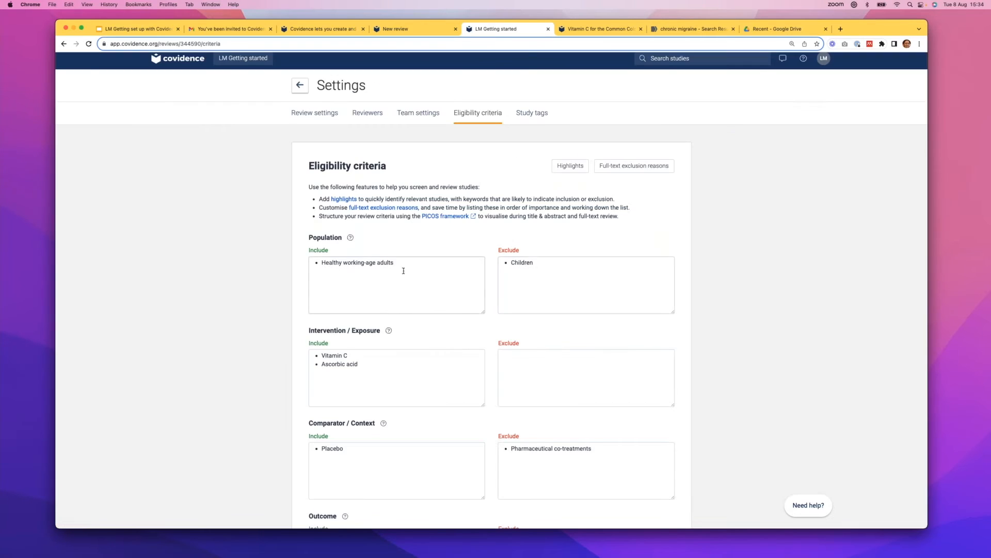
scroll(243, 267, "up", 1)
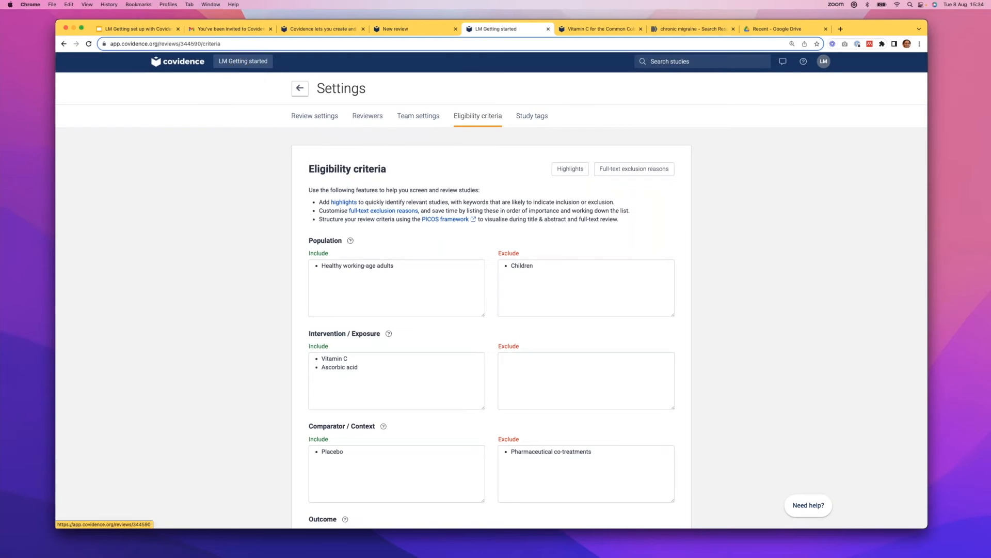
Open the reference import from the LM Getting started review summary and examine the available import stages and sources.
left_click(242, 66)
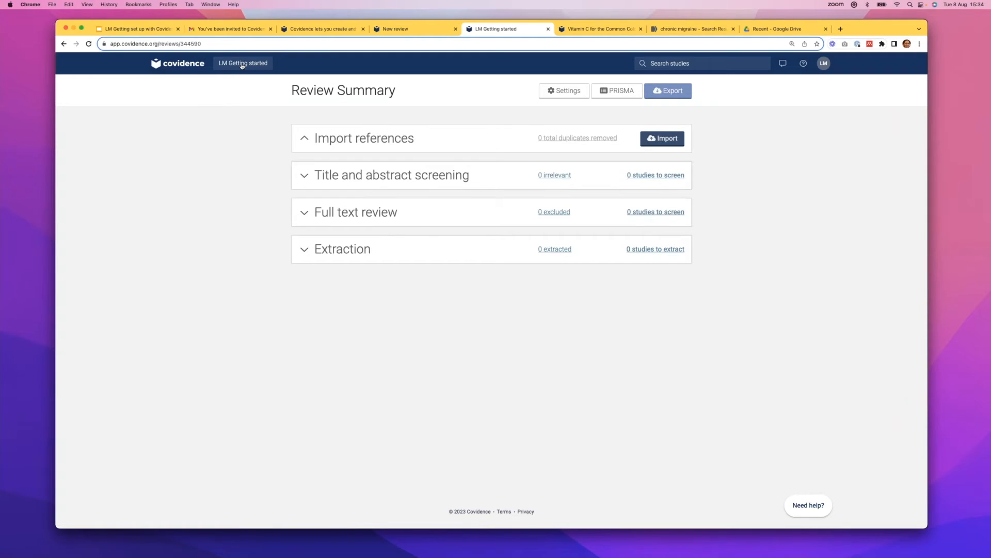
left_click(658, 140)
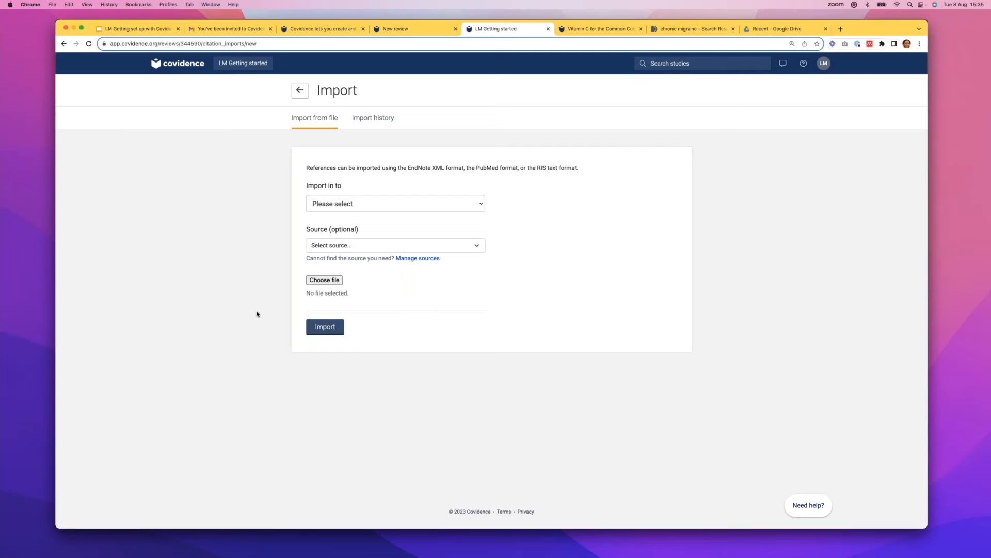
left_click(483, 205)
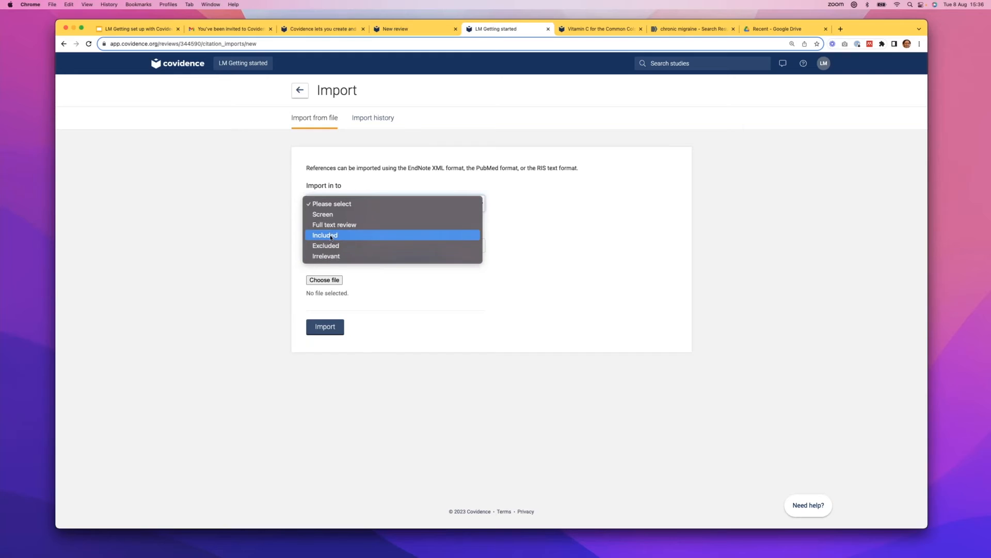
left_click(550, 235)
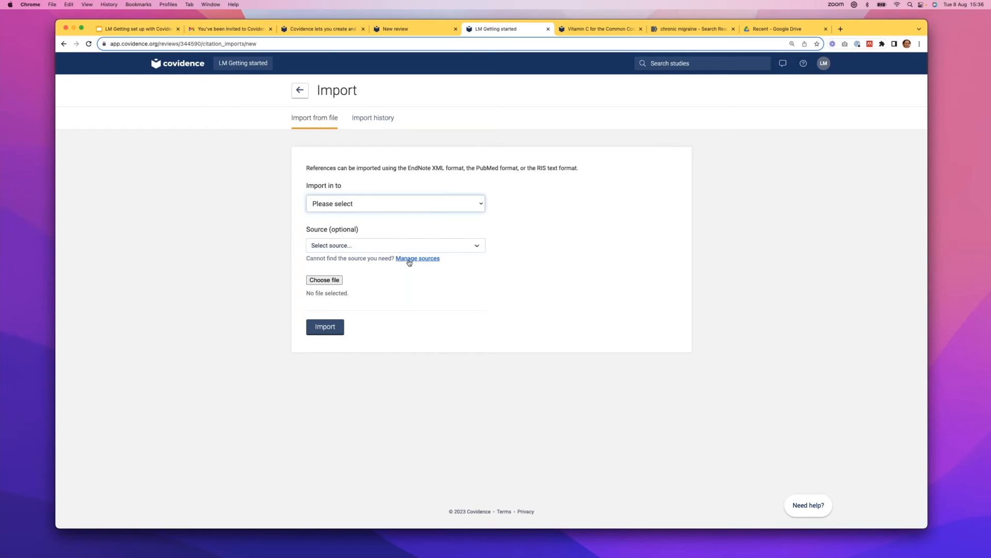
left_click(478, 248)
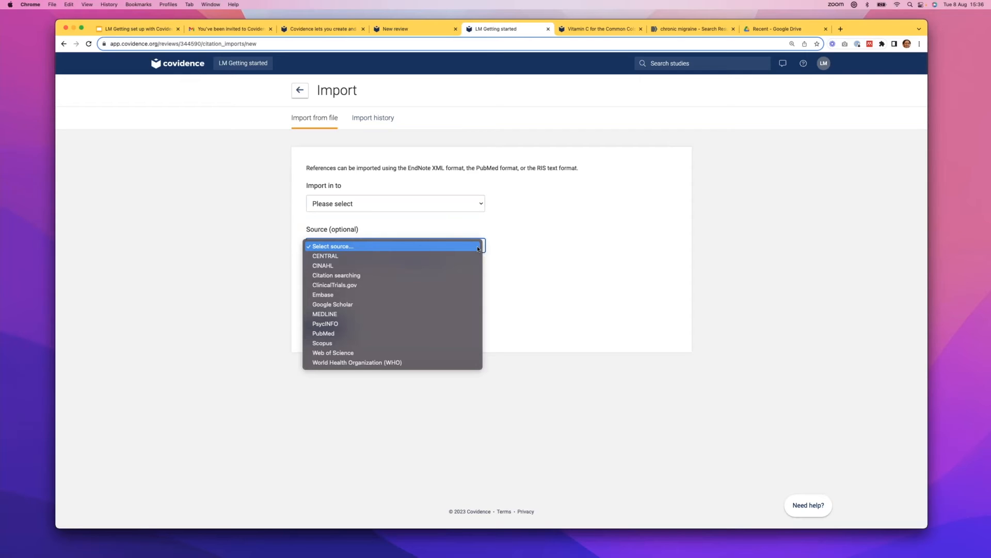
left_click(519, 269)
Add an import source named "new database", delete it again and close the source list.
left_click(411, 259)
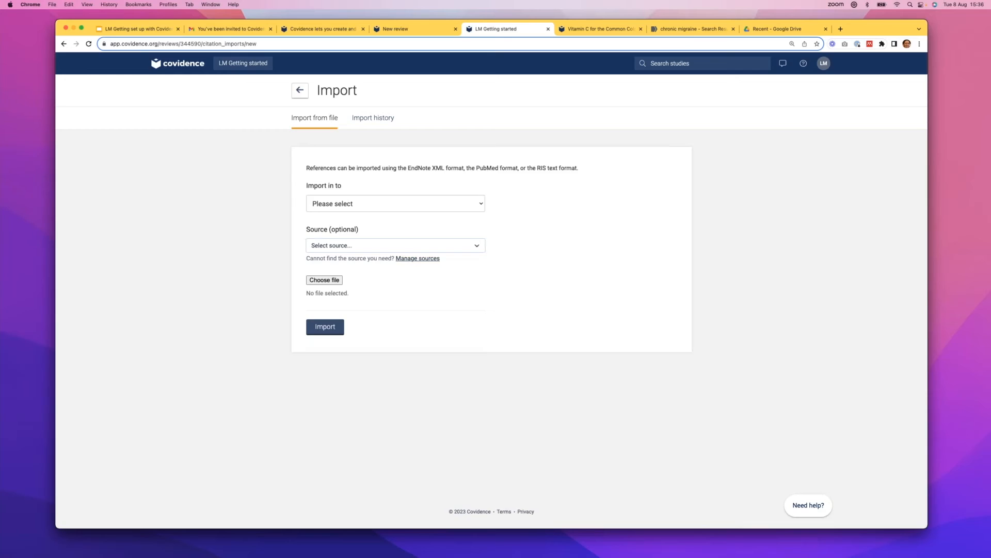
left_click(437, 194)
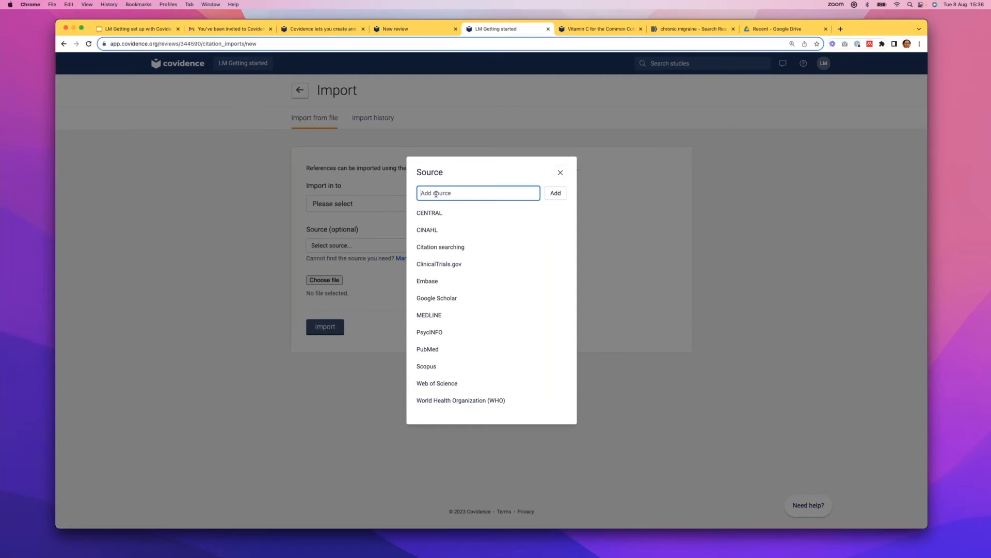
type("new database")
left_click(547, 196)
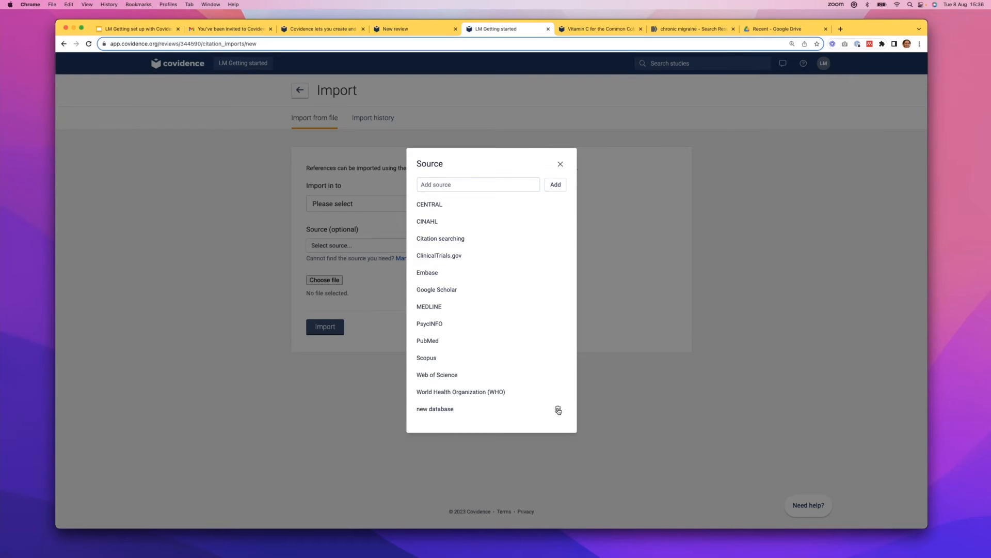
left_click(558, 410)
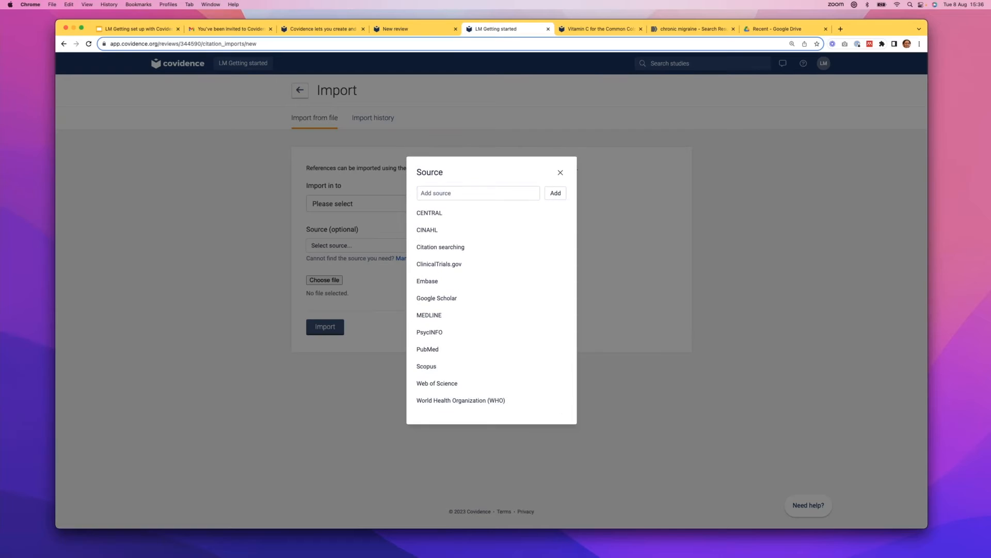
left_click(561, 173)
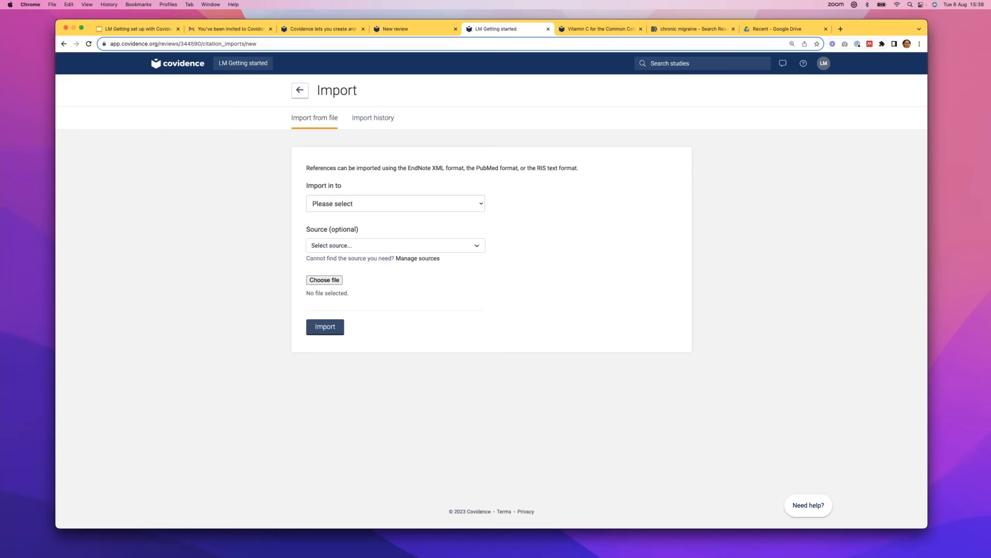
Switch to EndNote, enlarge the library window and select all of its references.
left_click_drag(8, 434, 190, 201)
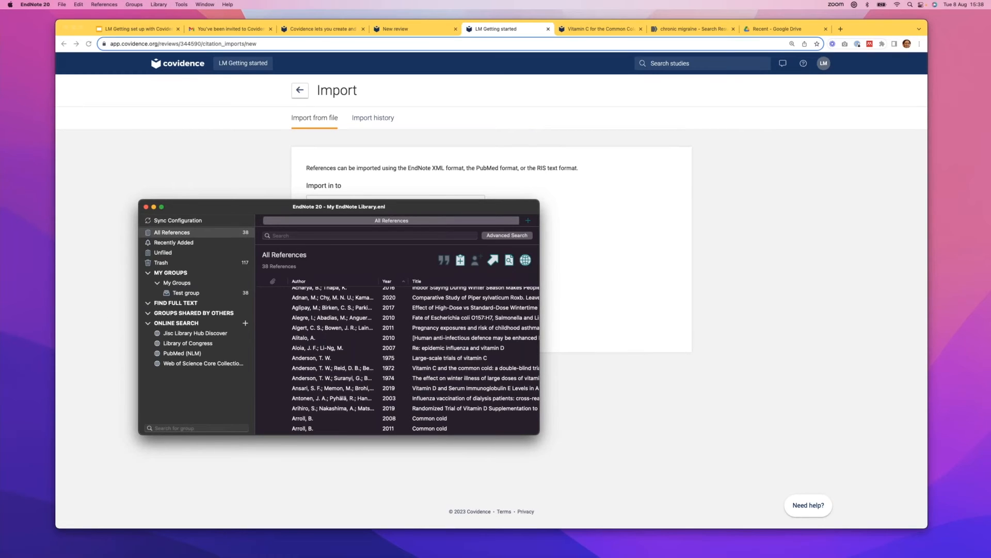
key("super+Tab")
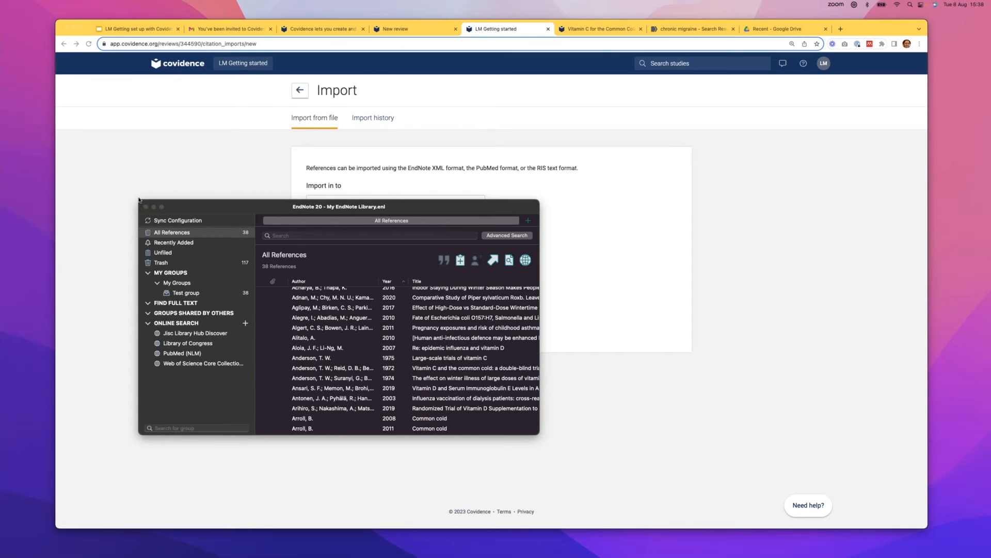
left_click_drag(139, 203, 127, 172)
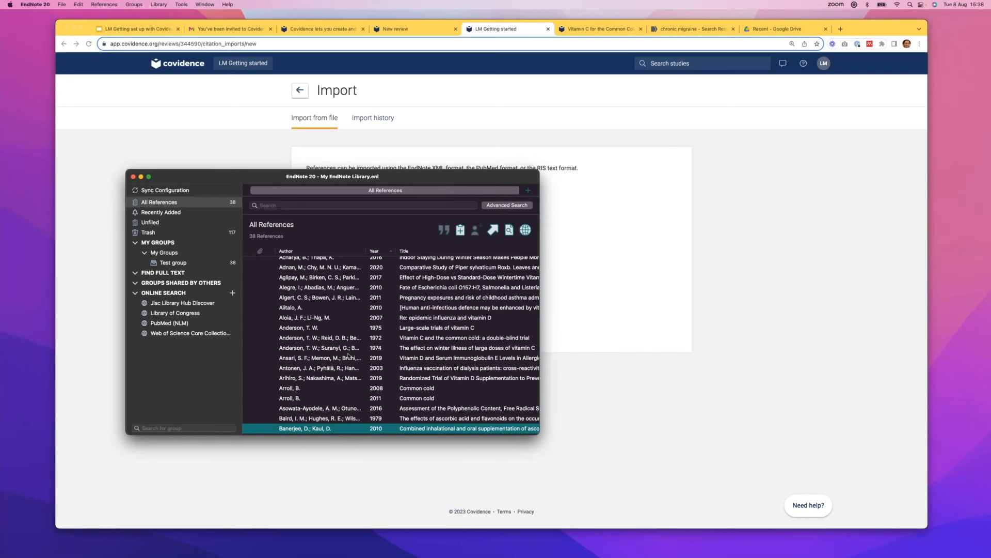
scroll(349, 356, "down", 5)
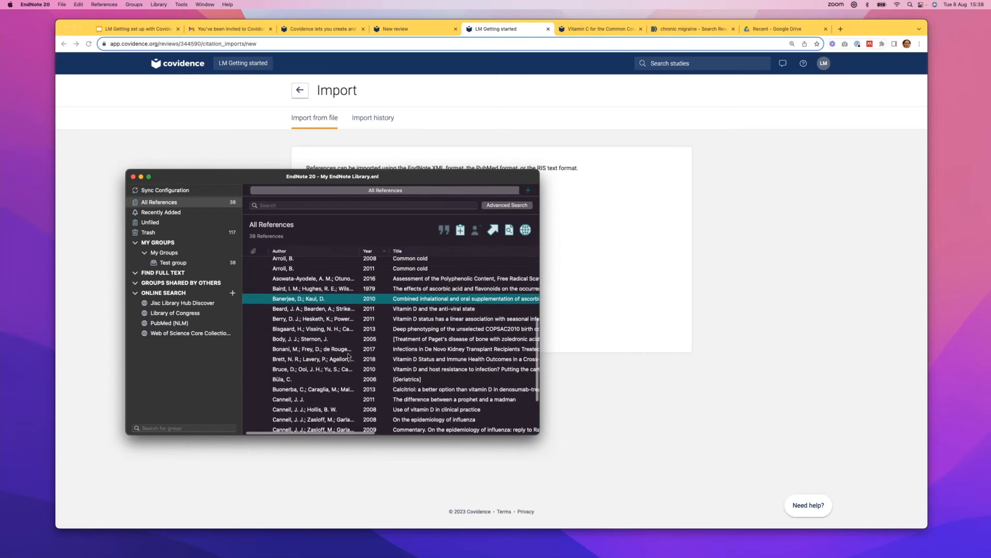
key("super+a")
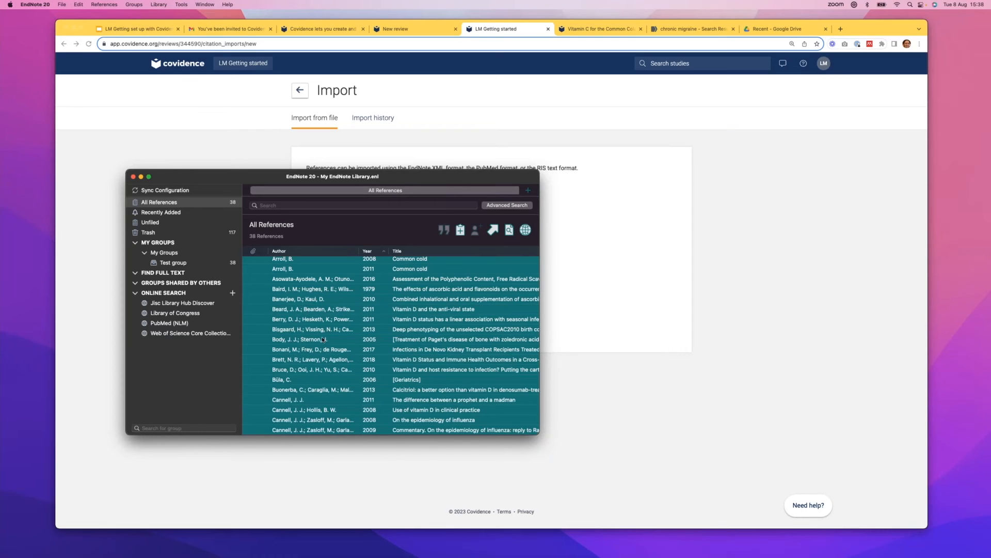
Export the selected references to the Downloads folder as an XML file named "new refs" and minimise the library window.
left_click(62, 4)
mouse_move(75, 46)
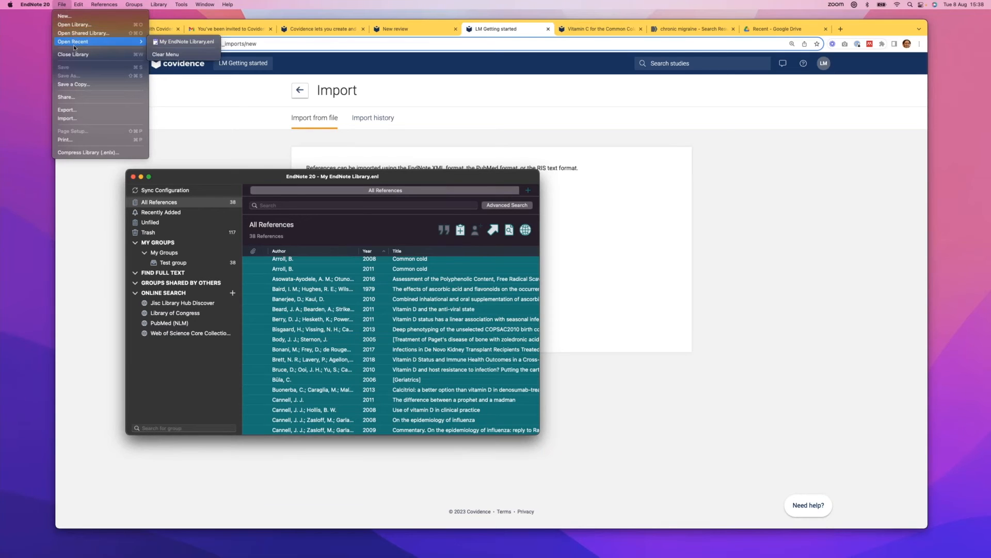
left_click(69, 110)
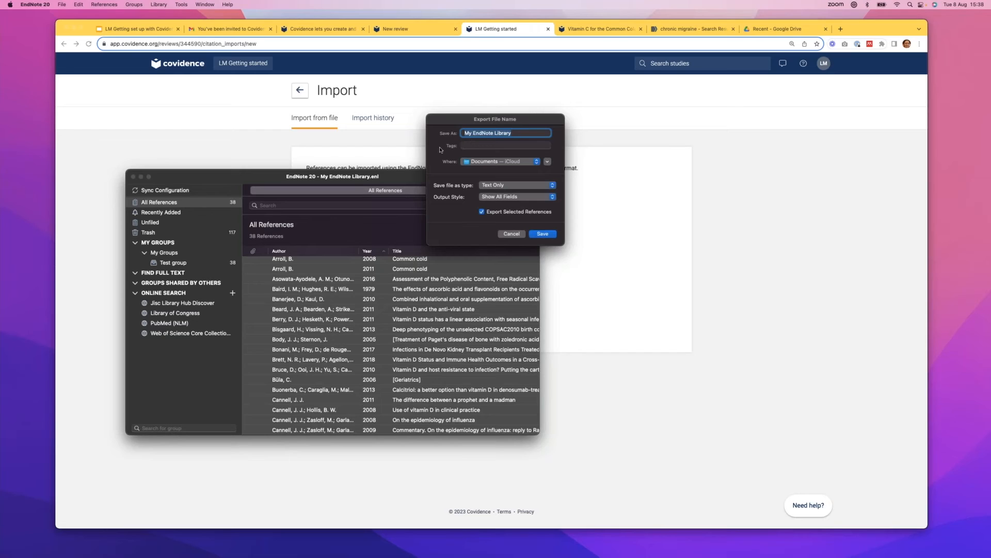
type("new f")
key("BackSpace")
type("re")
left_click(537, 161)
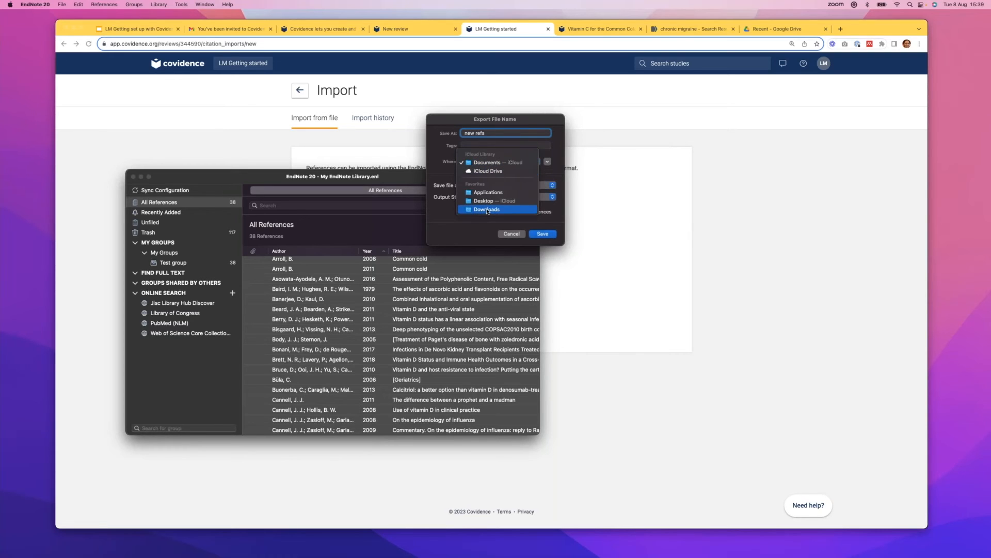
left_click(488, 210)
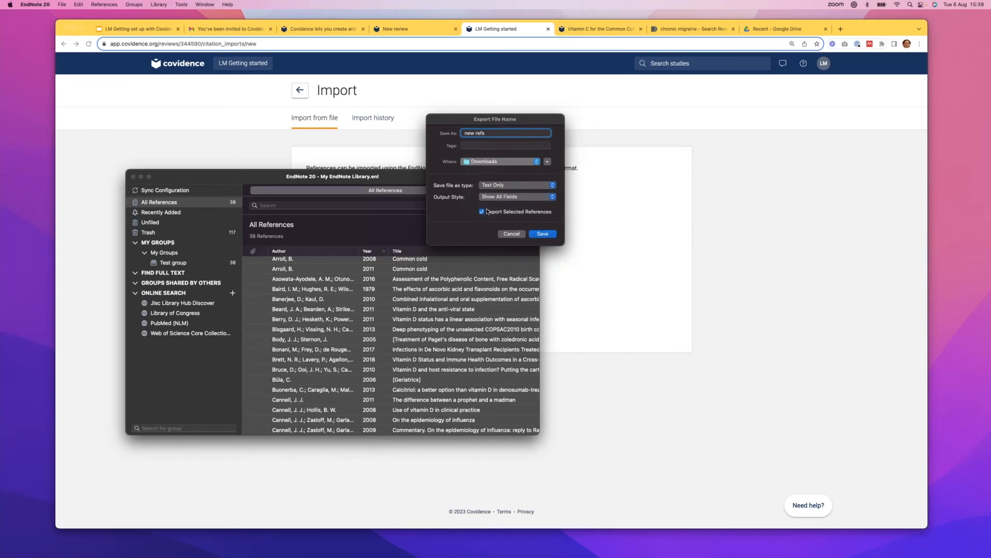
left_click(552, 187)
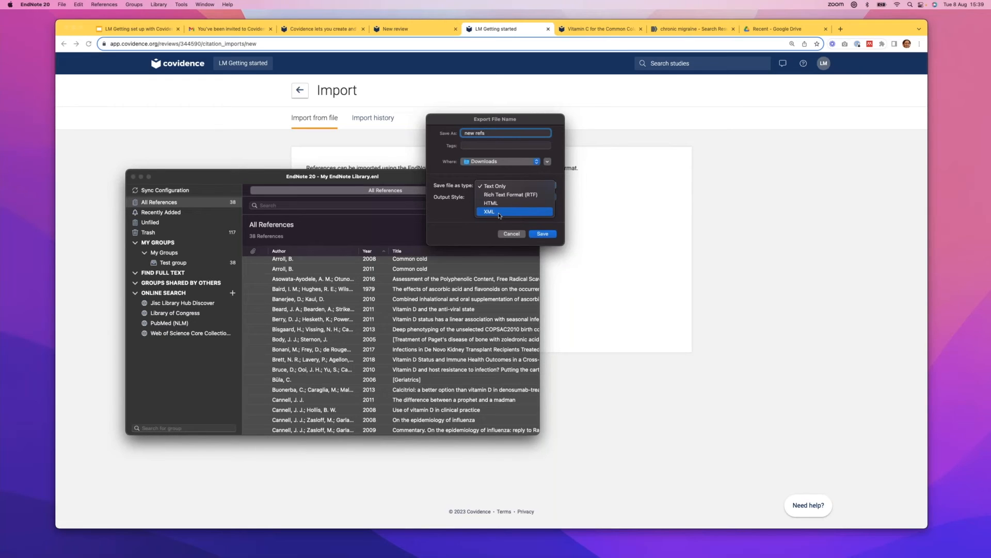
left_click(500, 213)
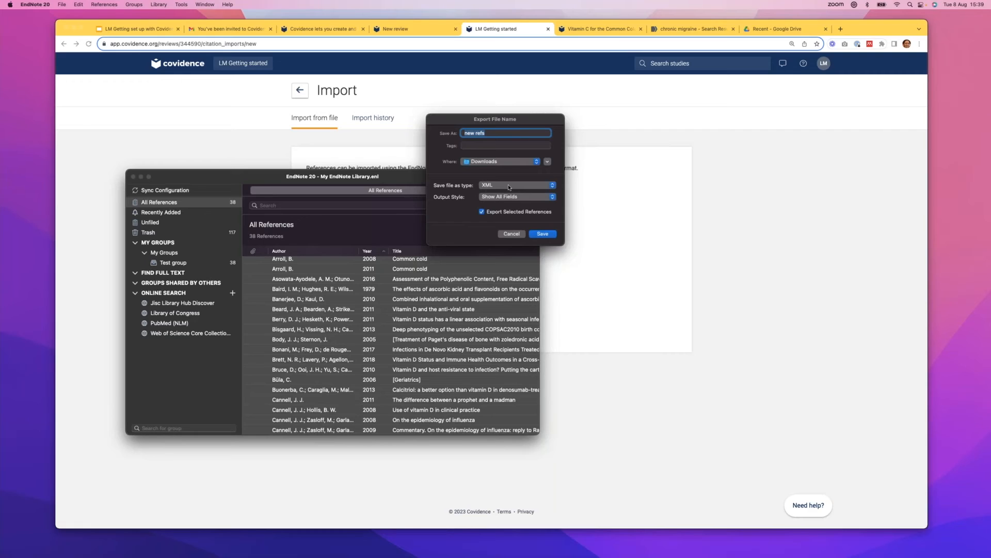
left_click(542, 234)
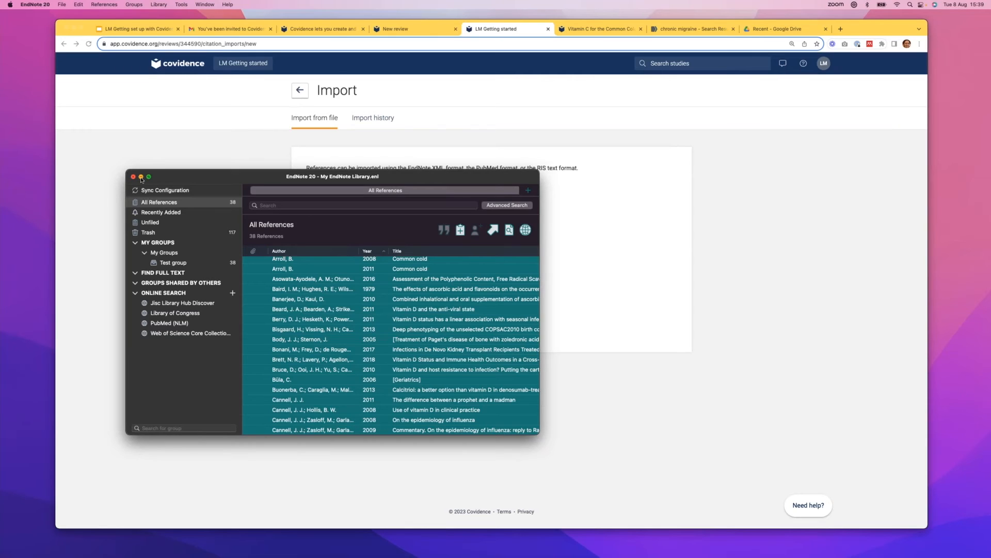
left_click(141, 177)
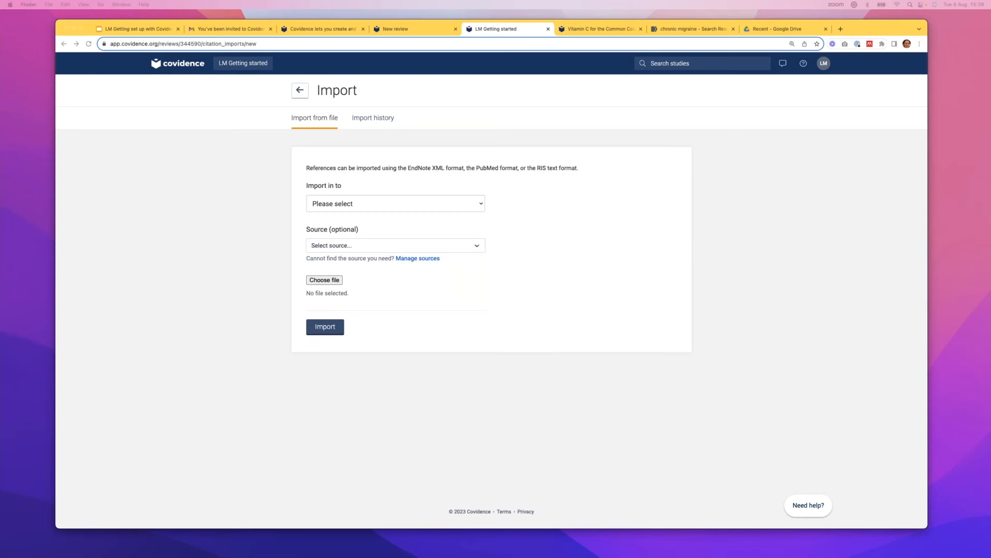
Import new refs.xml from the Downloads folder into the Screen stage without assigning a source.
left_click_drag(33, 424, 542, 305)
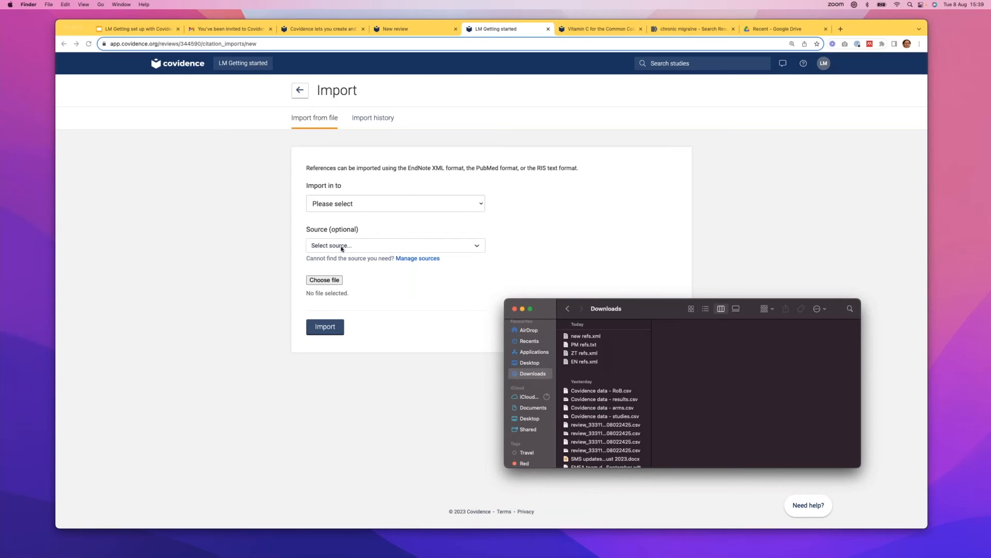
left_click(480, 205)
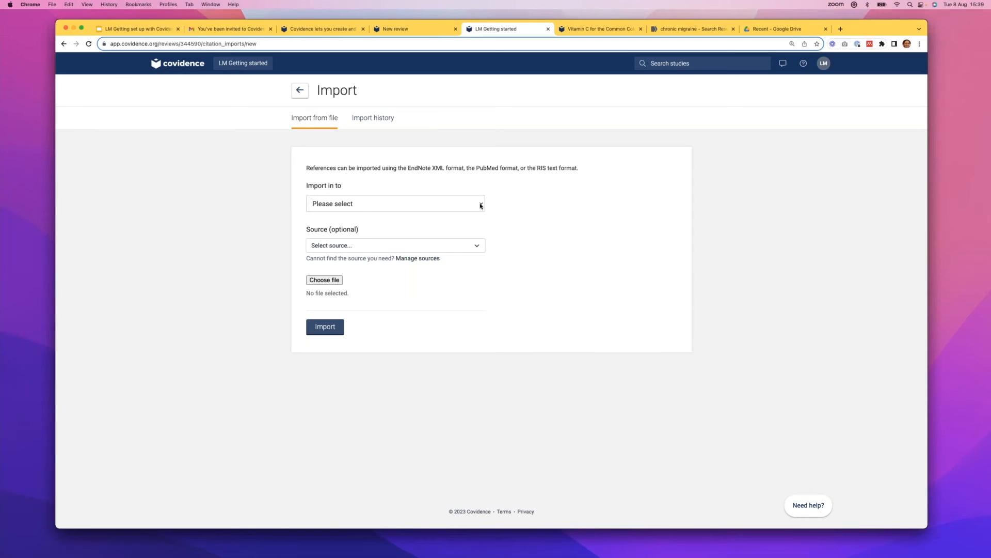
left_click(480, 205)
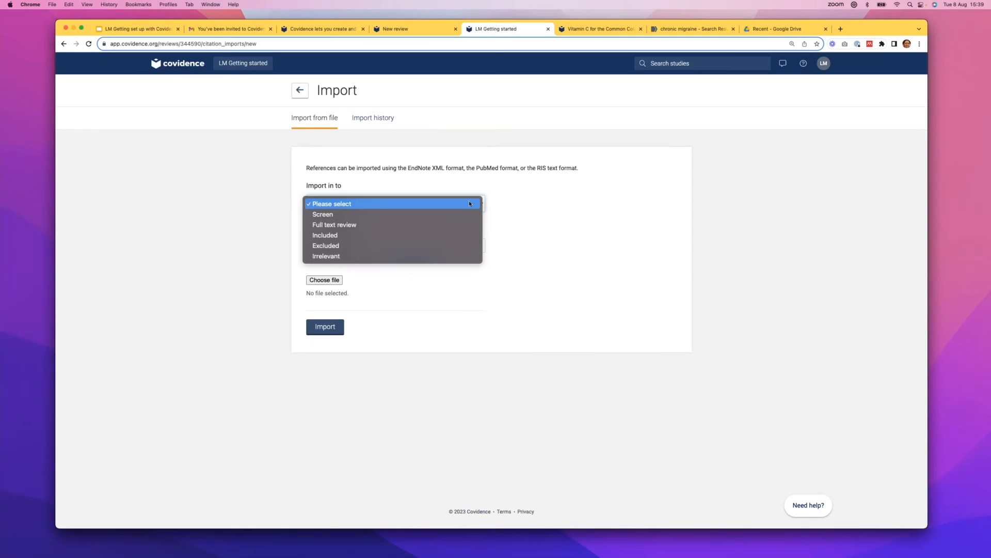
left_click(320, 217)
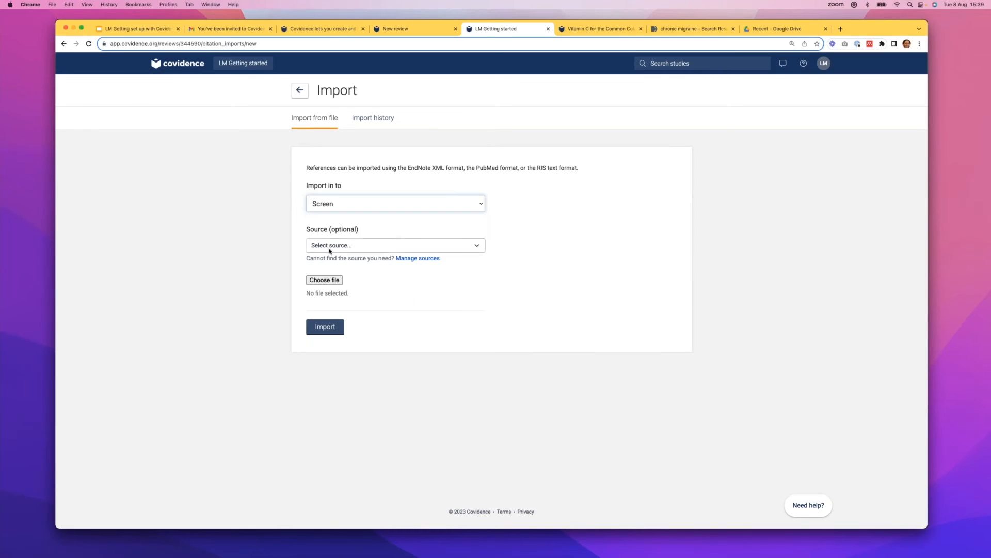
left_click(327, 283)
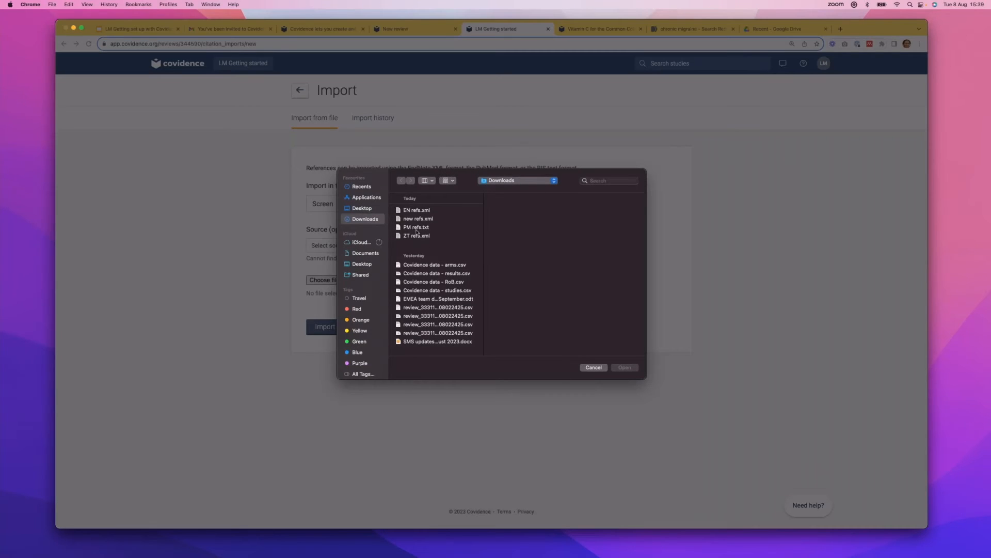
left_click(417, 221)
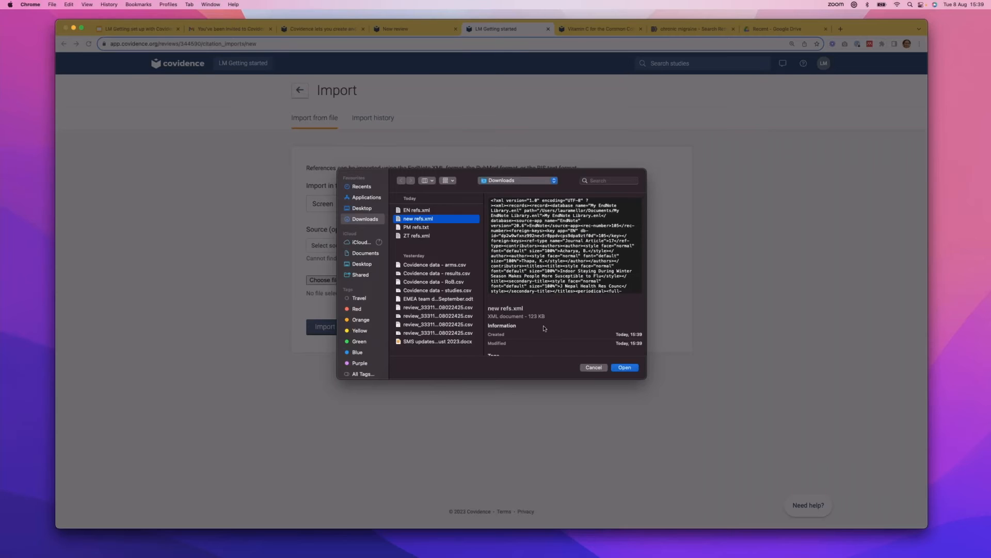
left_click(623, 367)
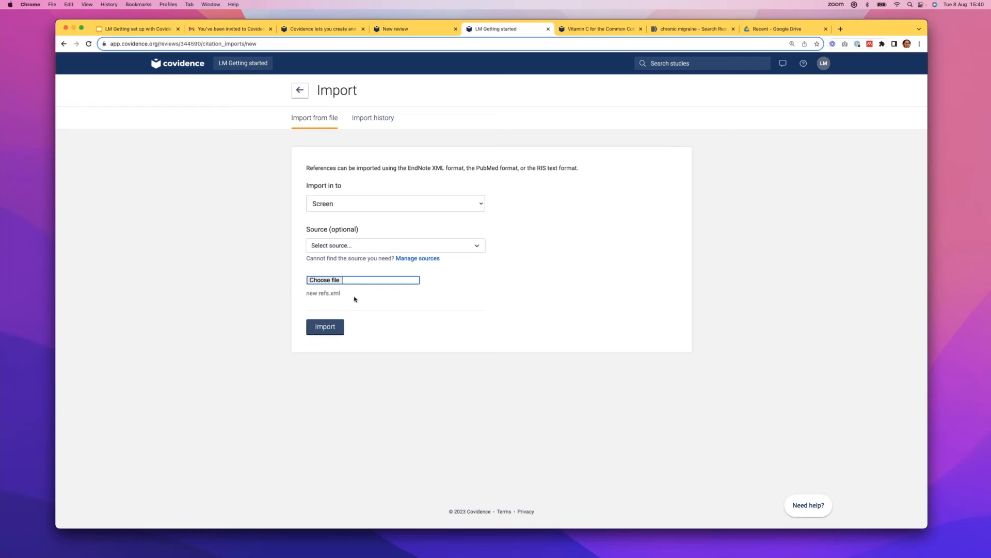
left_click(325, 327)
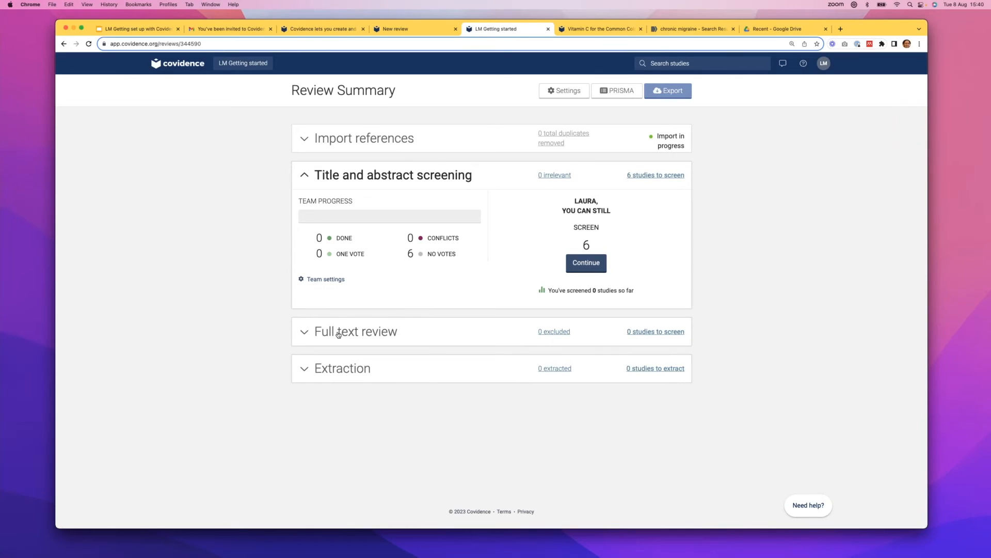
Expand the review's import references section and open the import history details.
left_click(469, 141)
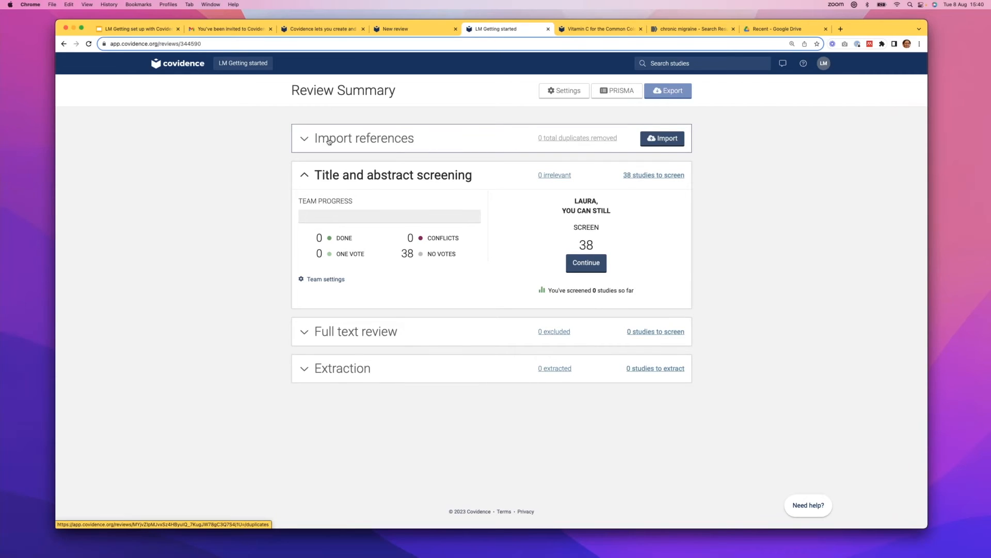
left_click(304, 138)
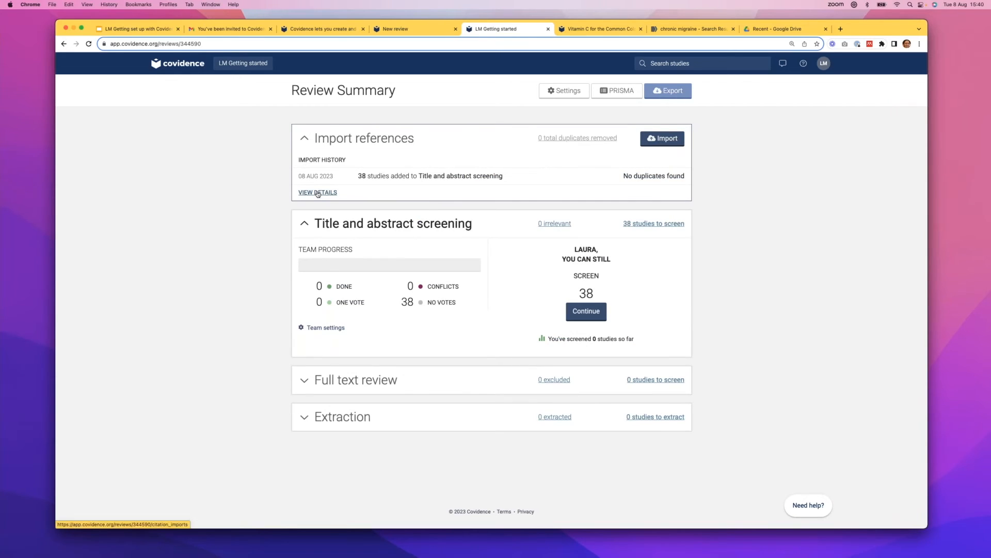
left_click(318, 193)
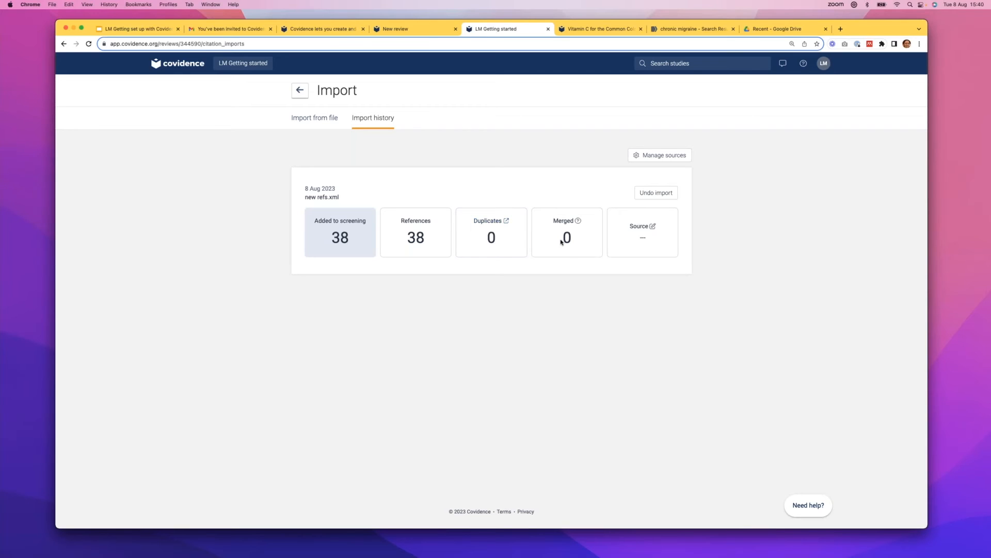
Assign Embase as the source of the new refs.xml import and save it.
left_click(641, 229)
left_click(589, 288)
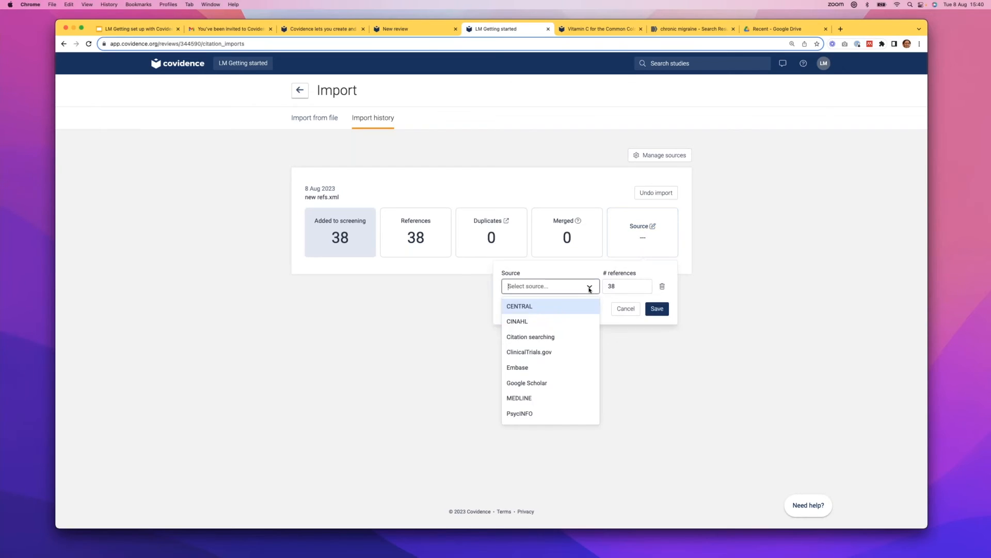
left_click(526, 372)
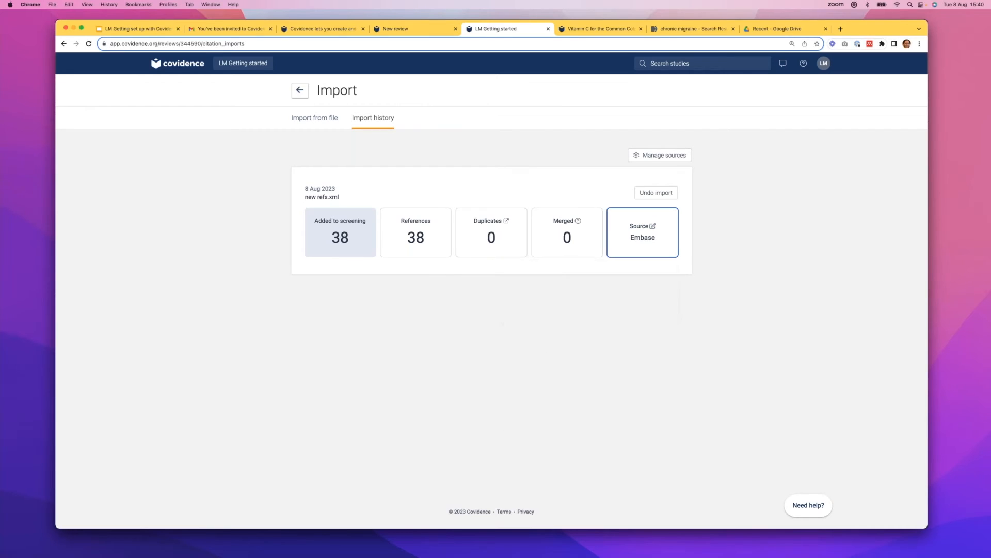
Add MEDLINE as a second import source, assign 37 references to Embase and 1 to MEDLINE, and save.
left_click(641, 229)
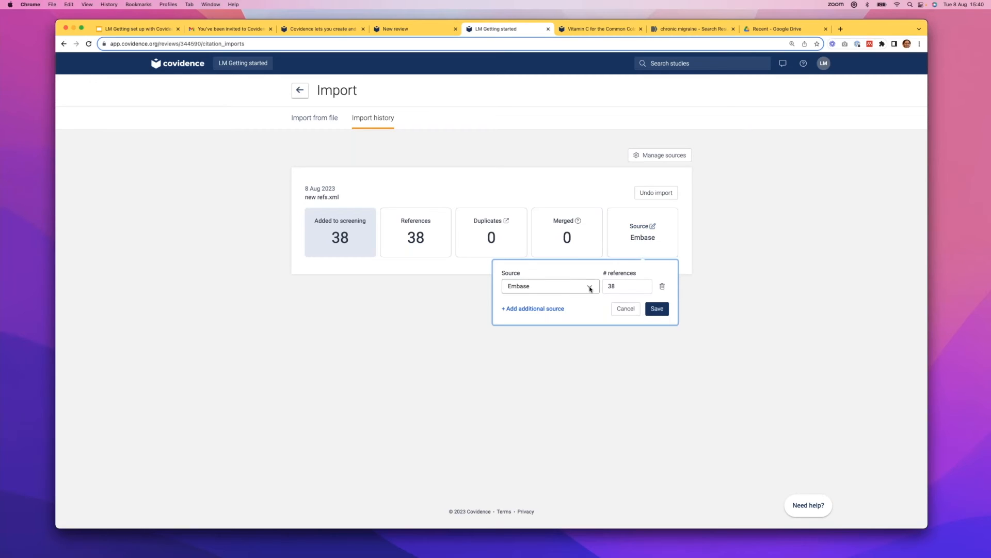
left_click(533, 309)
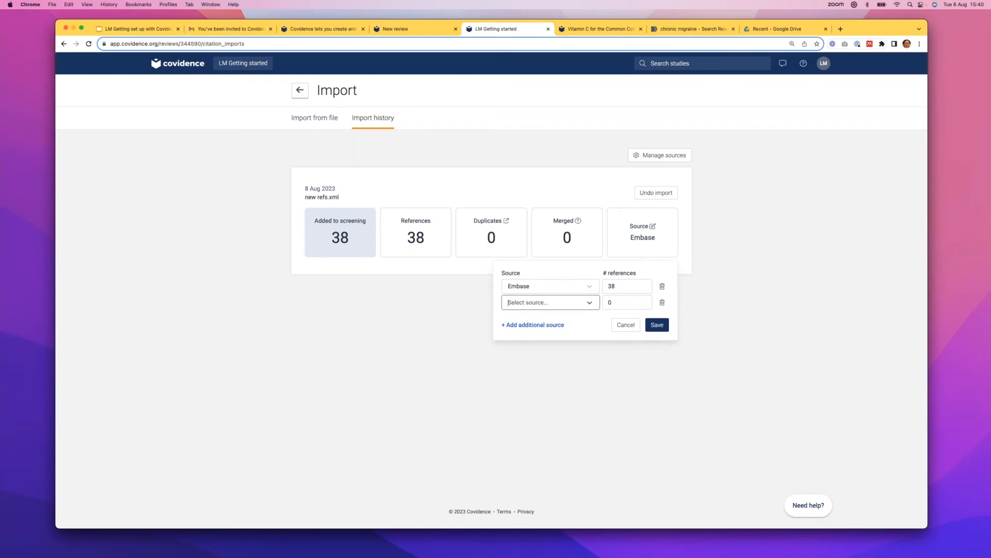
left_click(591, 306)
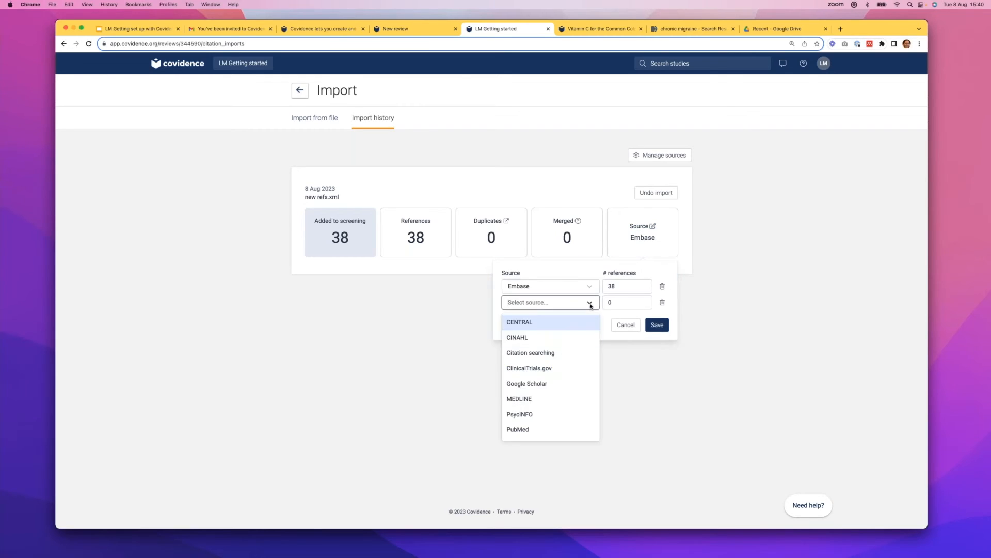
left_click(532, 400)
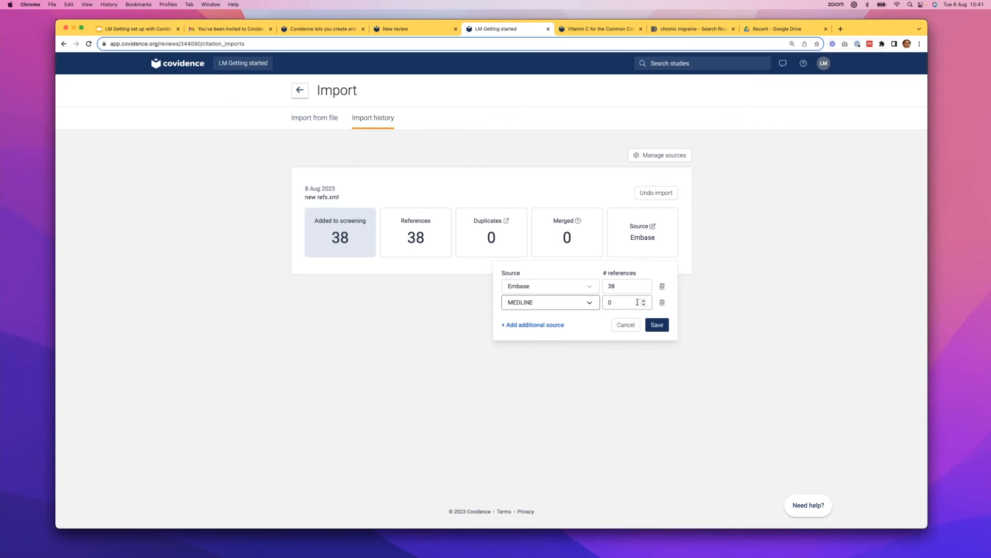
left_click(625, 290)
left_click(645, 288)
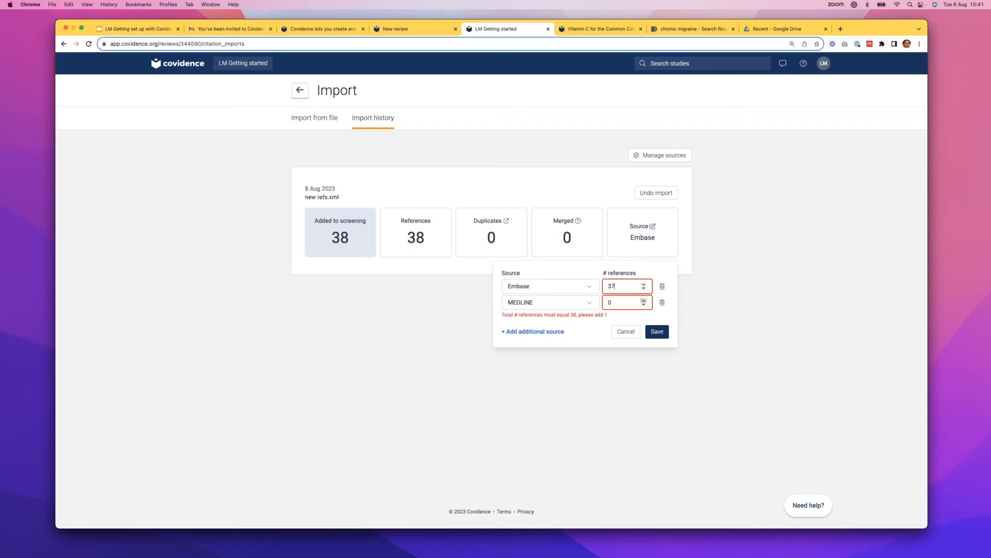
left_click(644, 300)
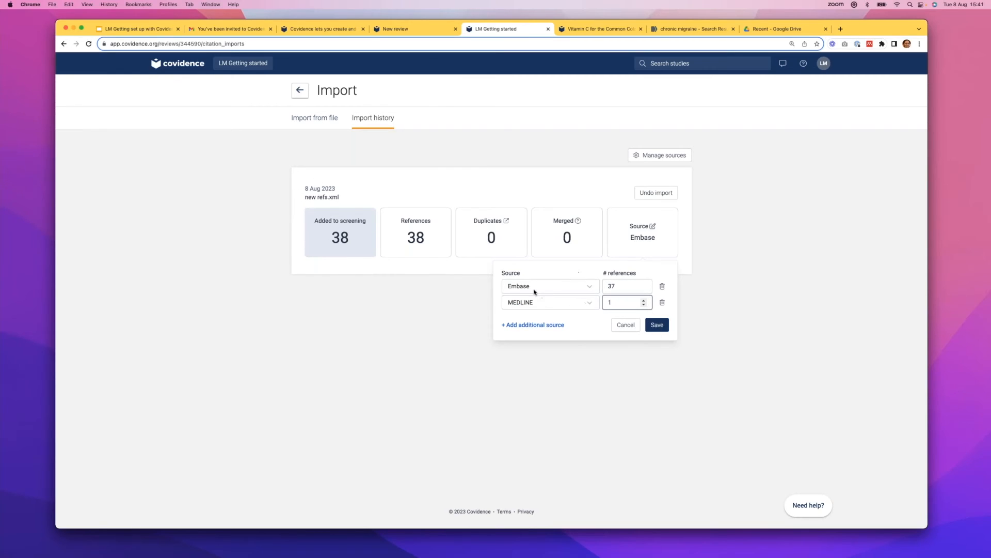
left_click(658, 325)
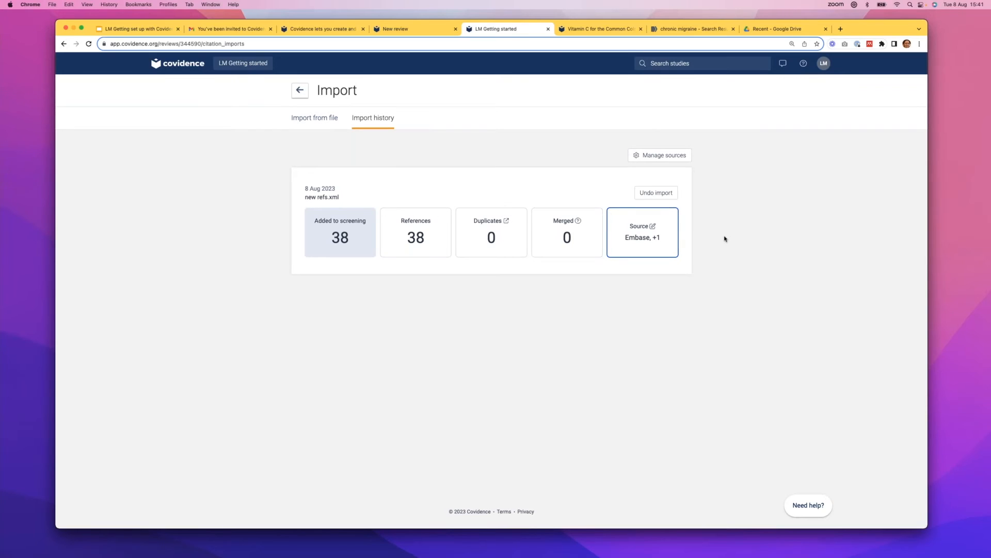
Return to the LM Getting started review summary and reopen the reference import page.
left_click(243, 63)
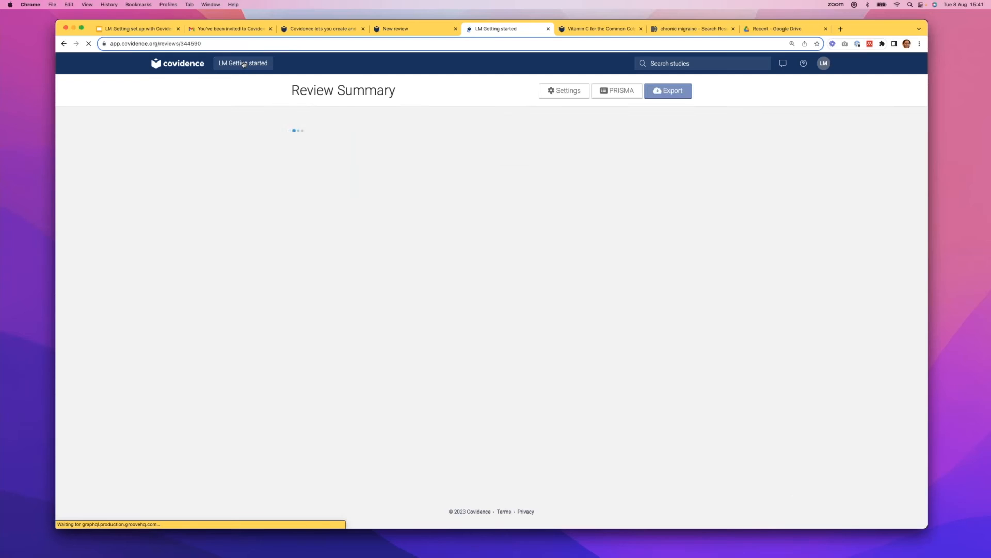
left_click(665, 144)
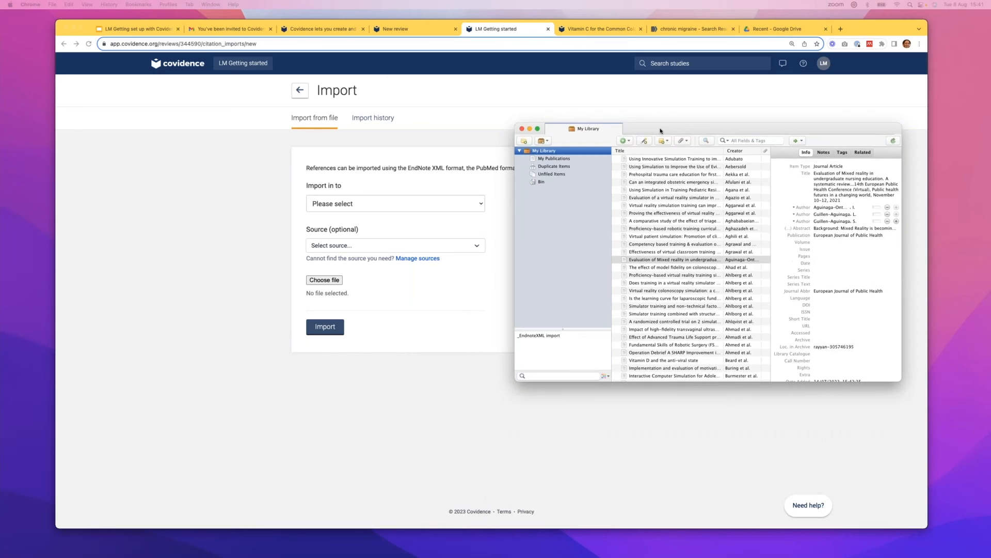
Export all references in the Zotero library in Endnote XML format, saving them to Downloads as "zotero file".
scroll(682, 312, "down", 1)
left_click(683, 312)
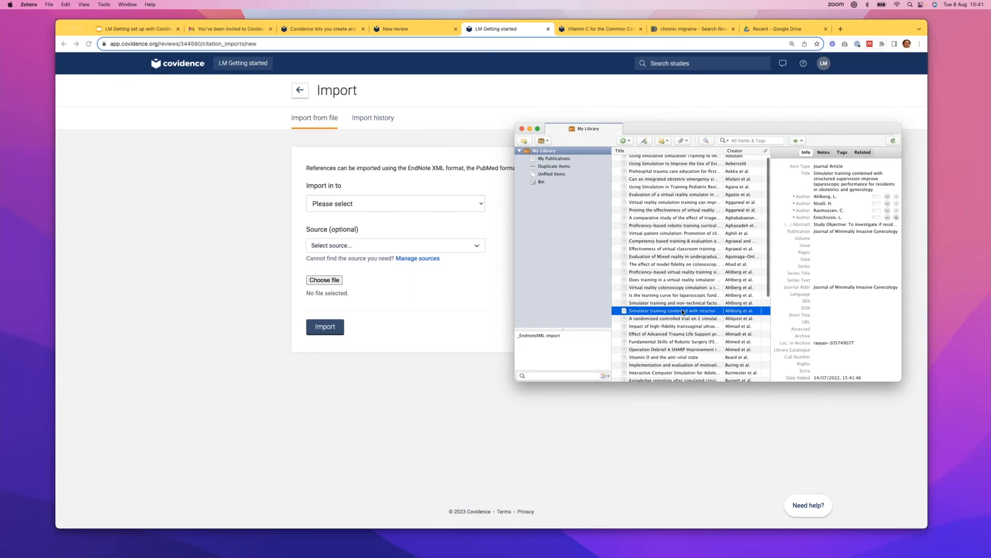
key("super+a")
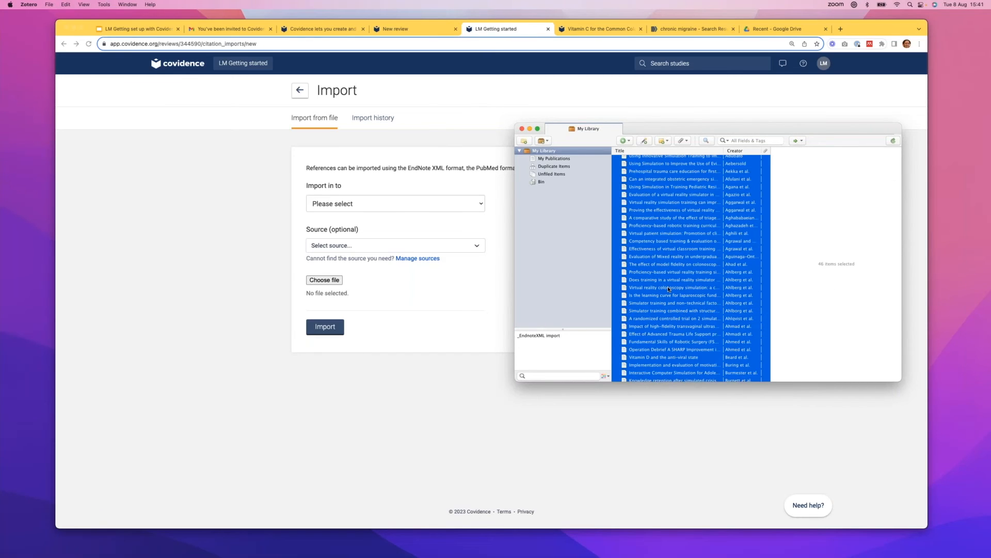
scroll(658, 290, "down", 2)
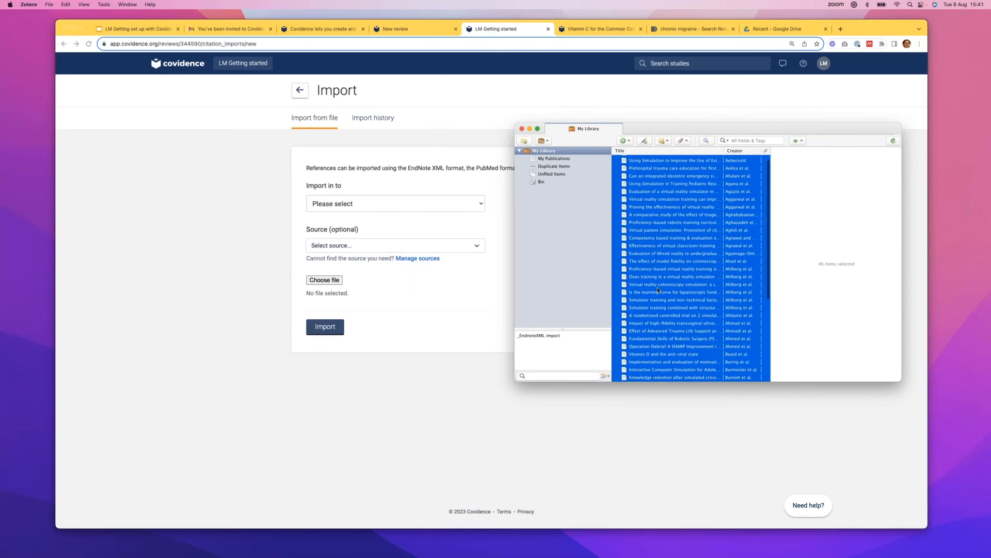
right_click(659, 290)
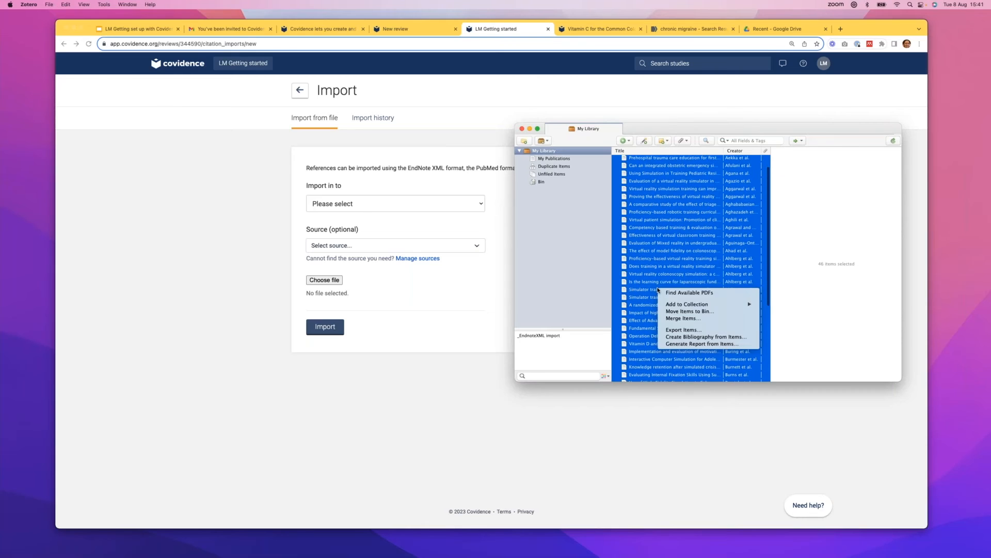
left_click(678, 330)
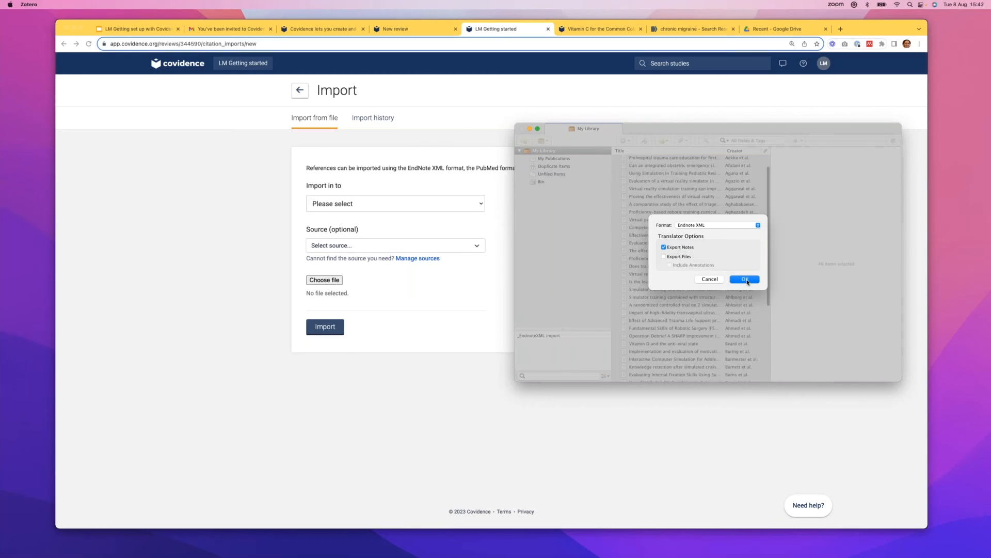
left_click(746, 280)
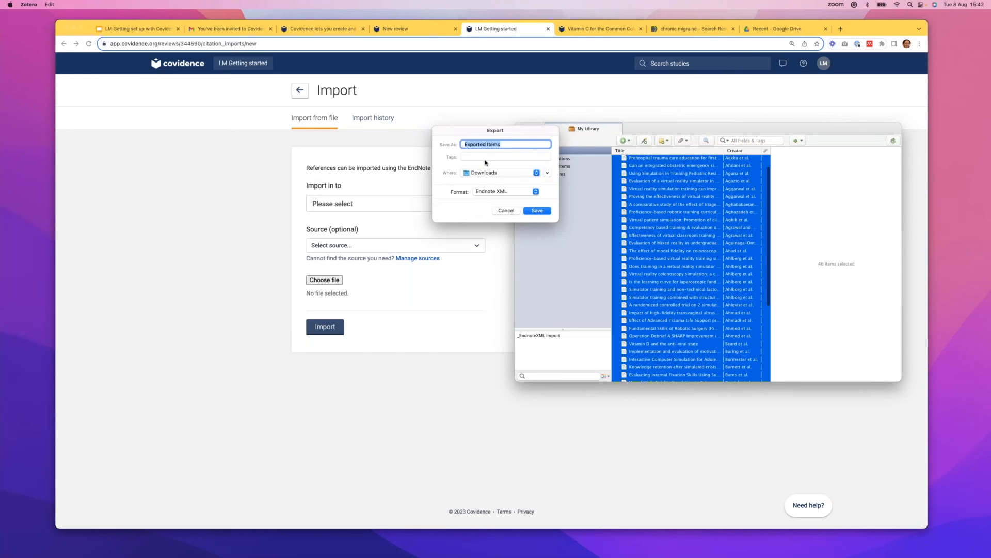
type("zotero file")
left_click(537, 211)
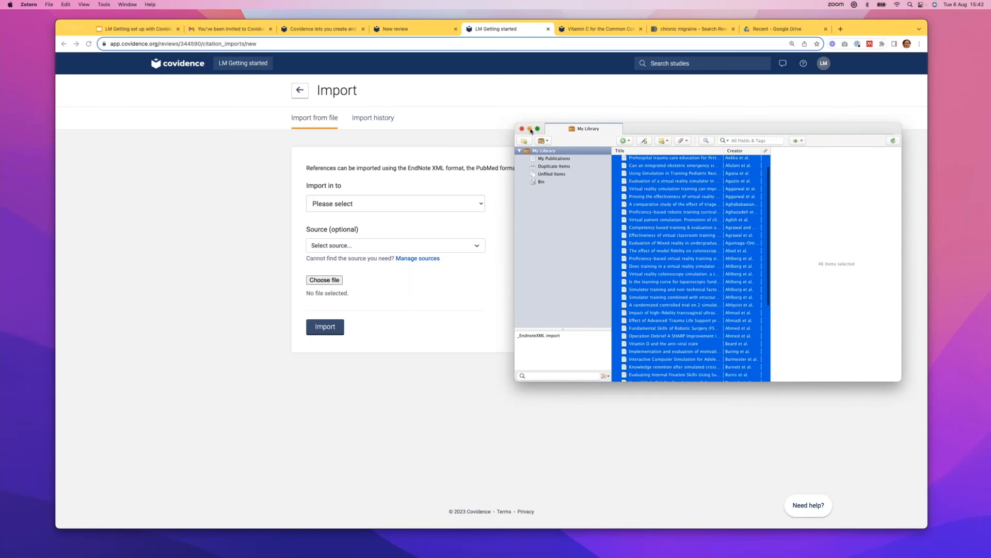
Minimise Zotero and check the exported file in the Downloads folder, then minimise that folder window.
left_click(530, 129)
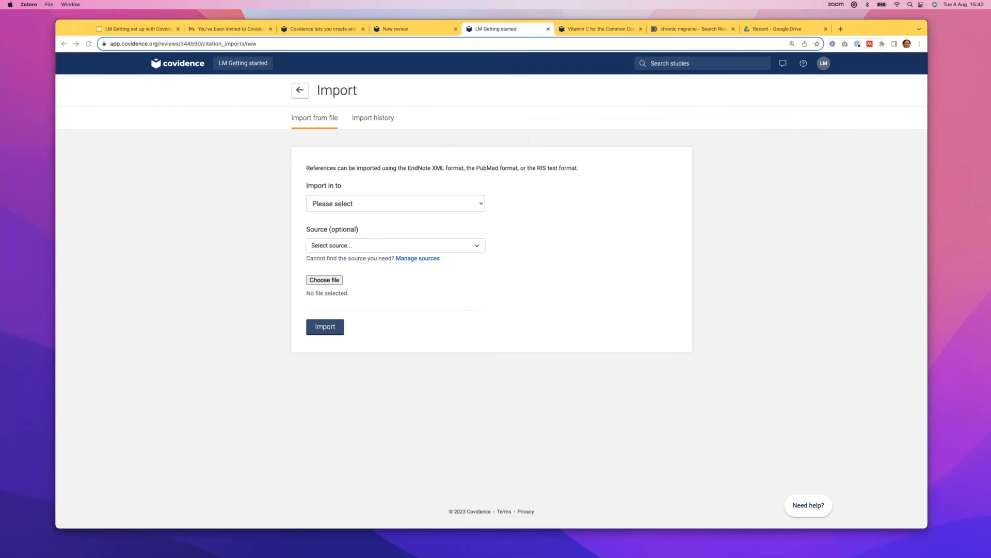
key("super+Tab")
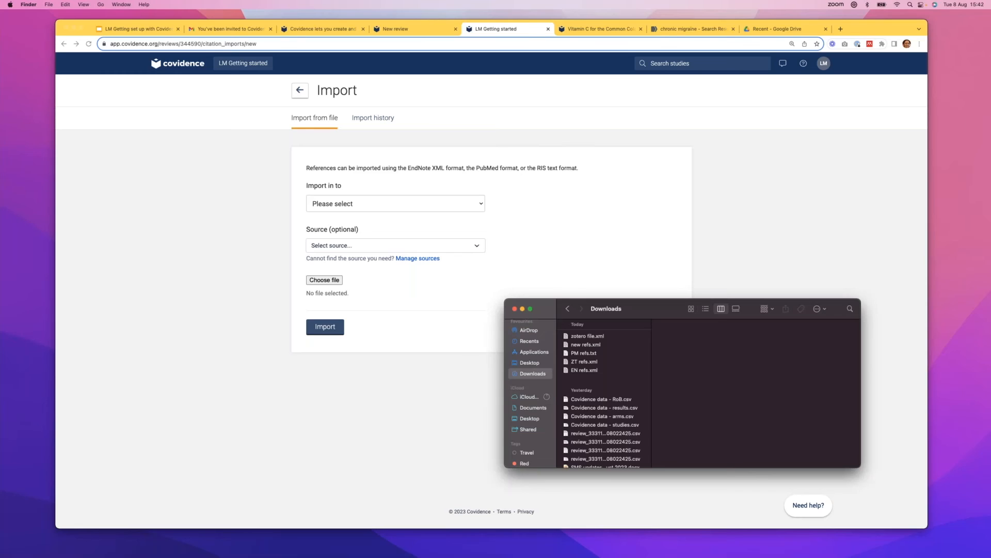
left_click(522, 308)
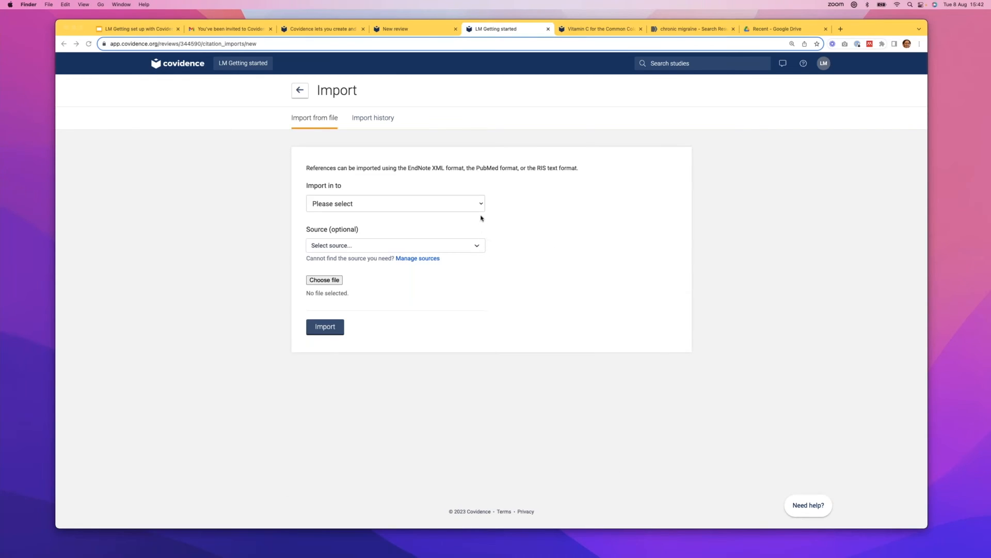
Import zotero file.xml into Full text review with Google Scholar as its source.
left_click(482, 204)
left_click(482, 204)
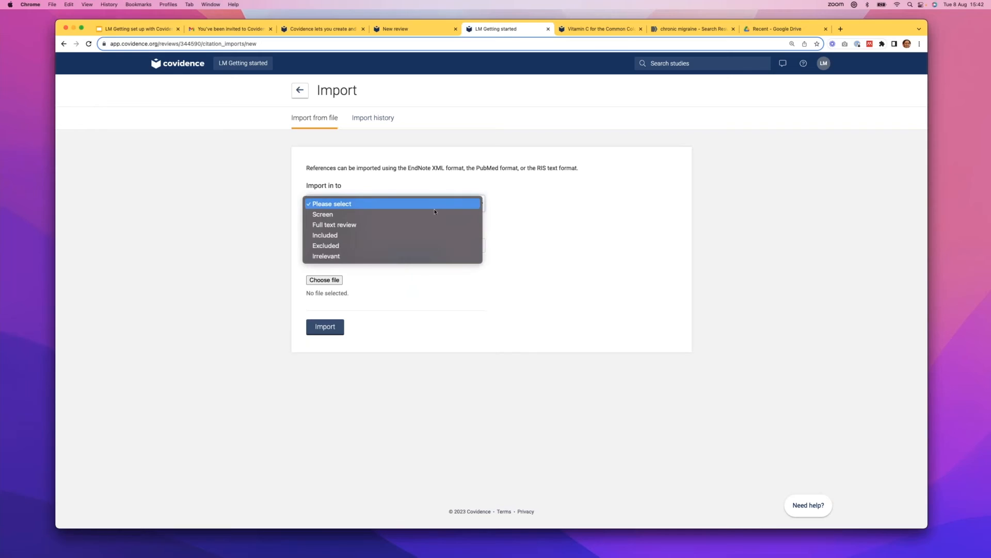
left_click(333, 225)
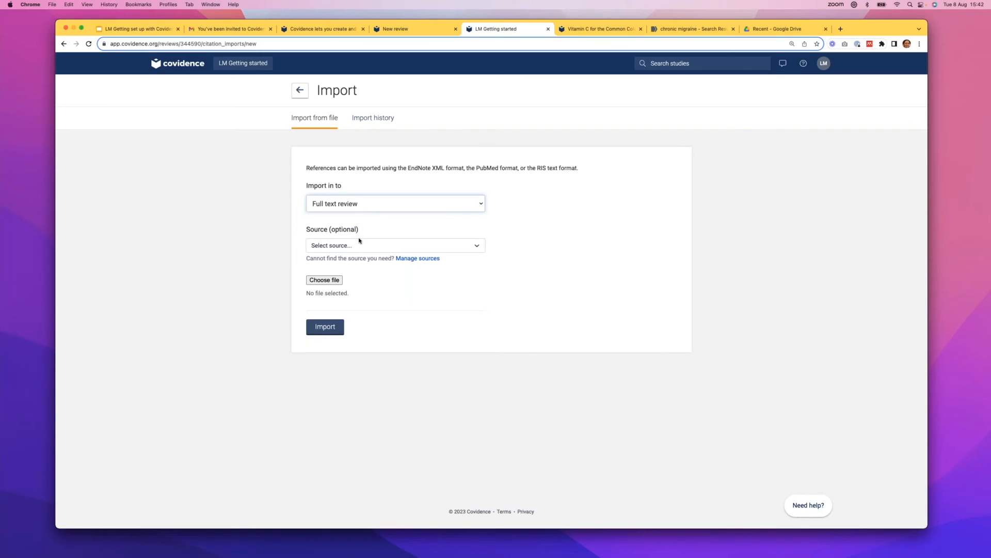
left_click(475, 247)
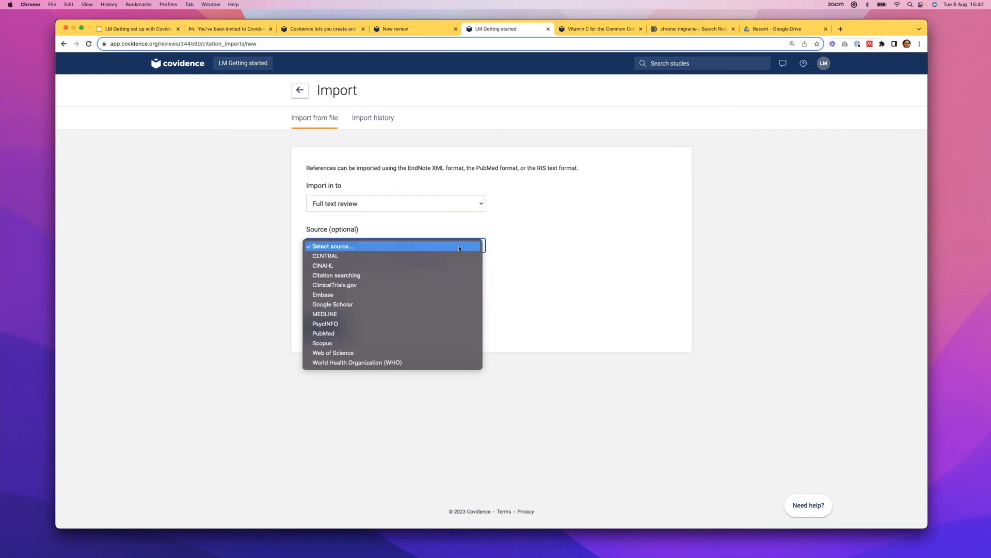
left_click(336, 306)
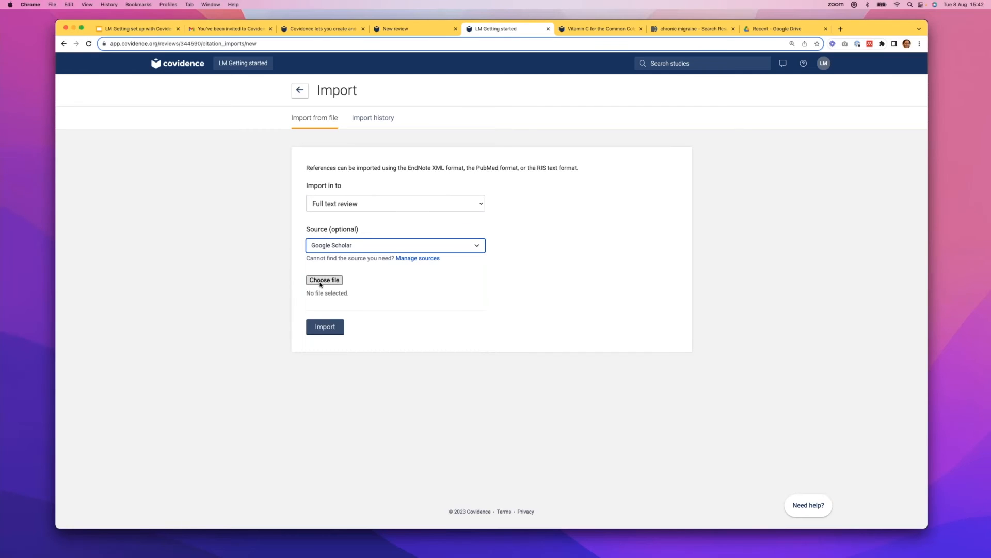
left_click(324, 281)
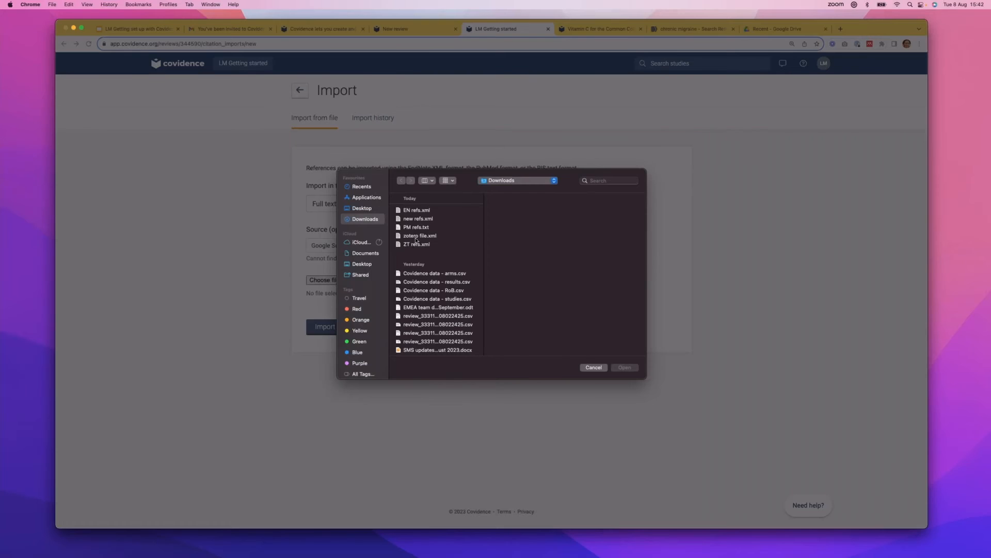
left_click(416, 236)
left_click(619, 368)
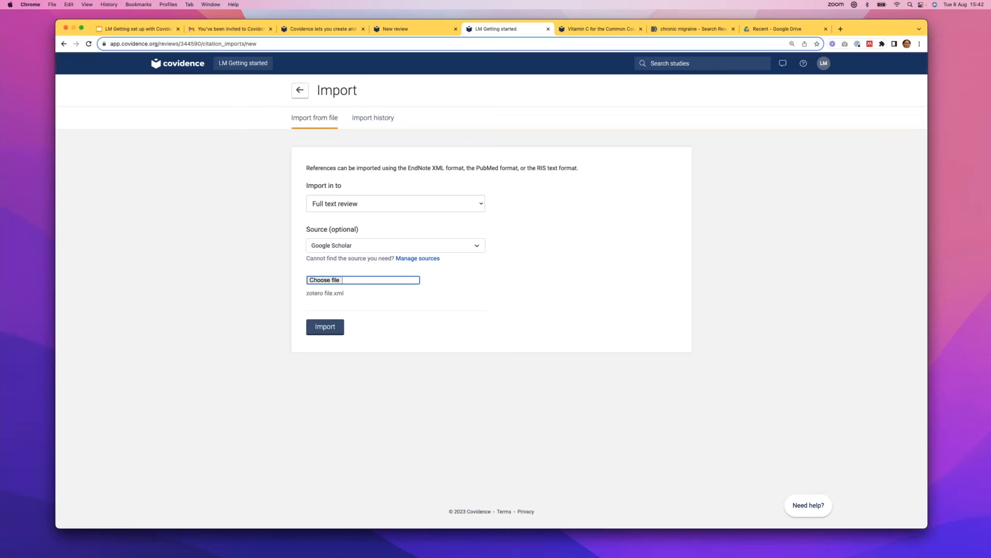
left_click(325, 330)
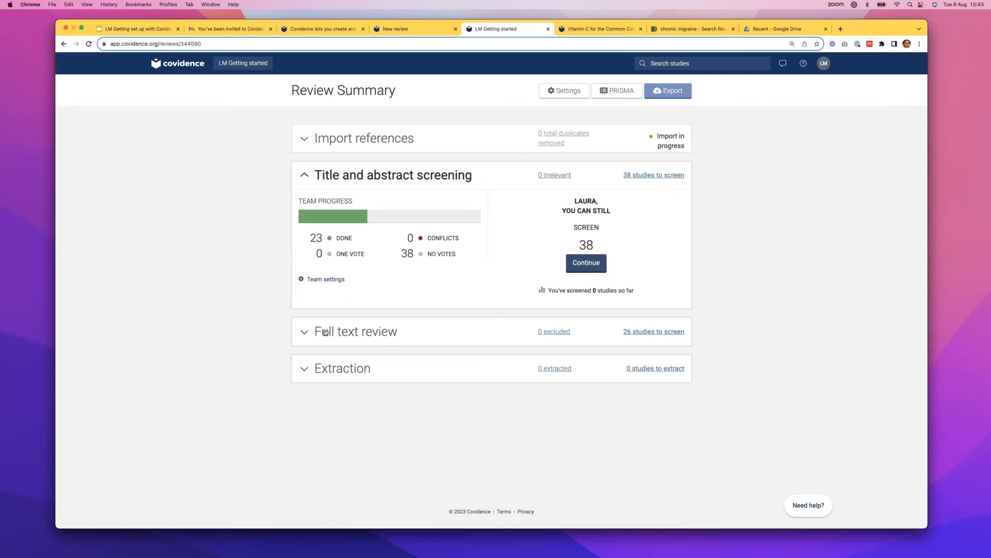
Expand the import references section and open the import history of the review.
left_click(343, 138)
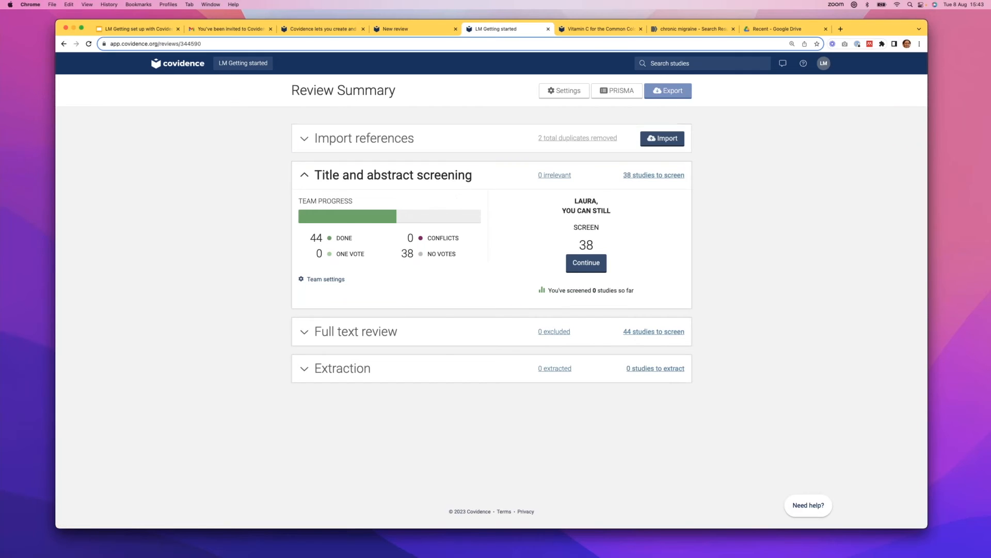
left_click(310, 142)
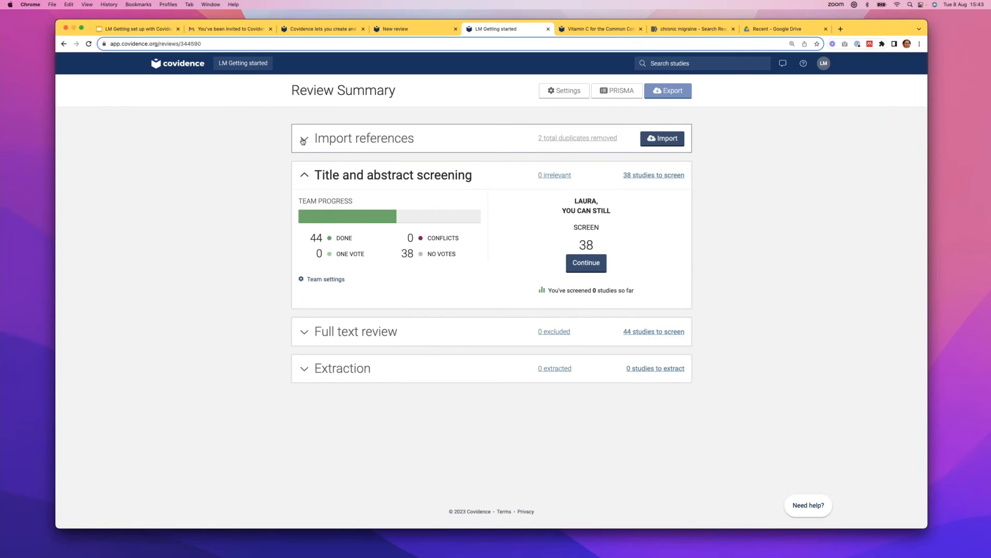
left_click(324, 211)
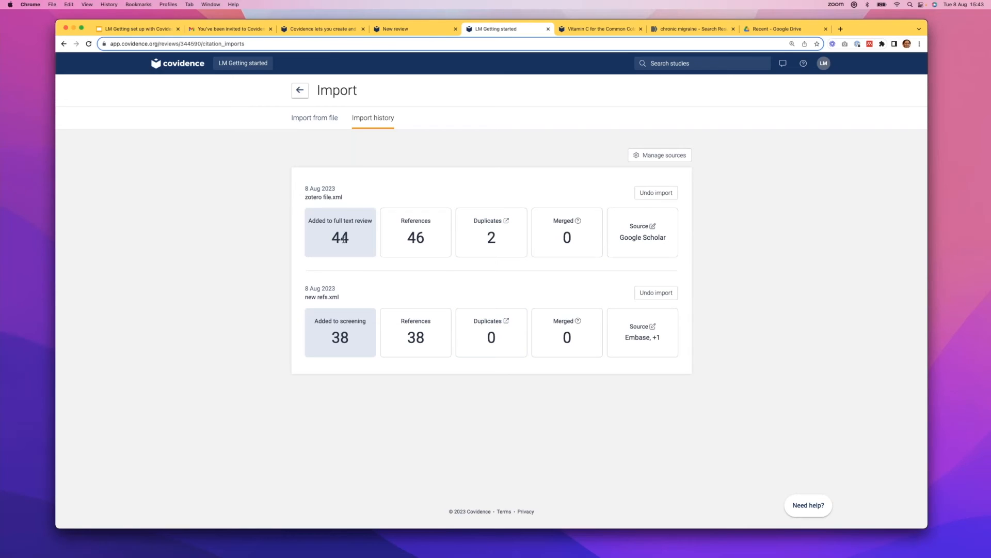
Examine the system-detected duplicates of the zotero file.xml import and return to the review summary.
left_click(488, 221)
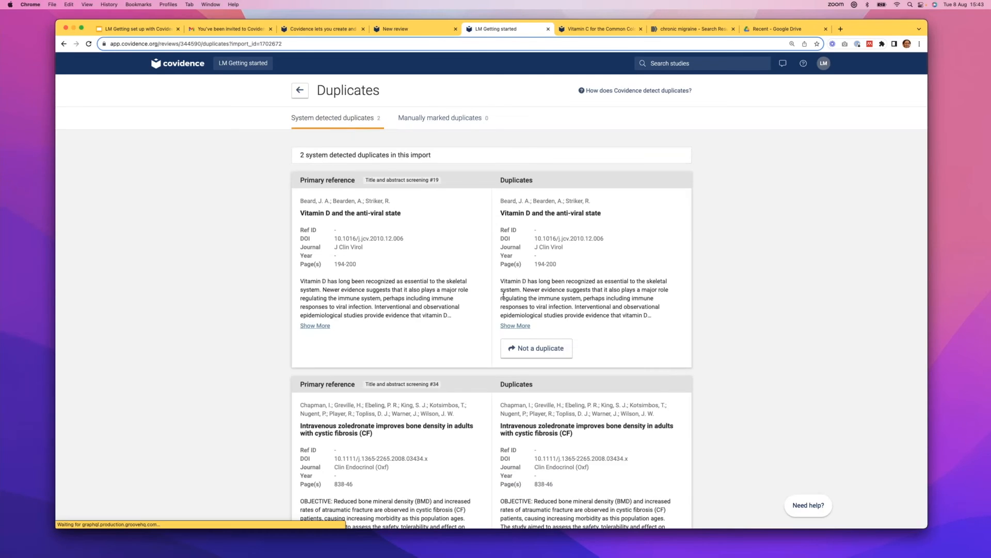
scroll(400, 321, "down", 1)
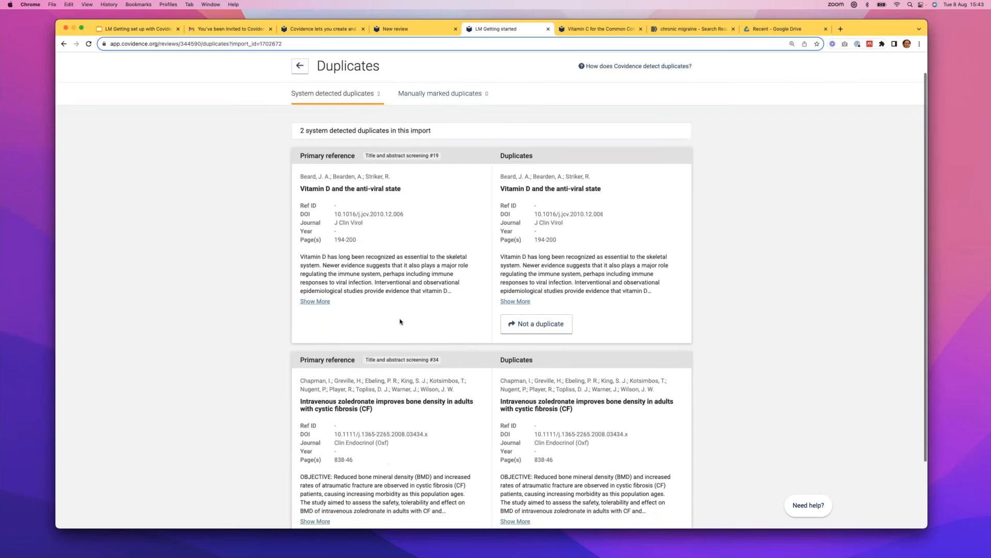
scroll(401, 321, "down", 3)
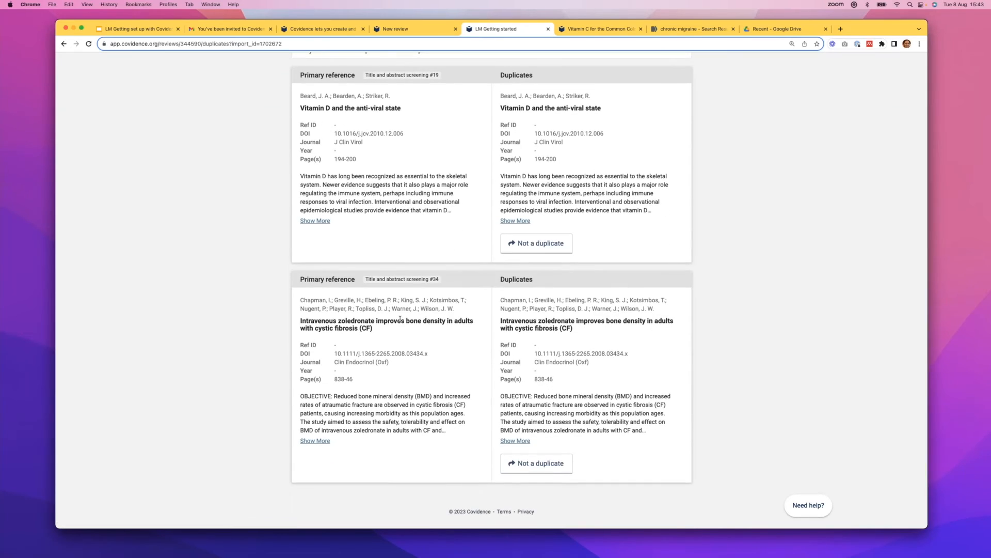
scroll(400, 318, "up", 4)
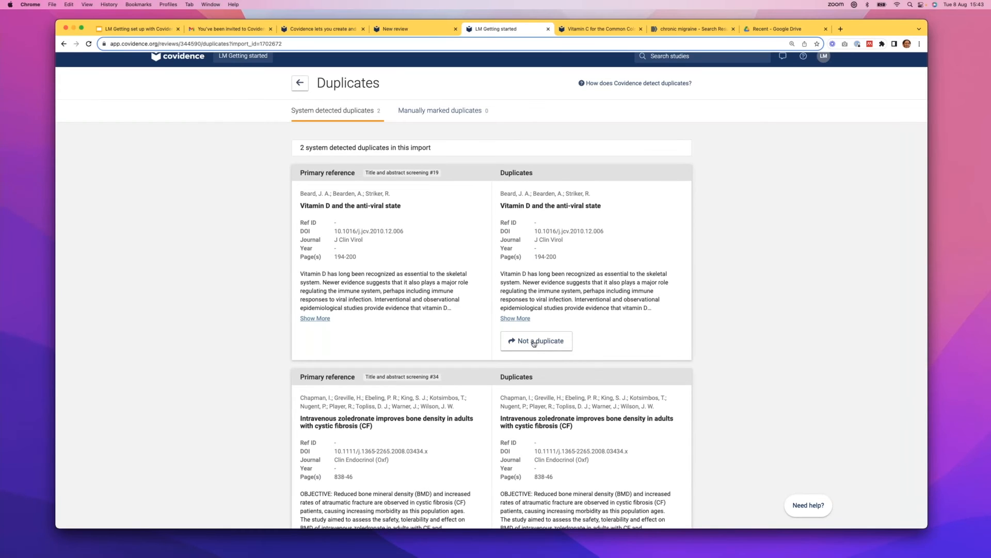
scroll(534, 343, "down", 4)
scroll(529, 360, "up", 5)
scroll(528, 360, "down", 1)
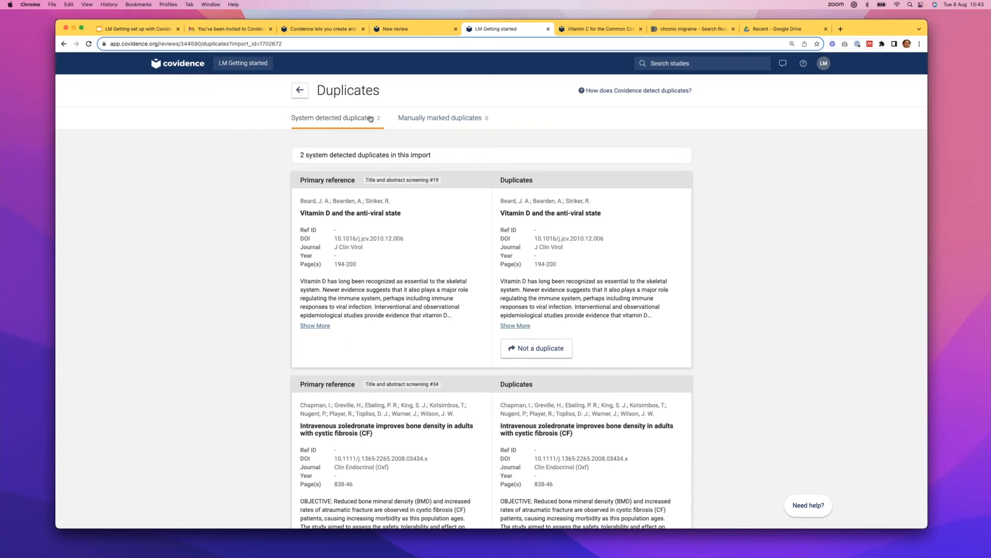
left_click(242, 66)
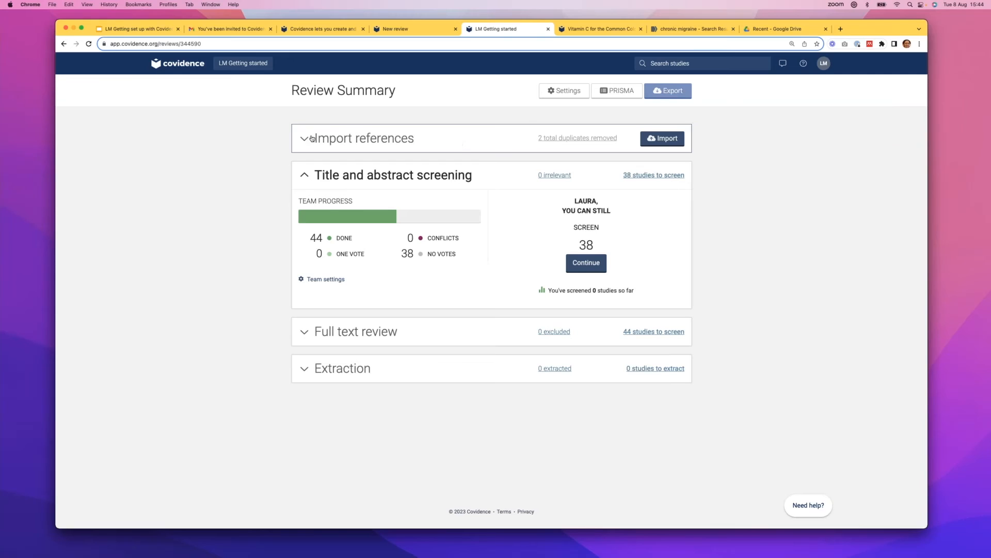
Switch to the PubMed search for chronic migraine and save all results on the page to a file in PubMed format.
left_click(686, 30)
scroll(778, 244, "down", 5)
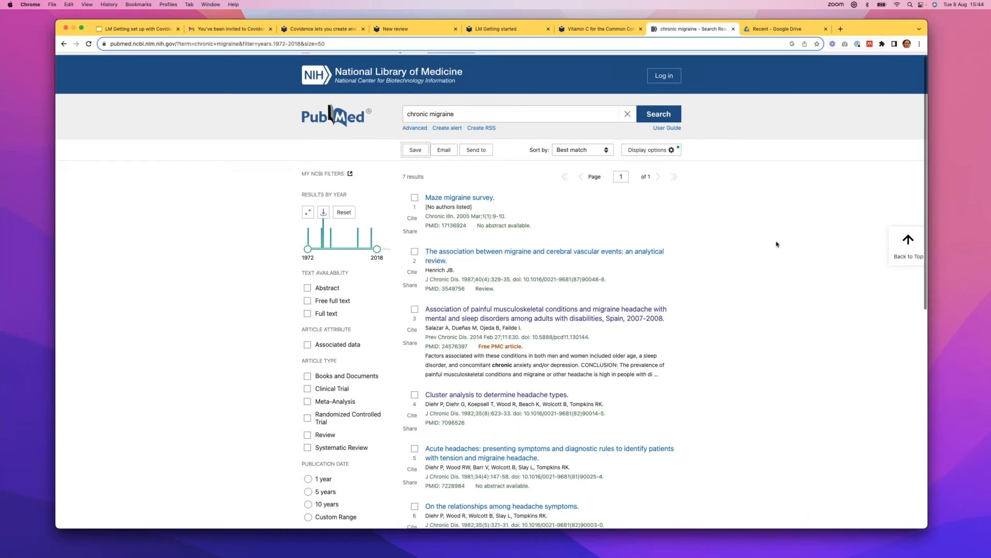
scroll(776, 243, "up", 5)
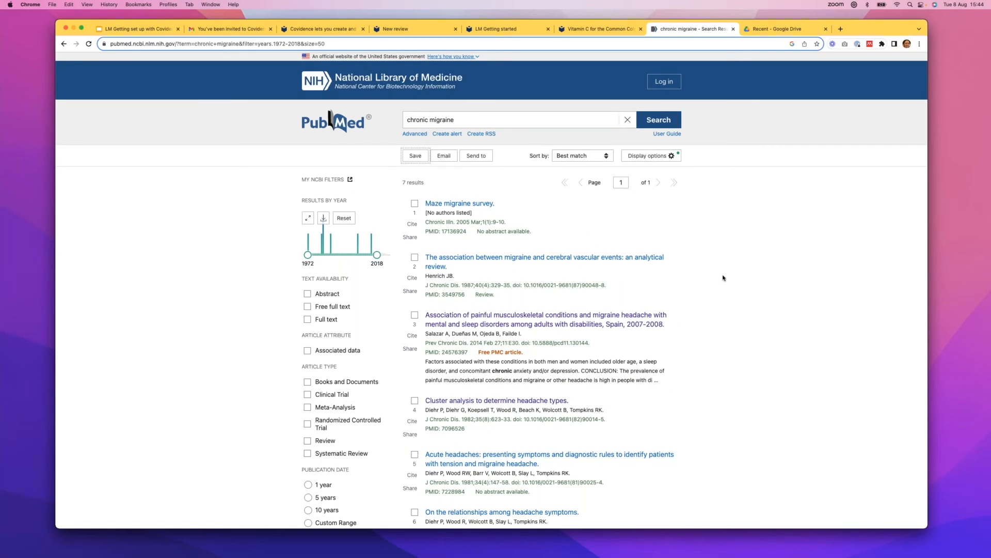
left_click(420, 157)
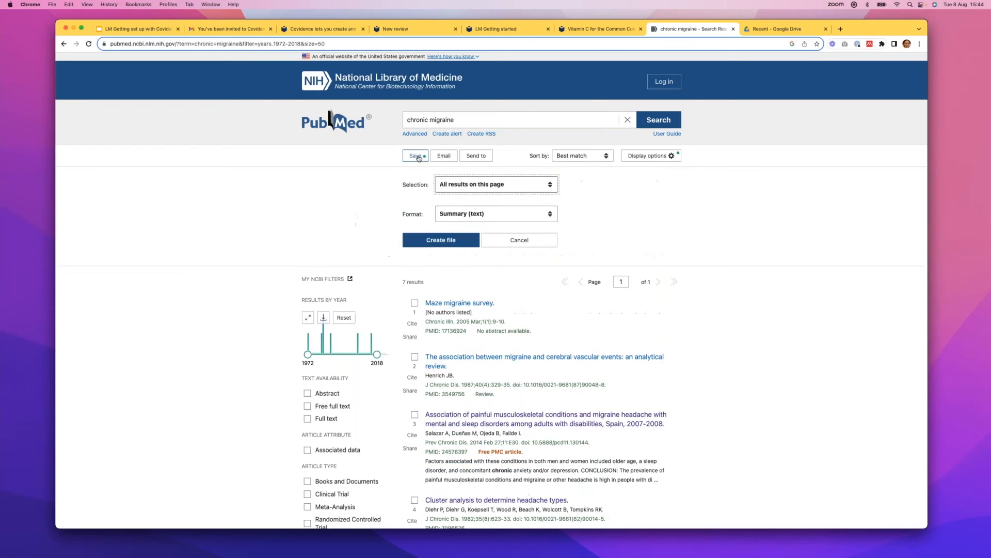
left_click(549, 240)
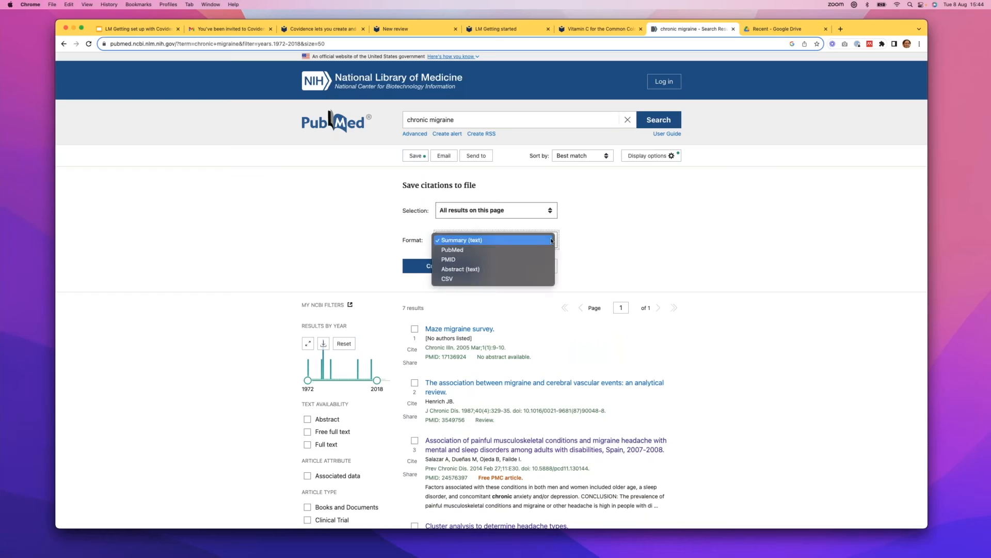
left_click(453, 250)
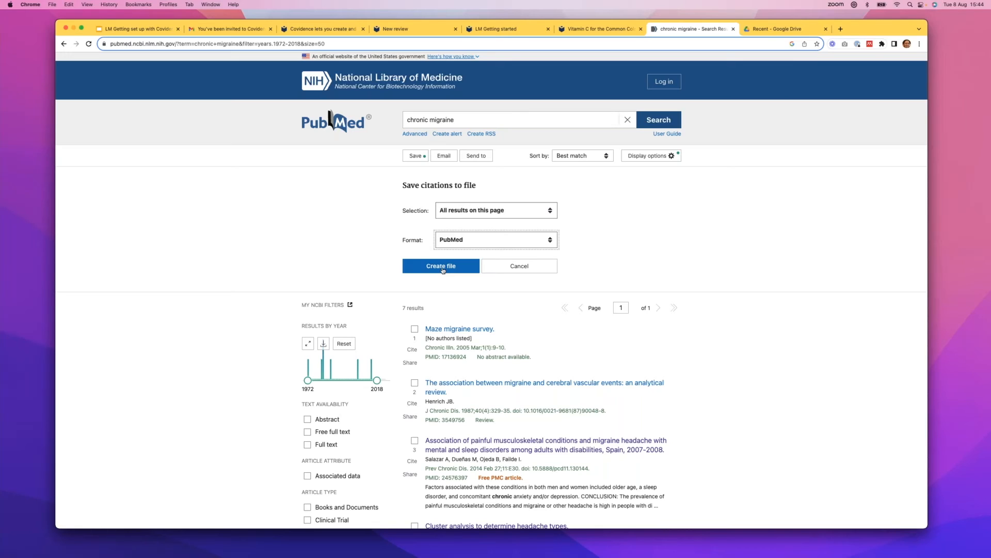
left_click(441, 266)
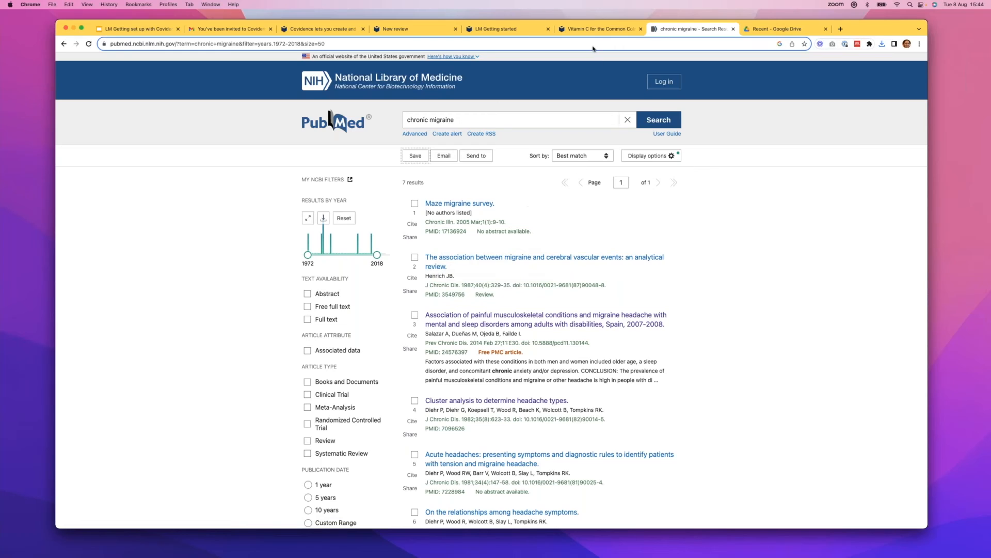
Switch back to the LM Getting started review and import pubmed-chronicmig-set (1).txt into Screen without a source.
left_click(499, 33)
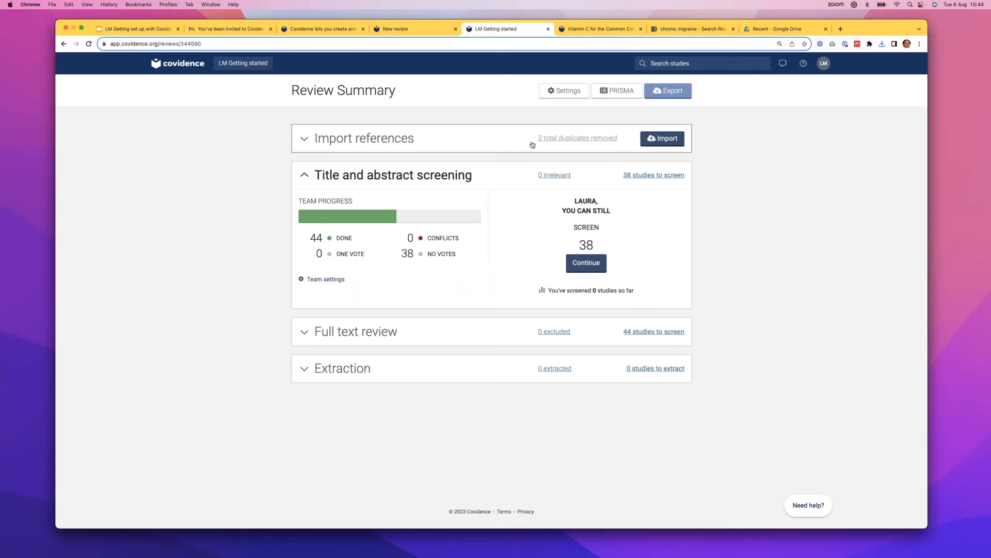
left_click(676, 140)
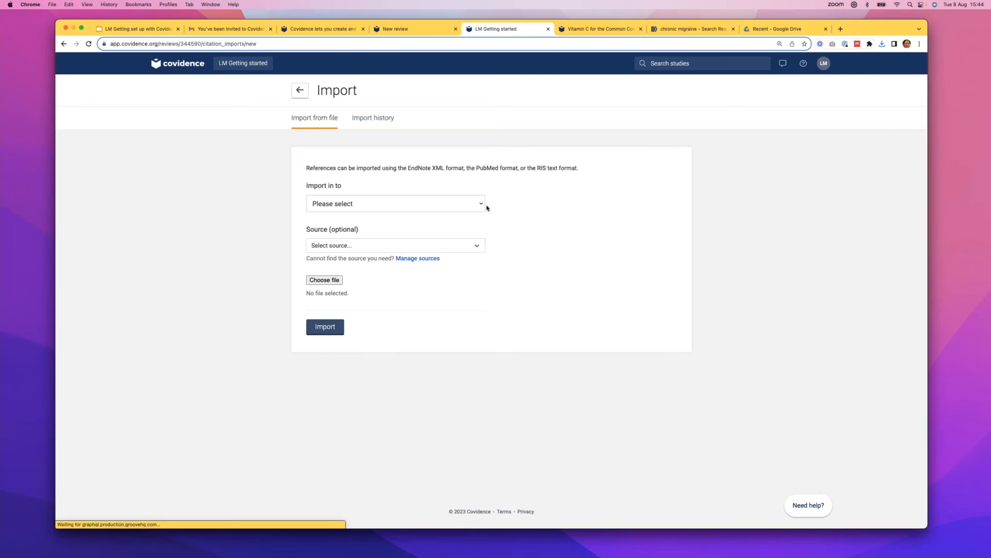
left_click(481, 203)
left_click(339, 212)
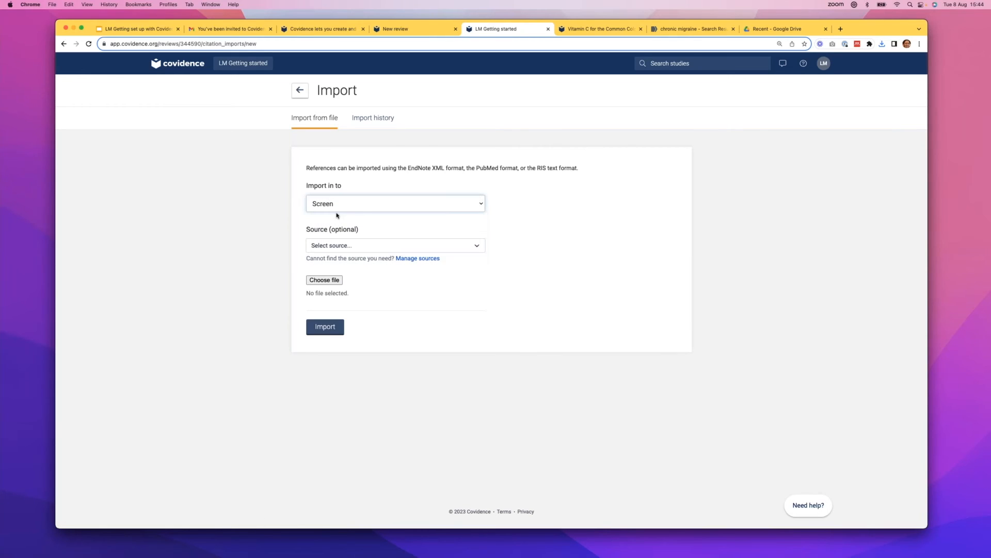
left_click(323, 281)
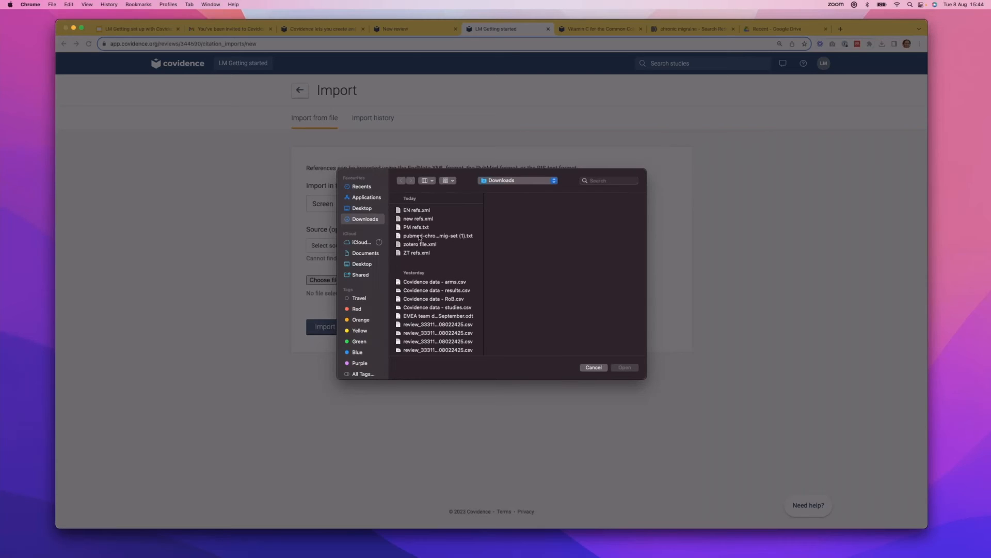
left_click(418, 237)
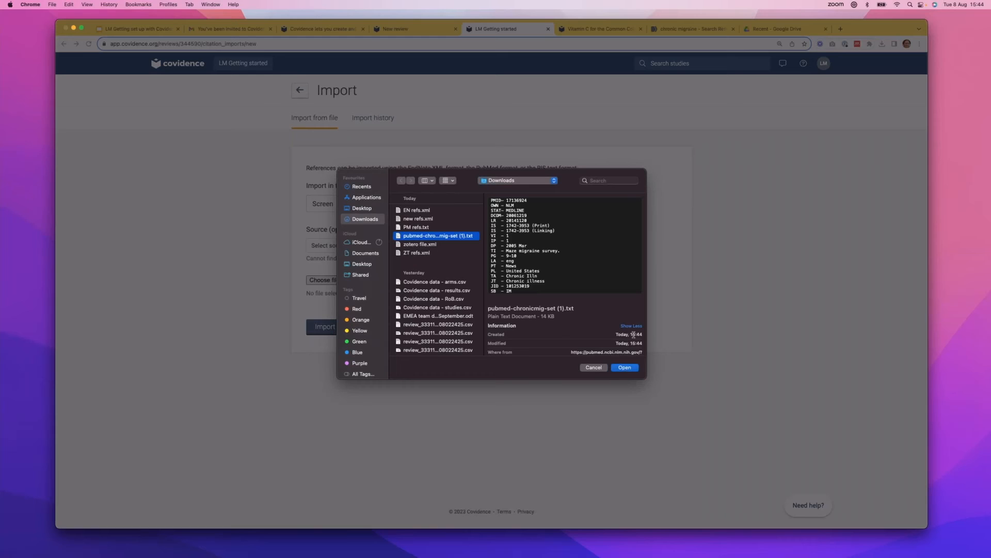
left_click(624, 367)
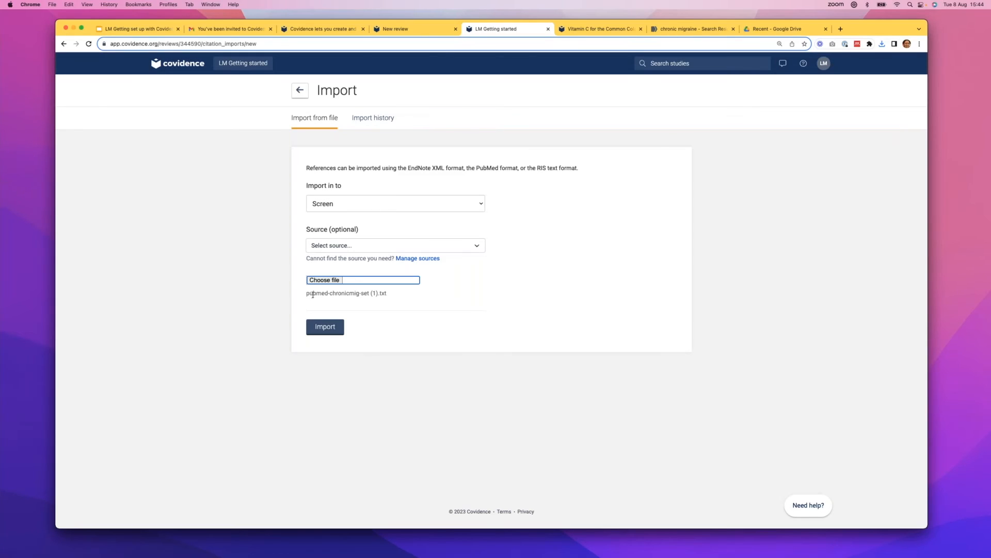
left_click(327, 328)
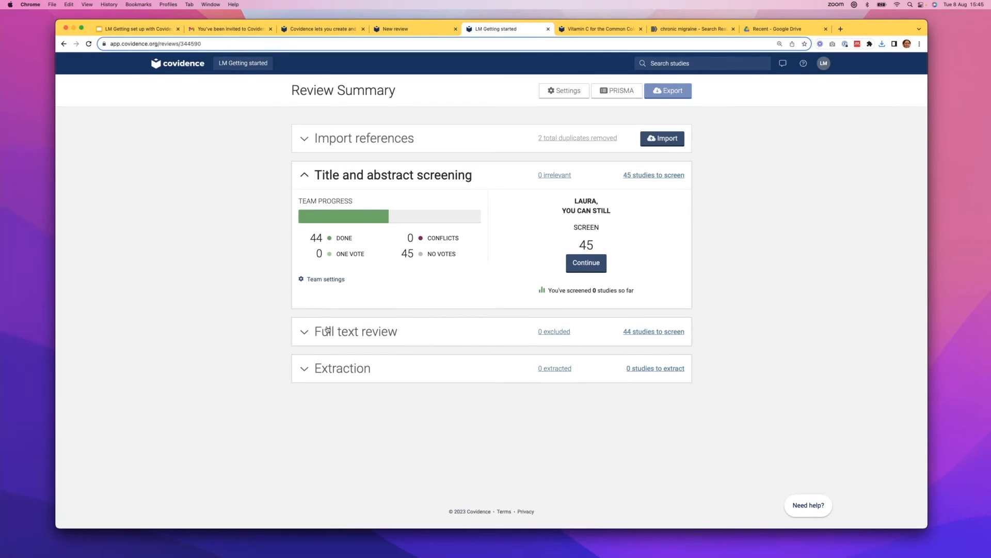
Open the review's import history and set the source of the pubmed-chronicmig-set (1).txt import to PubMed.
left_click(384, 139)
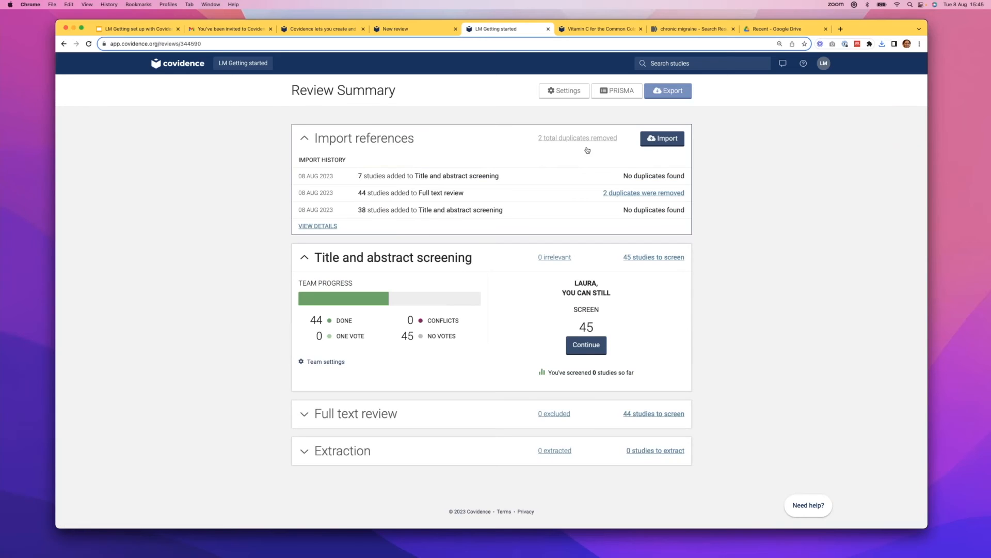
left_click(319, 229)
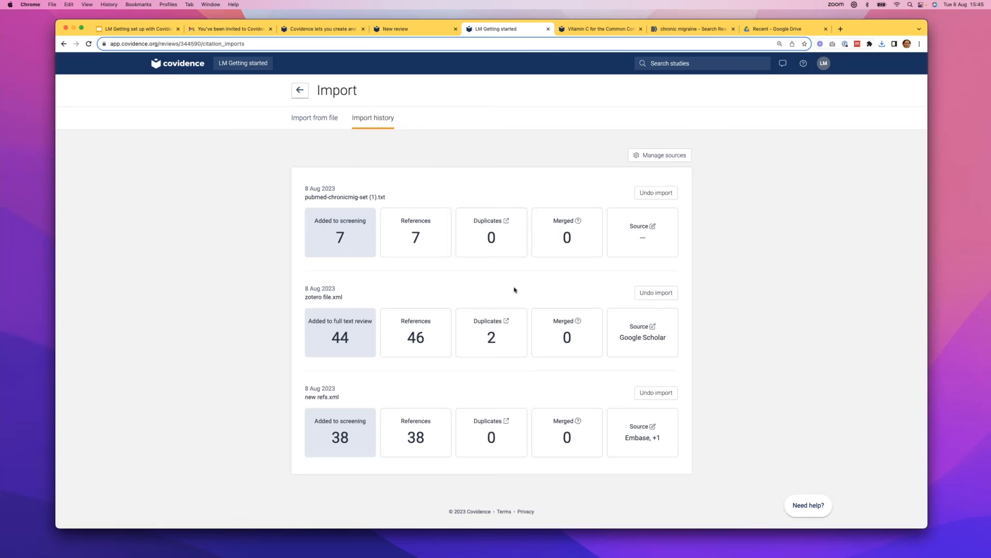
left_click(643, 226)
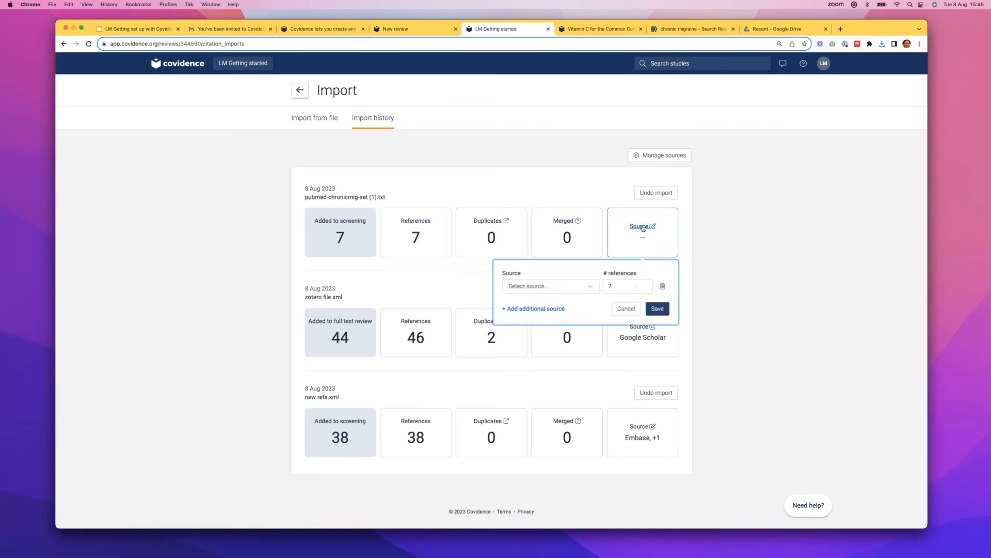
left_click(589, 288)
scroll(522, 400, "down", 3)
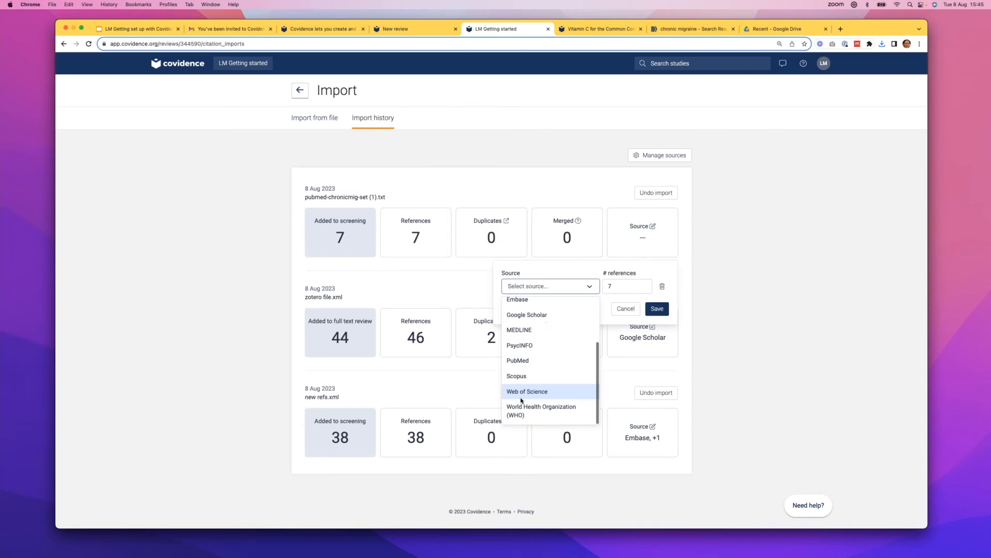
left_click(518, 361)
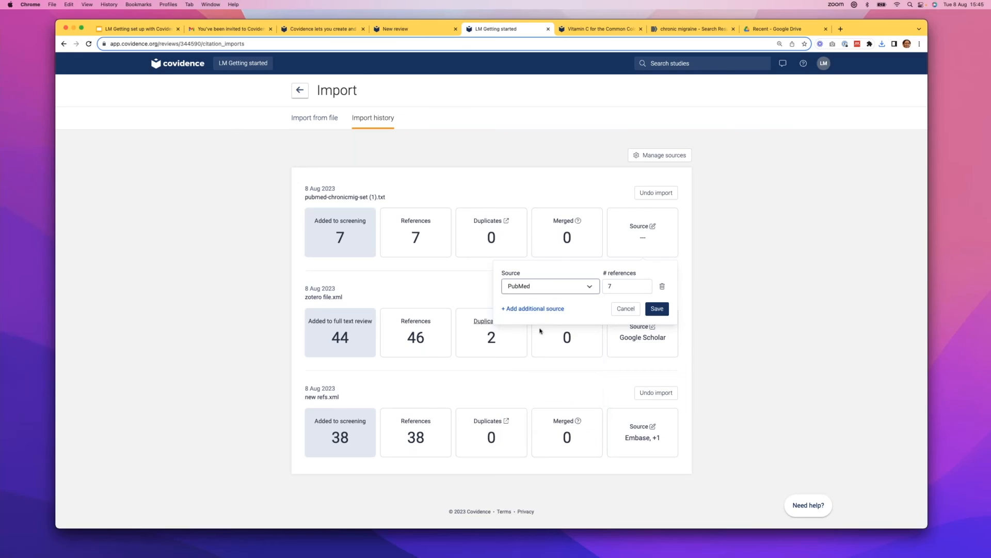
left_click(657, 310)
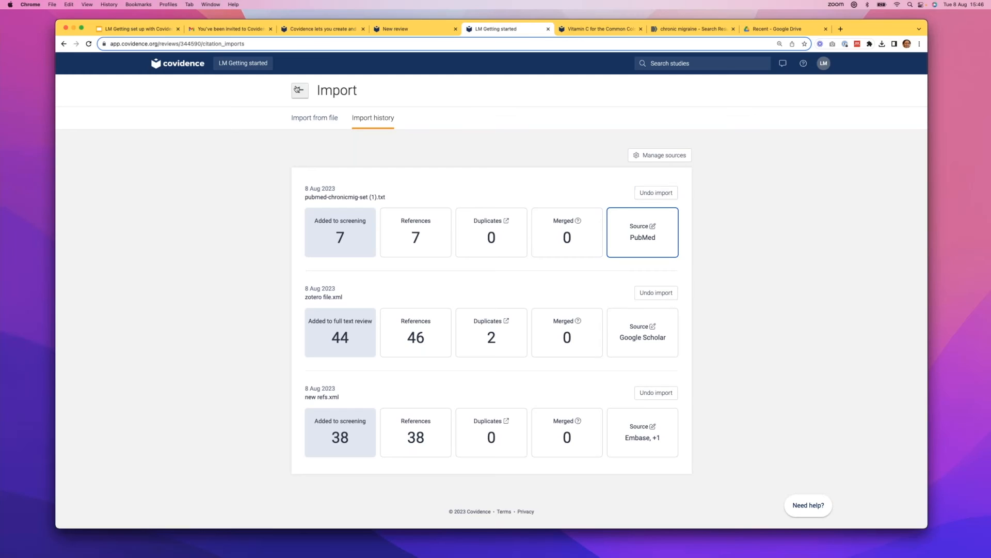
Open title and abstract screening from the review summary and look through the references to screen.
left_click(242, 66)
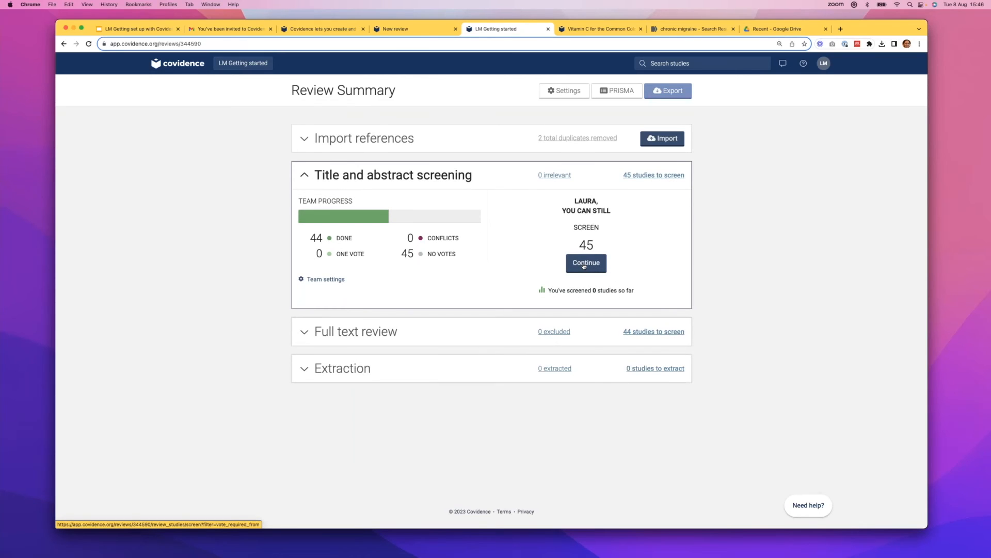
left_click(585, 264)
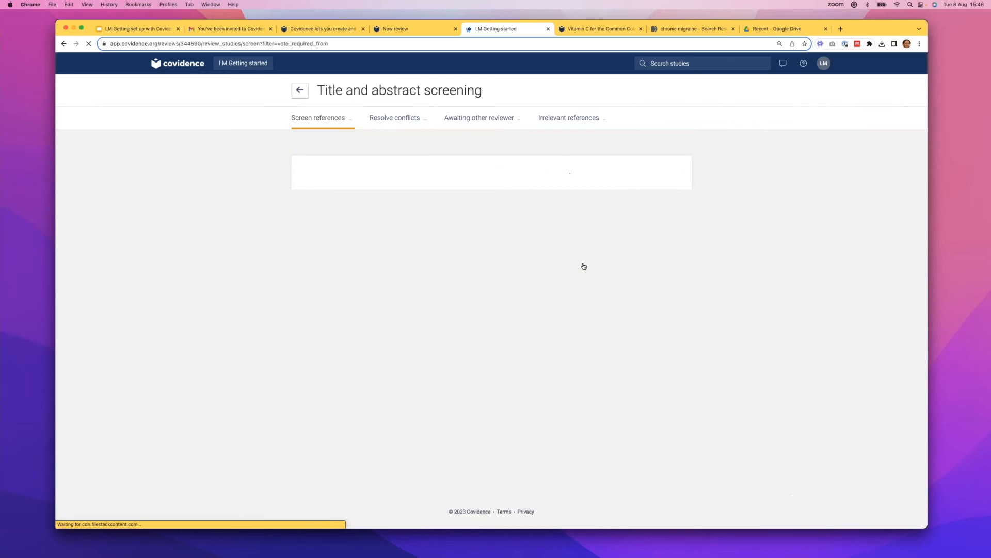
scroll(537, 282, "down", 10)
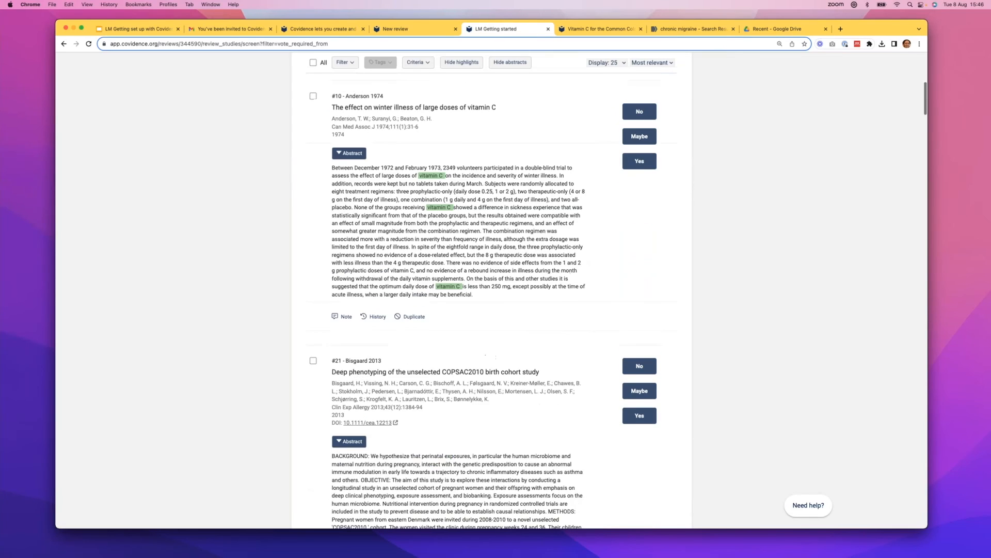
scroll(393, 170, "up", 10)
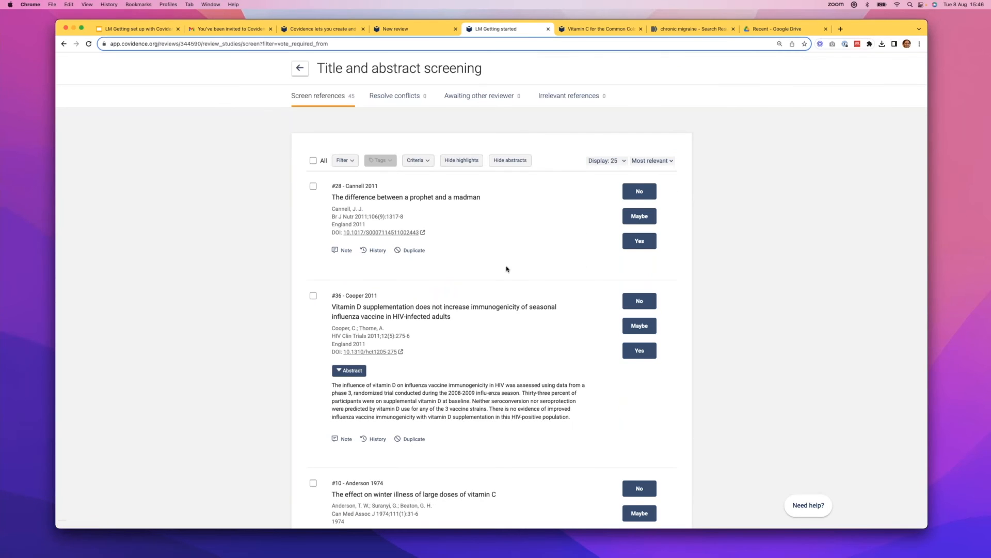
scroll(506, 268, "down", 3)
scroll(506, 268, "down", 5)
scroll(506, 269, "up", 5)
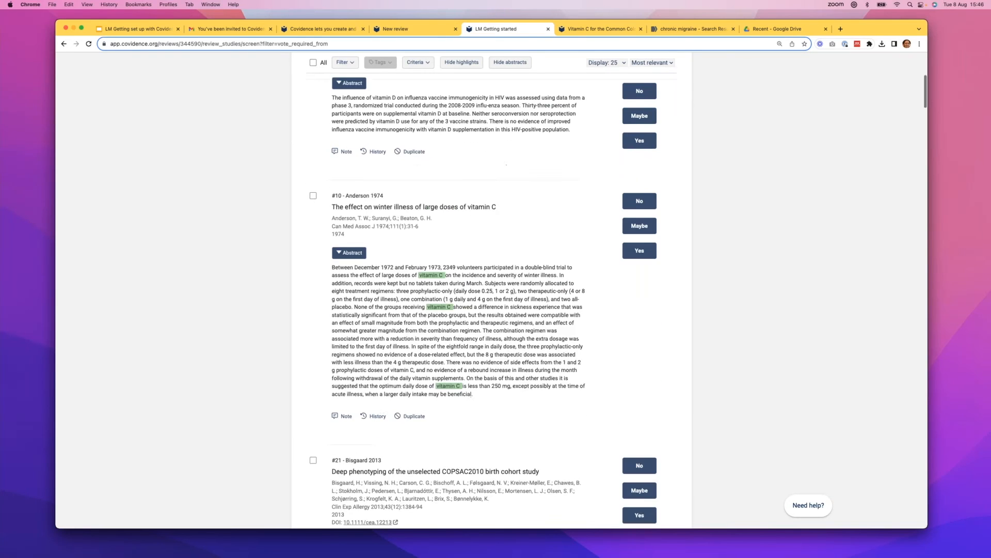
scroll(507, 269, "up", 5)
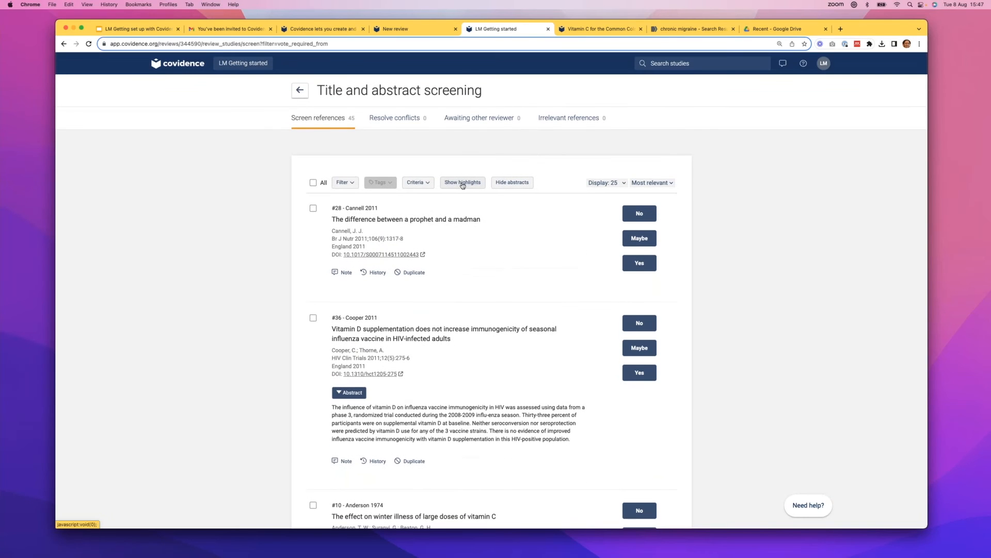
Hide the keyword highlights in title and abstract screening, then look over the eligibility criteria and collapse them.
left_click(463, 183)
left_click(416, 183)
scroll(463, 260, "down", 4)
scroll(461, 255, "up", 4)
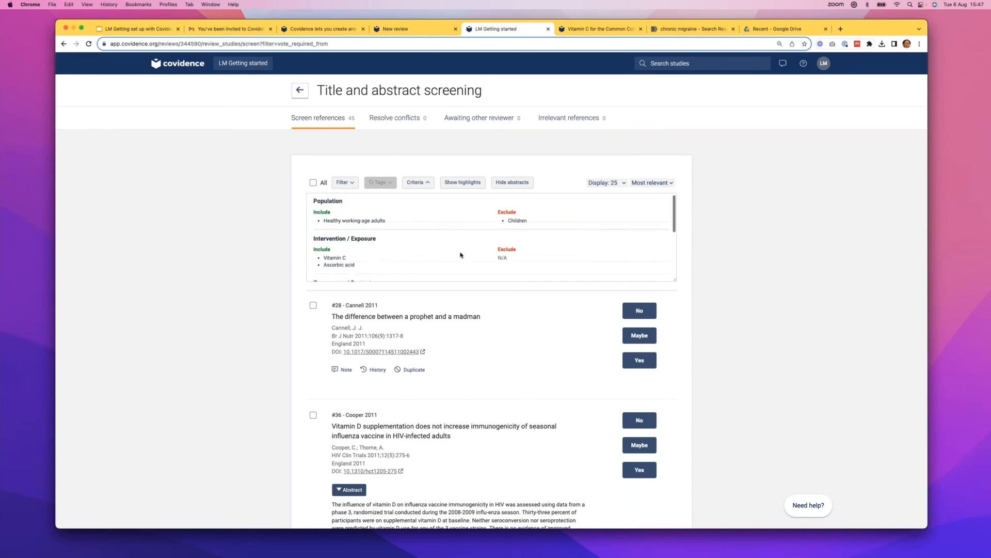
left_click(427, 184)
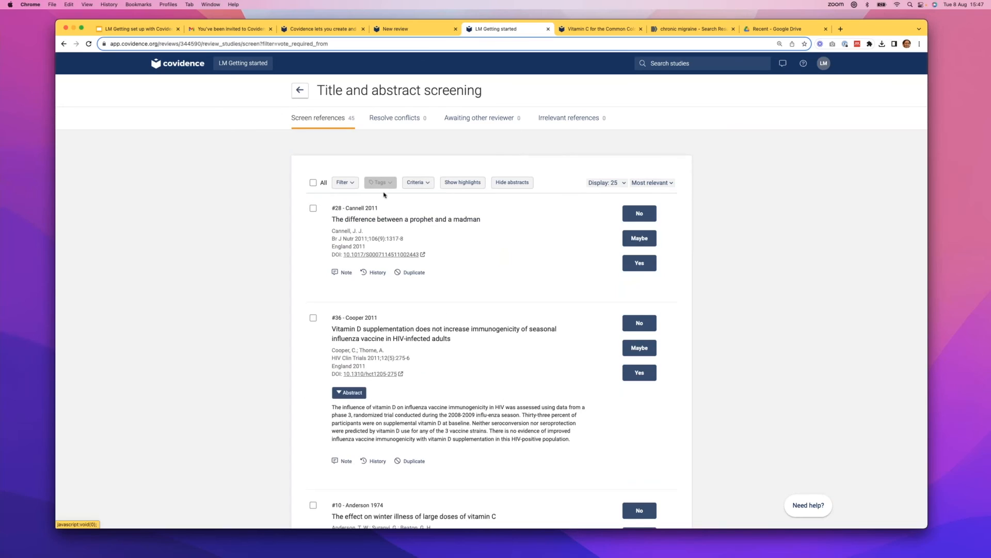
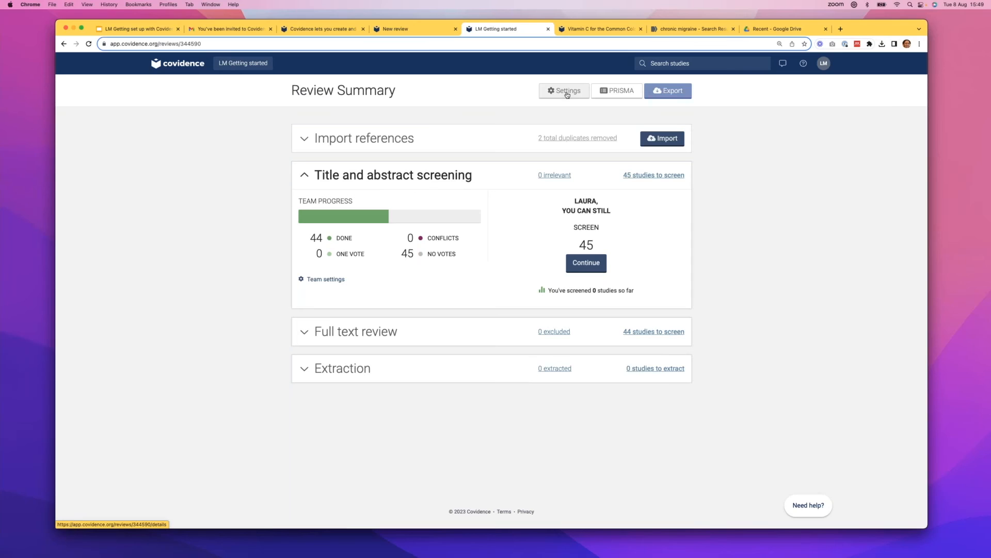
Open the highlights manager in the review's eligibility criteria settings and add migraine as an inclusion keyword.
left_click(567, 93)
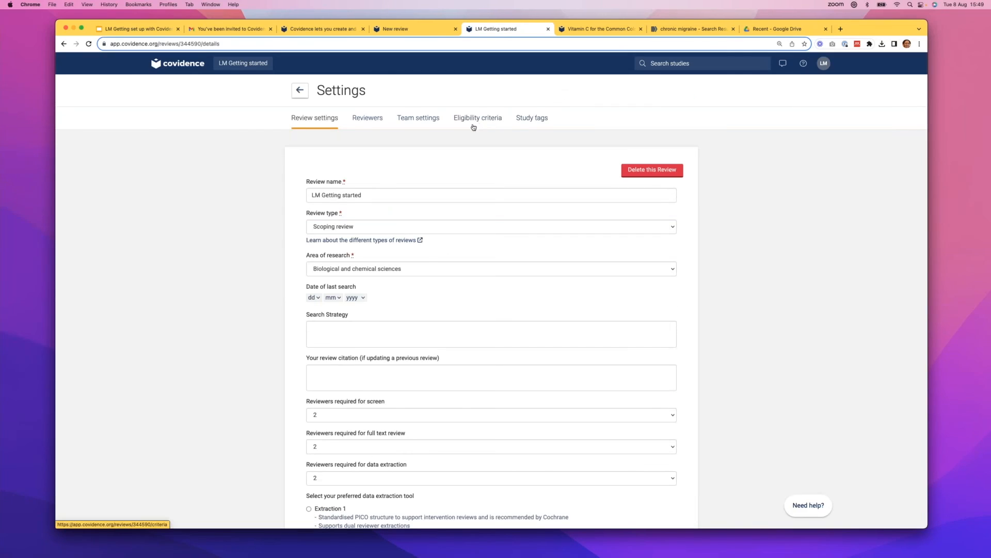
left_click(480, 121)
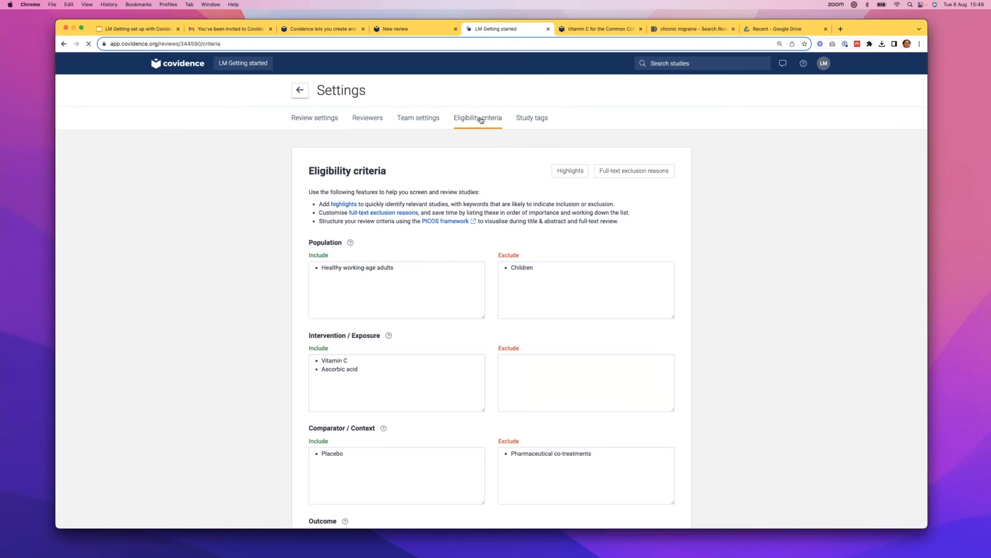
left_click(580, 172)
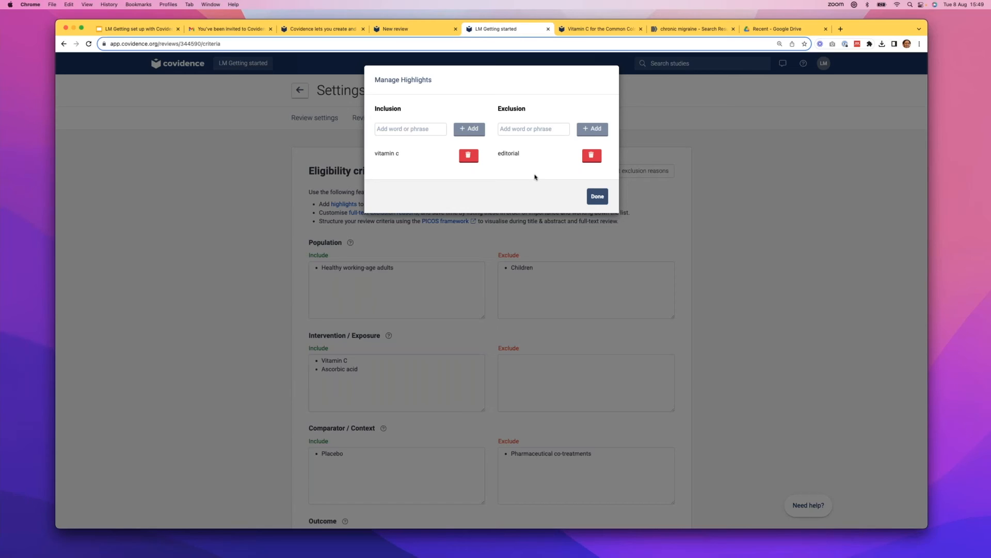
scroll(413, 170, "down", 1)
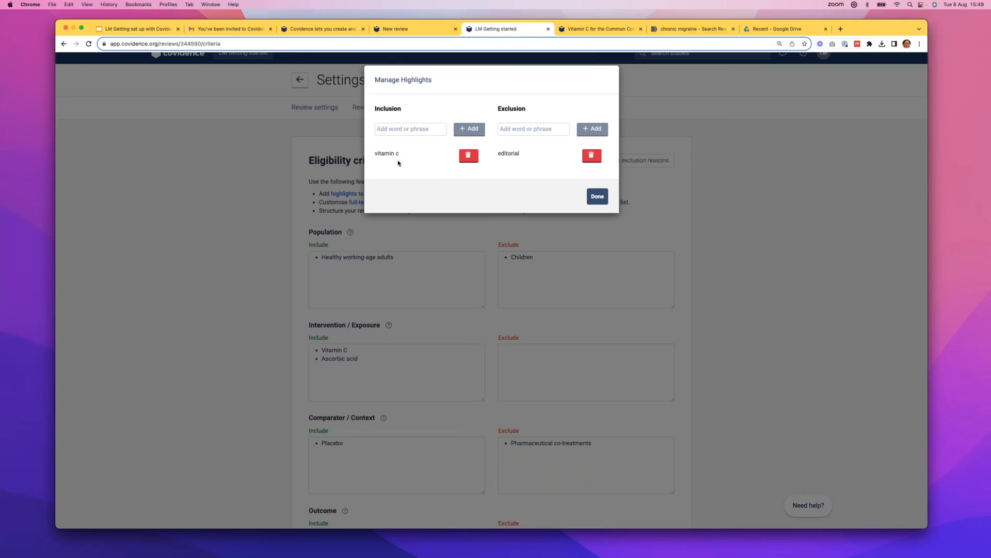
left_click(391, 129)
type("migraine")
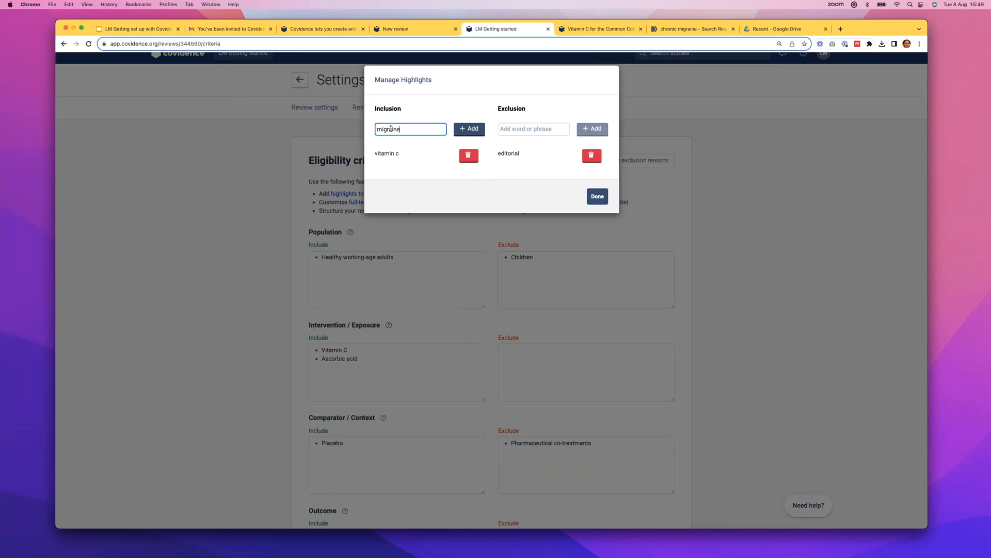
left_click(460, 133)
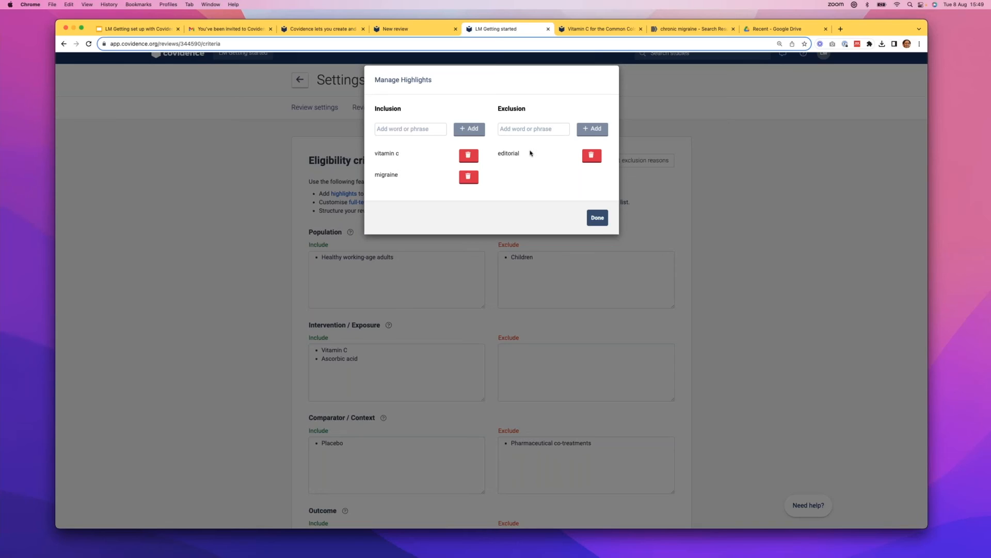
Add headache as an exclusion highlight keyword and finish managing the highlights.
left_click(514, 131)
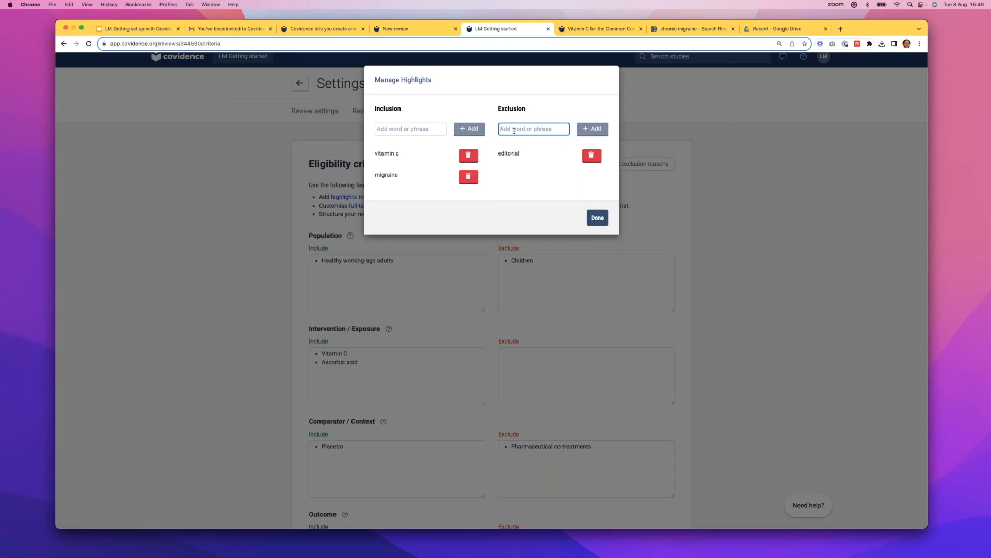
type("headache")
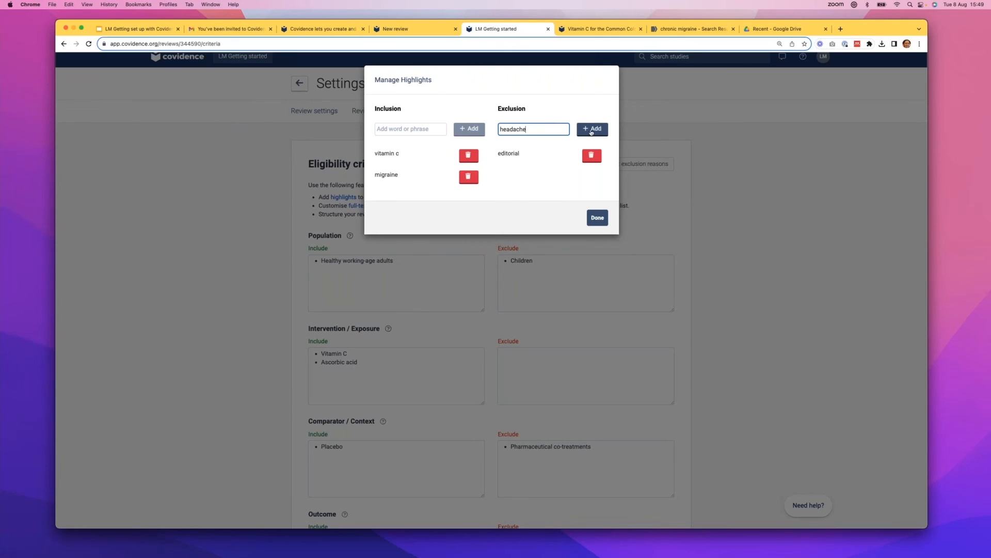
left_click(592, 129)
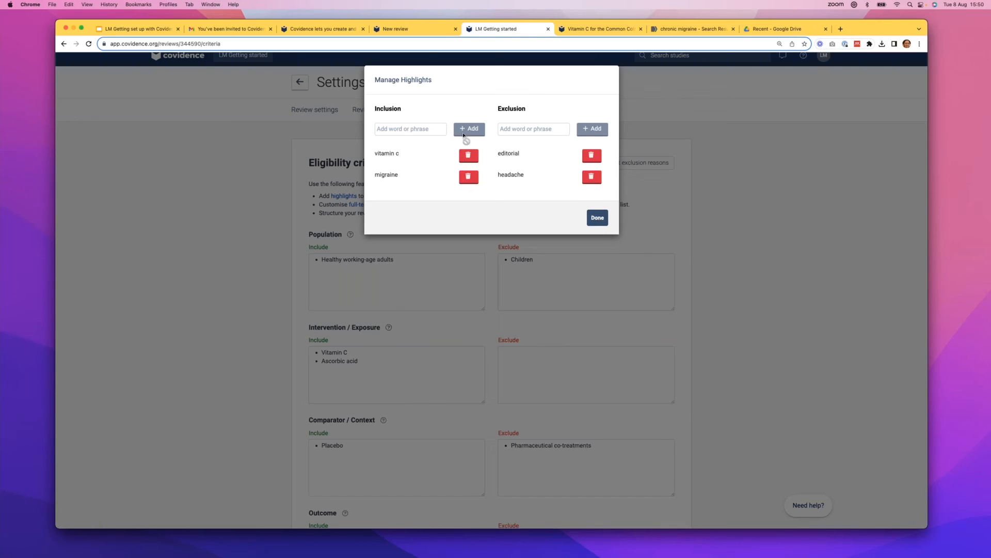
left_click(599, 218)
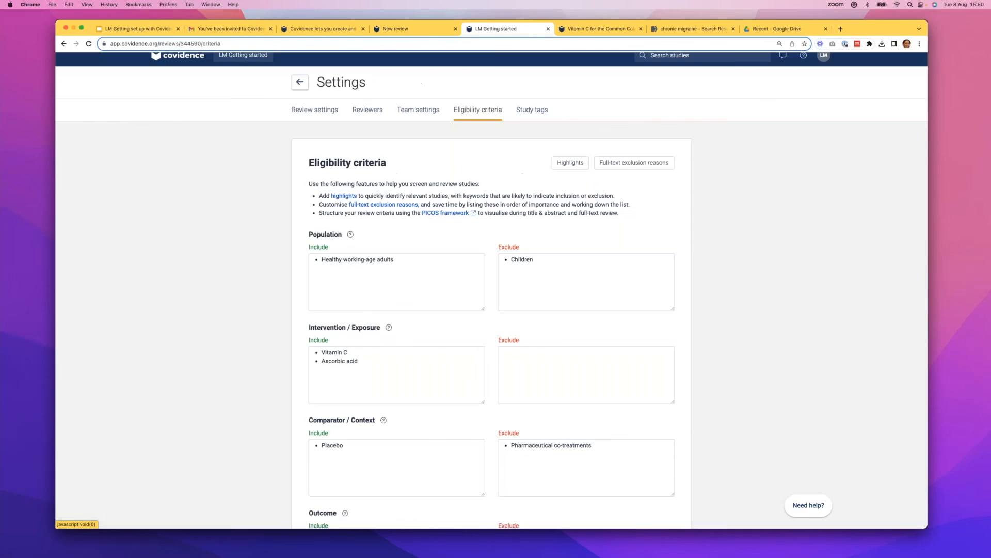
Return to the review summary, continue title and abstract screening and turn the keyword highlights on.
scroll(231, 83, "up", 1)
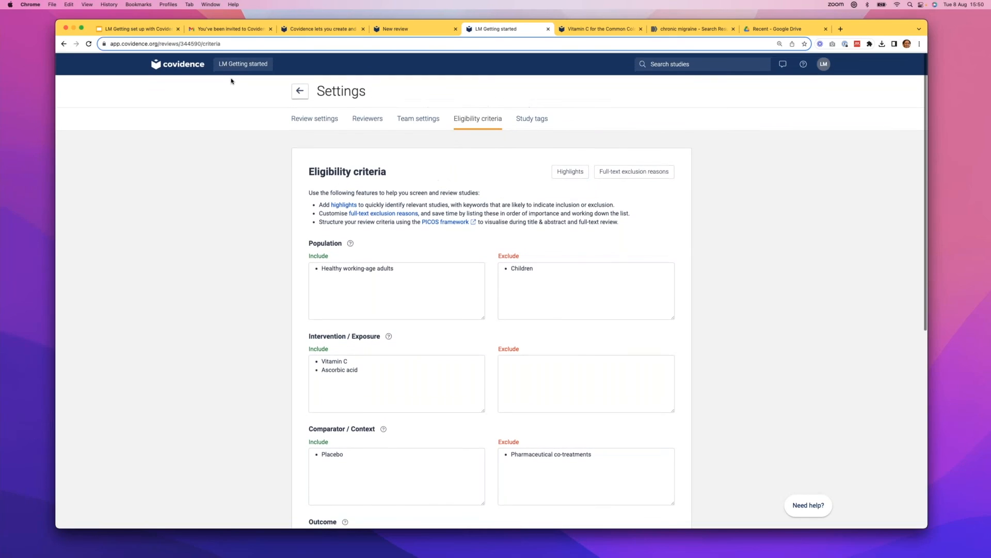
left_click(235, 64)
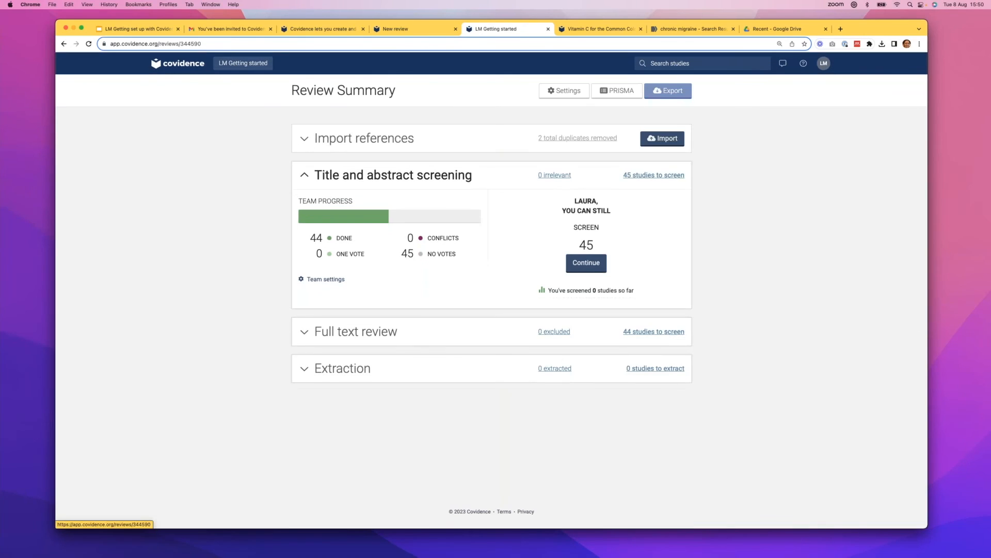
left_click(582, 266)
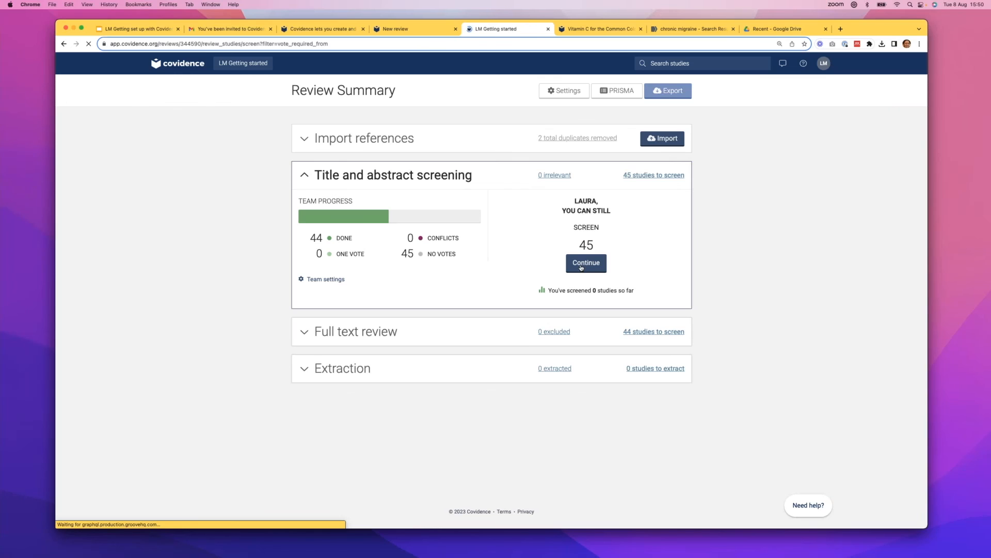
scroll(555, 271, "down", 2)
scroll(555, 271, "up", 2)
left_click(461, 180)
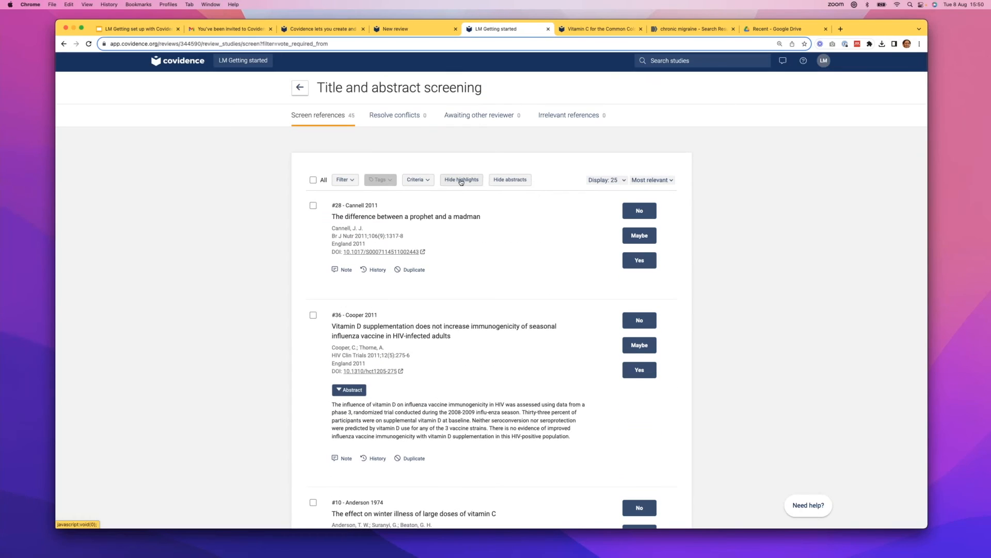
Look through the references to screen for highlighted inclusion keywords such as vitamin C.
scroll(495, 253, "down", 5)
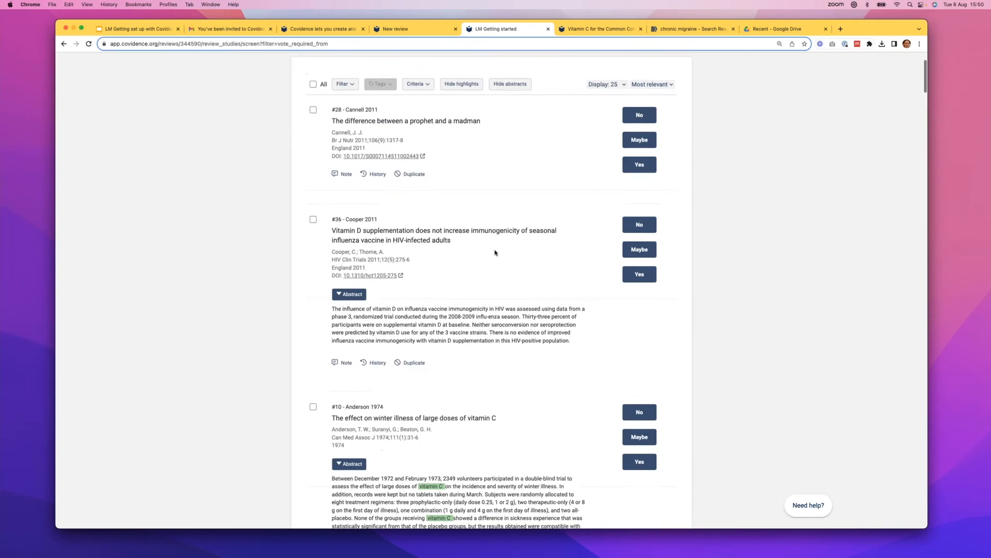
scroll(491, 290, "down", 2)
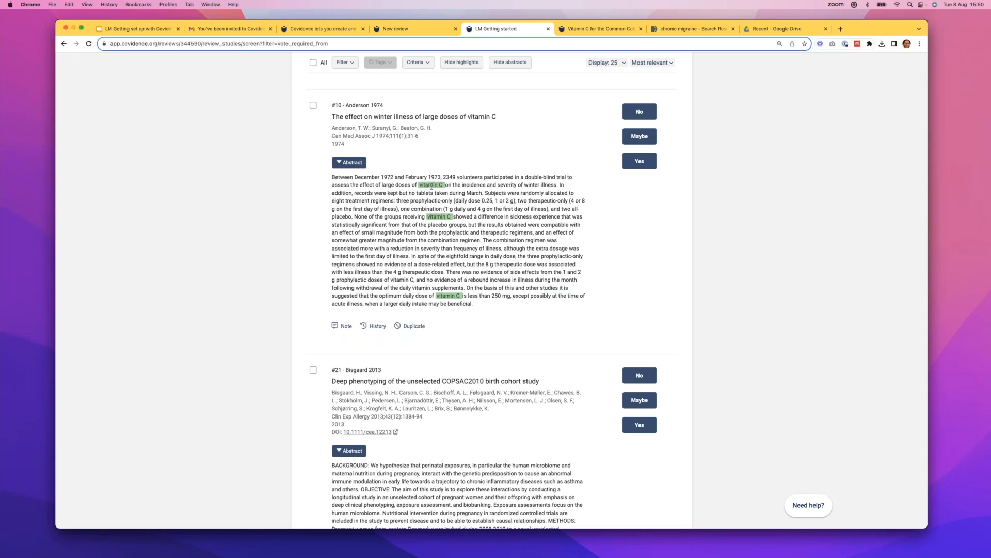
scroll(450, 246, "down", 5)
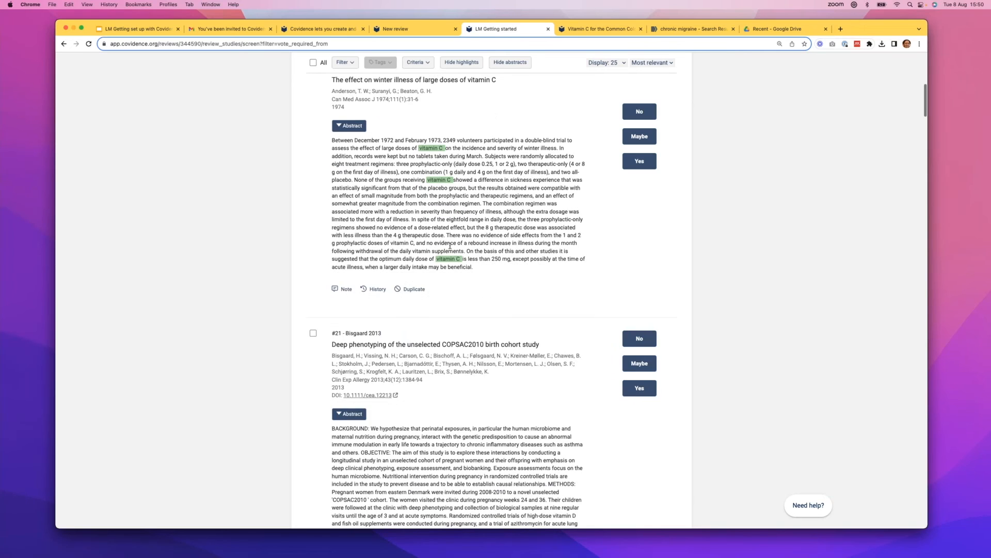
scroll(483, 299, "up", 4)
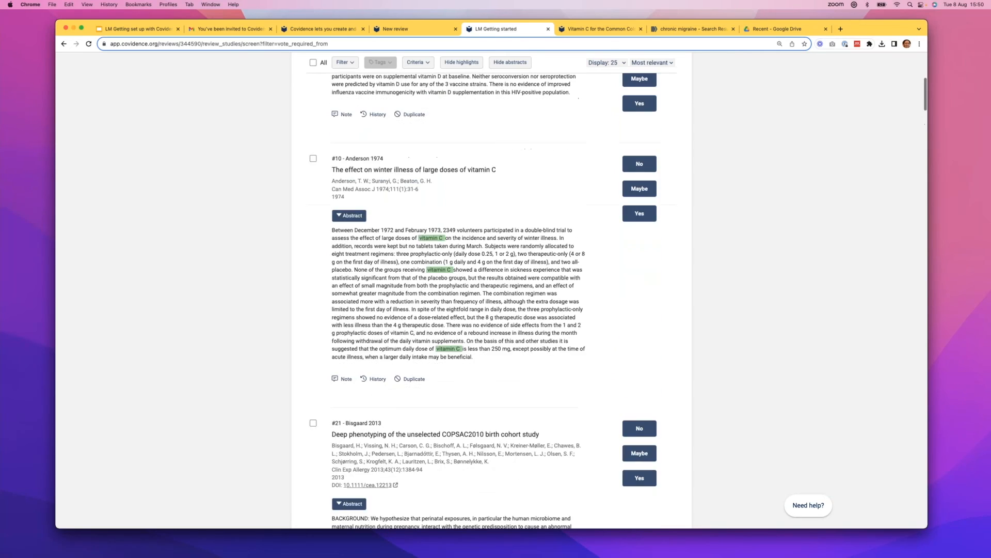
scroll(484, 299, "down", 8)
scroll(483, 300, "down", 15)
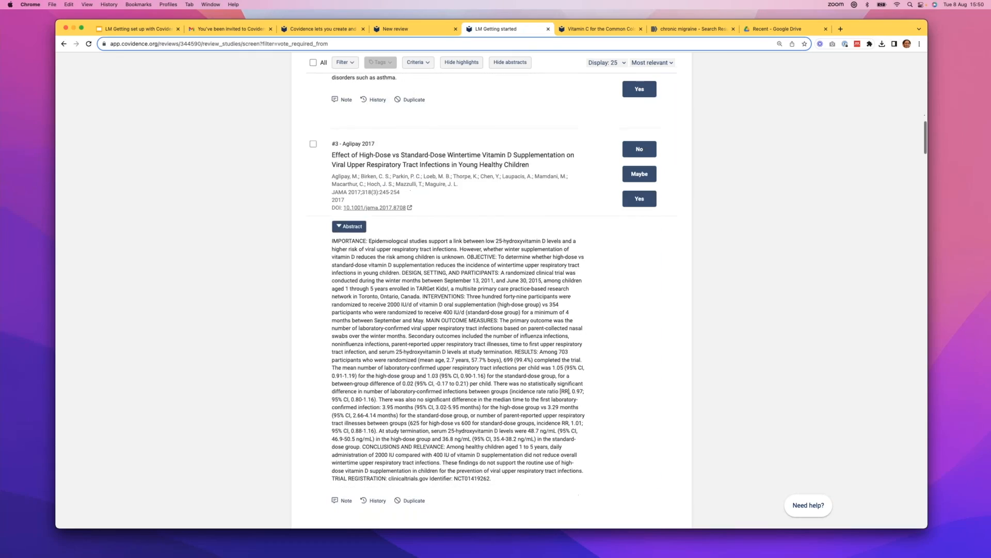
scroll(484, 299, "down", 16)
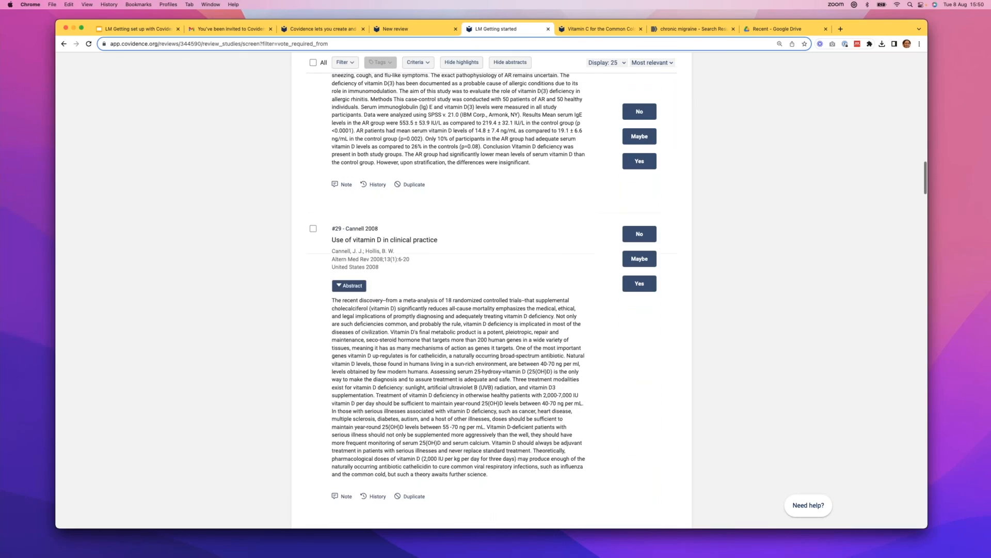
scroll(484, 300, "down", 15)
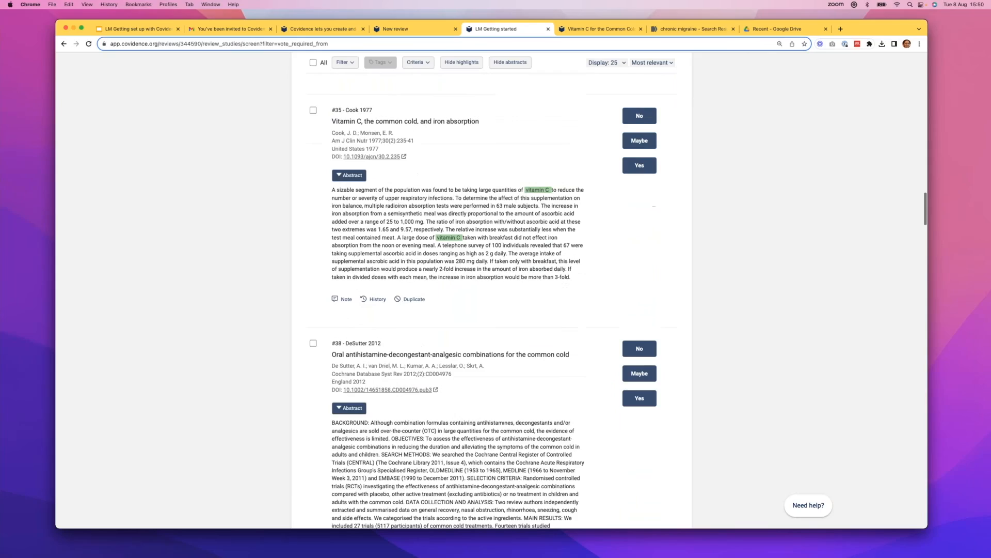
Vote on "Vitamin C, the common cold, and iron absorption" and "Vitamin C and the common cold: a double-blind trial".
scroll(483, 299, "down", 18)
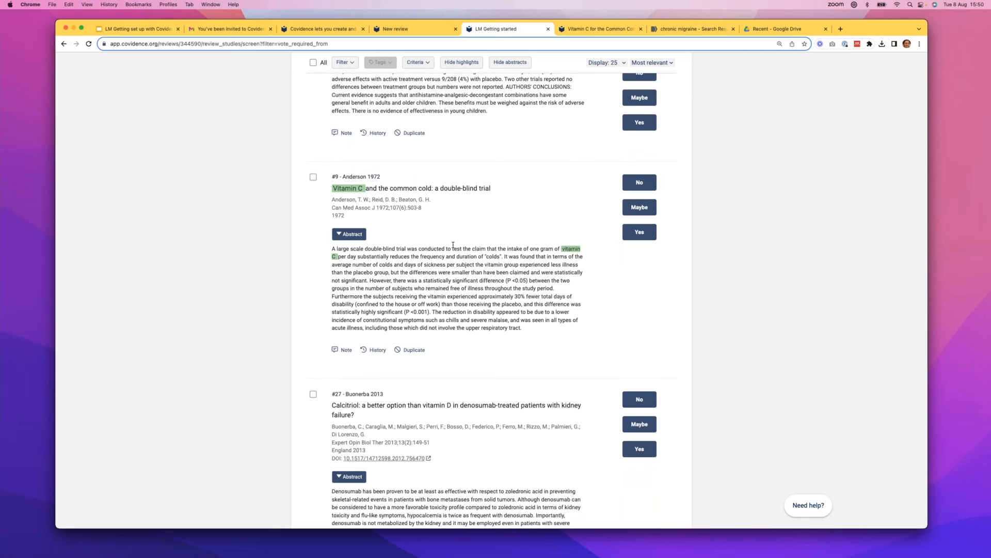
scroll(453, 246, "down", 20)
scroll(484, 299, "down", 14)
left_click(638, 179)
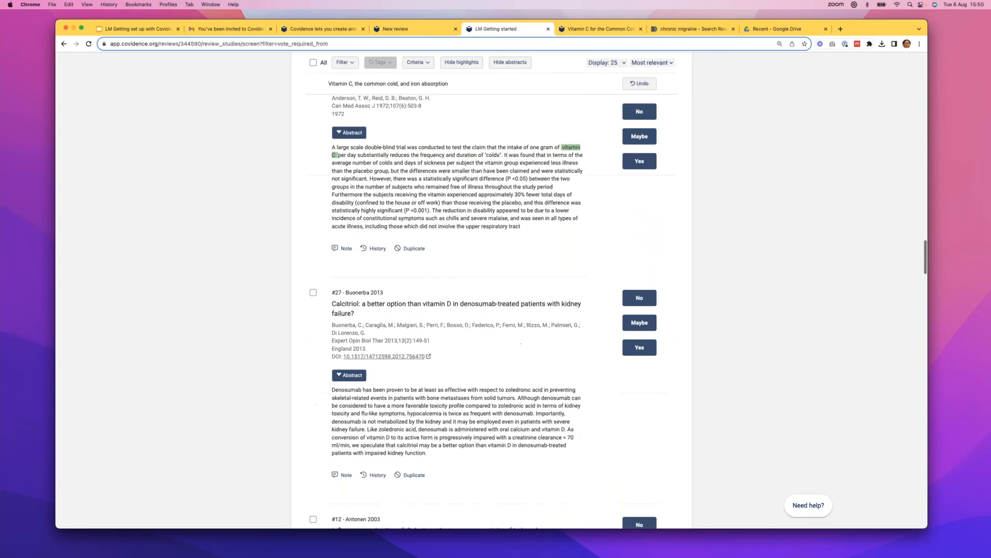
left_click(639, 192)
Examine the headache and migraine highlights in the remaining references and return to the start of the list.
scroll(519, 294, "down", 10)
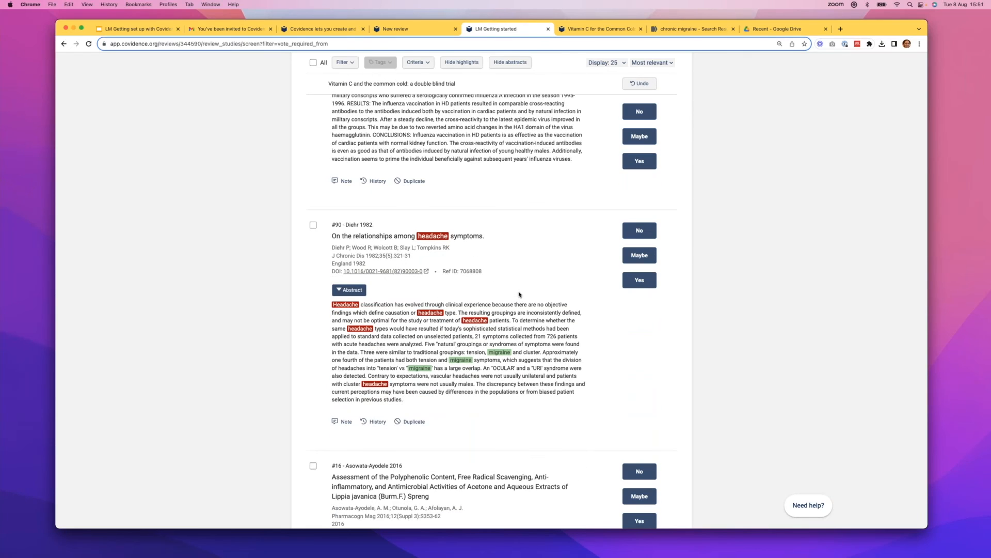
scroll(519, 294, "down", 3)
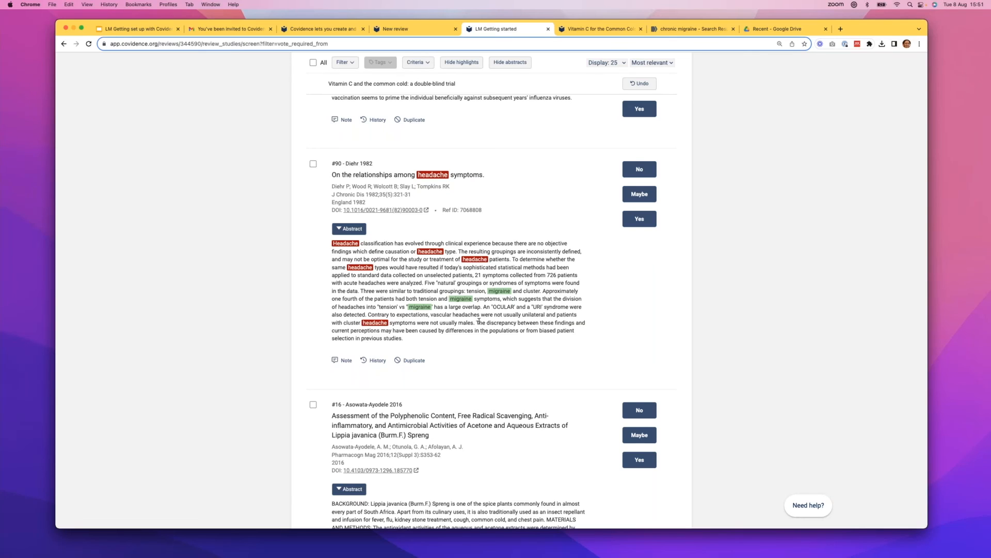
scroll(465, 310, "up", 1)
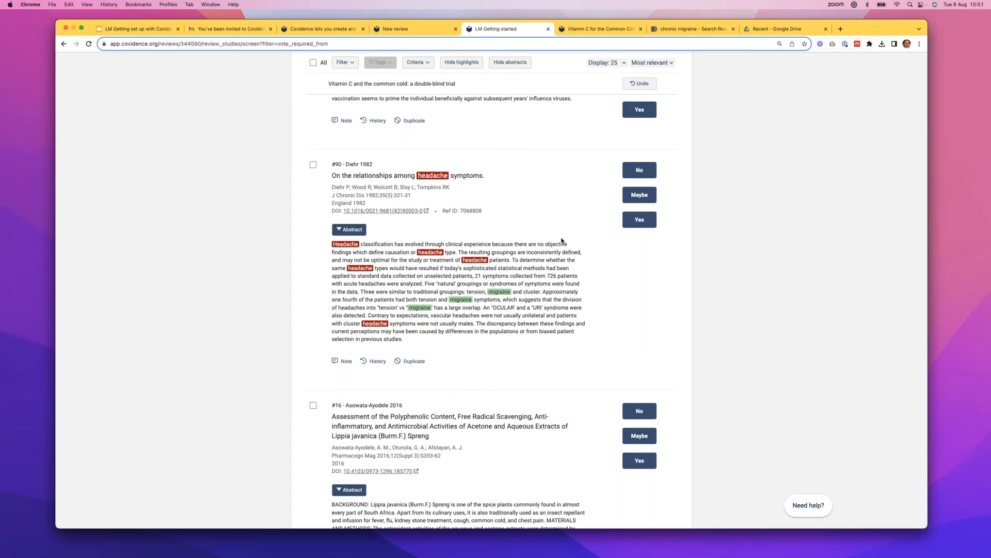
scroll(560, 249, "down", 10)
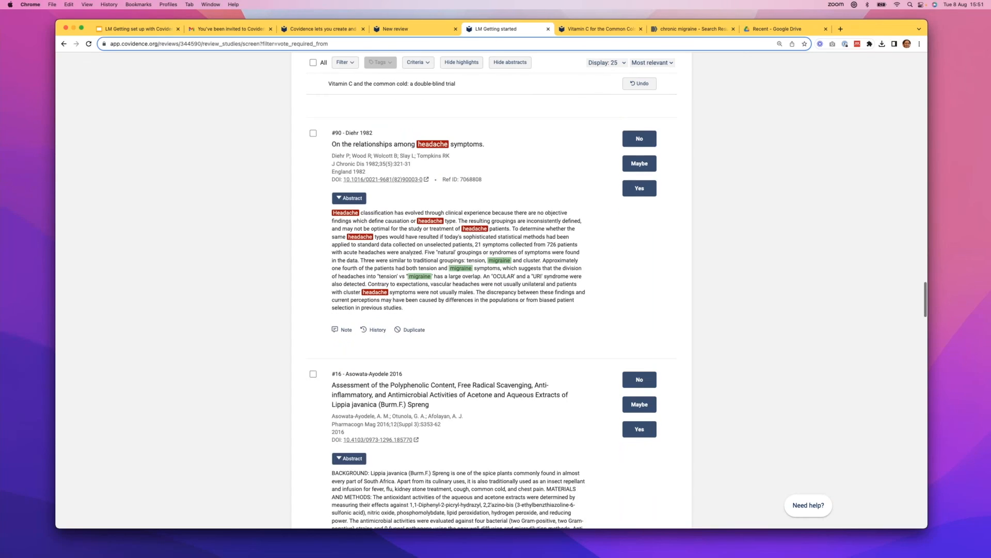
scroll(491, 310, "down", 4)
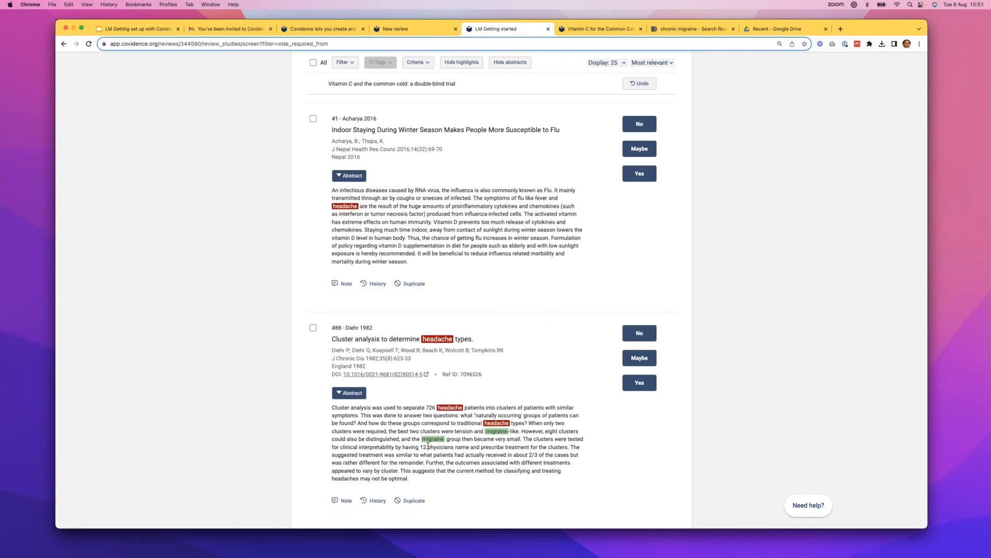
scroll(490, 310, "down", 15)
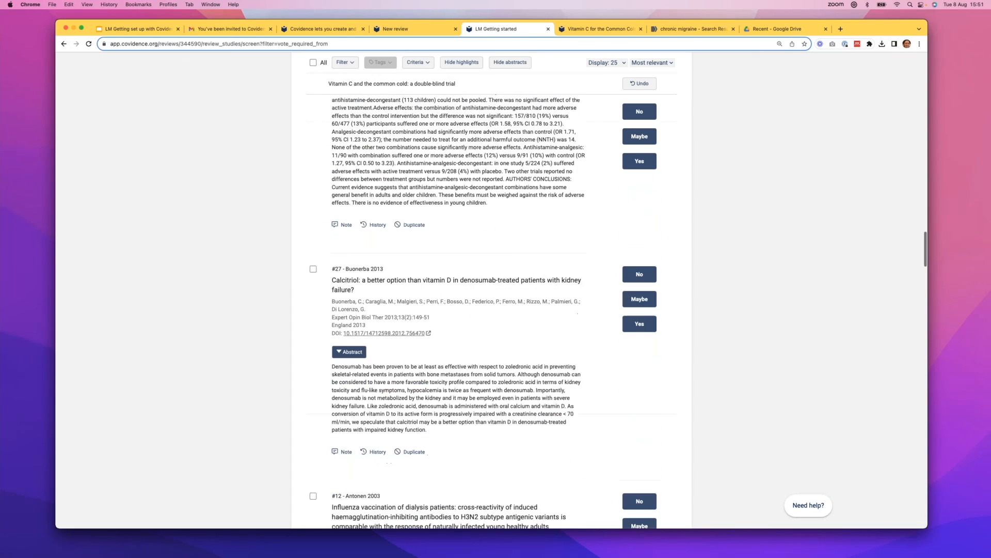
scroll(491, 309, "up", 15)
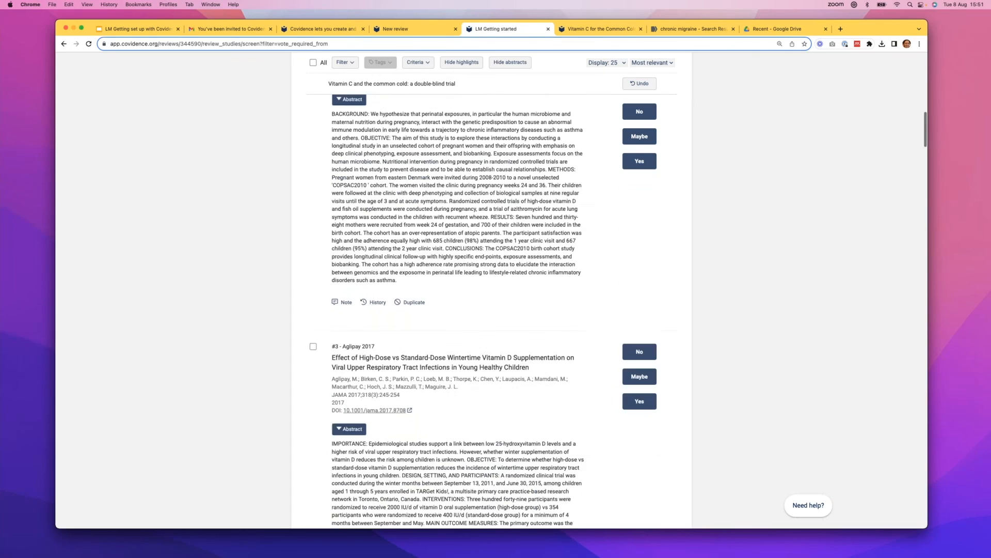
scroll(491, 310, "up", 5)
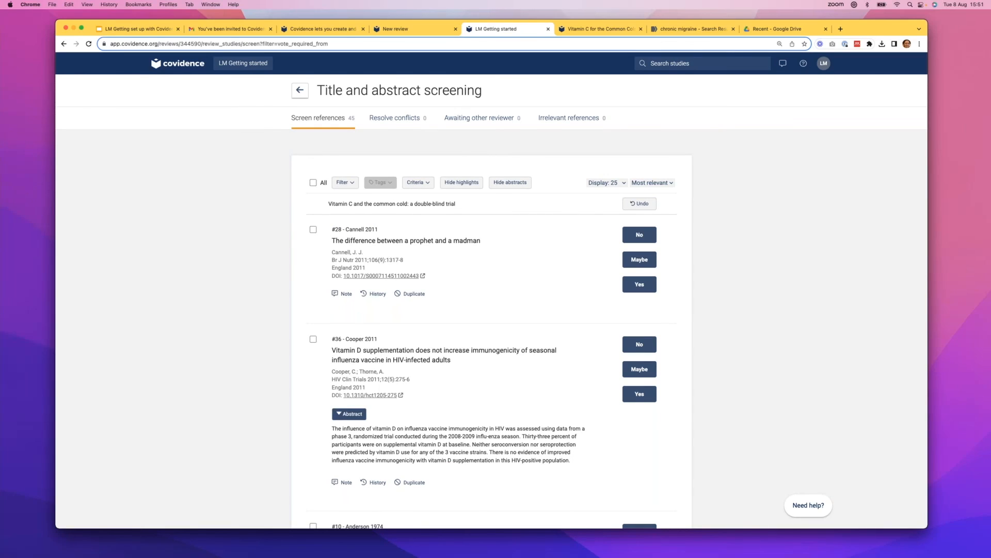
scroll(386, 249, "down", 1)
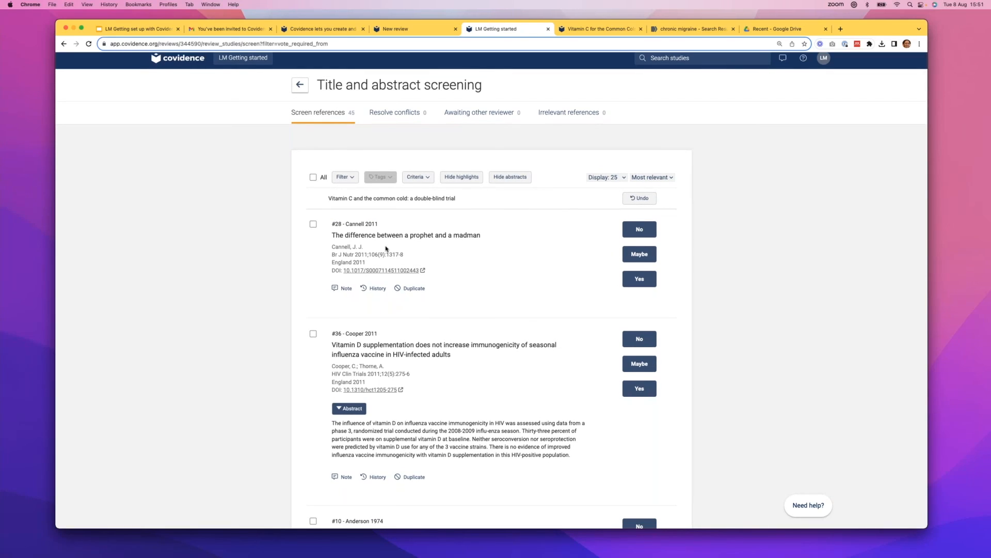
scroll(386, 249, "up", 1)
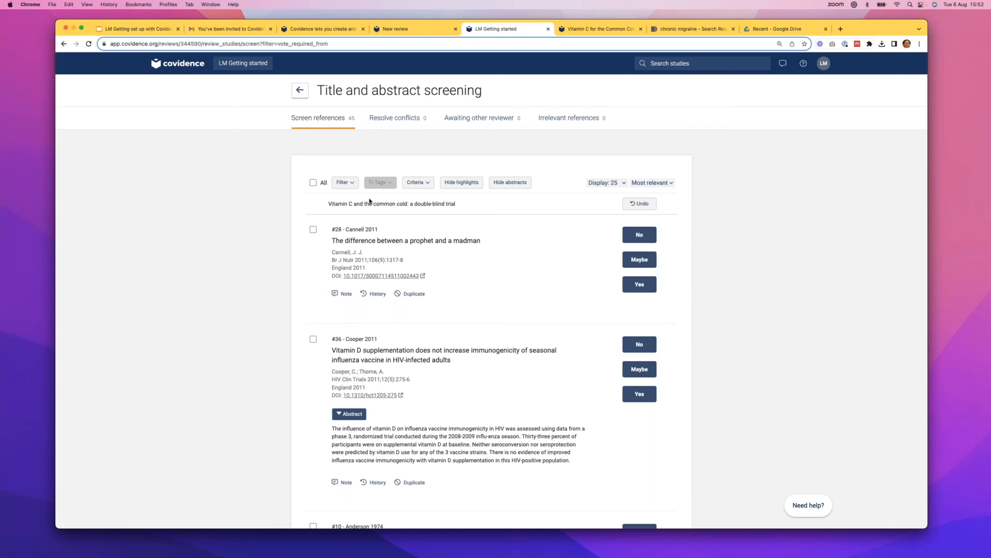
left_click(314, 230)
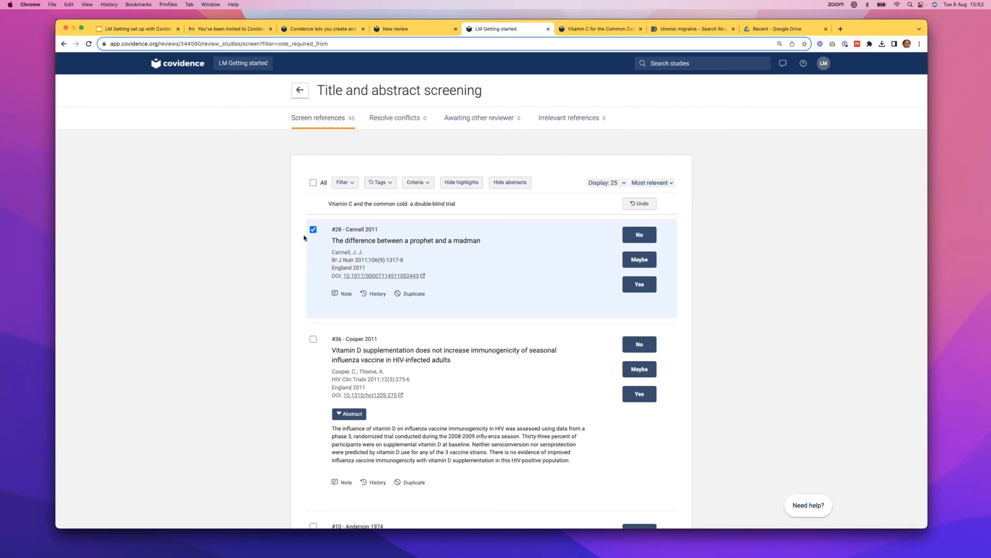
left_click(313, 183)
left_click(389, 184)
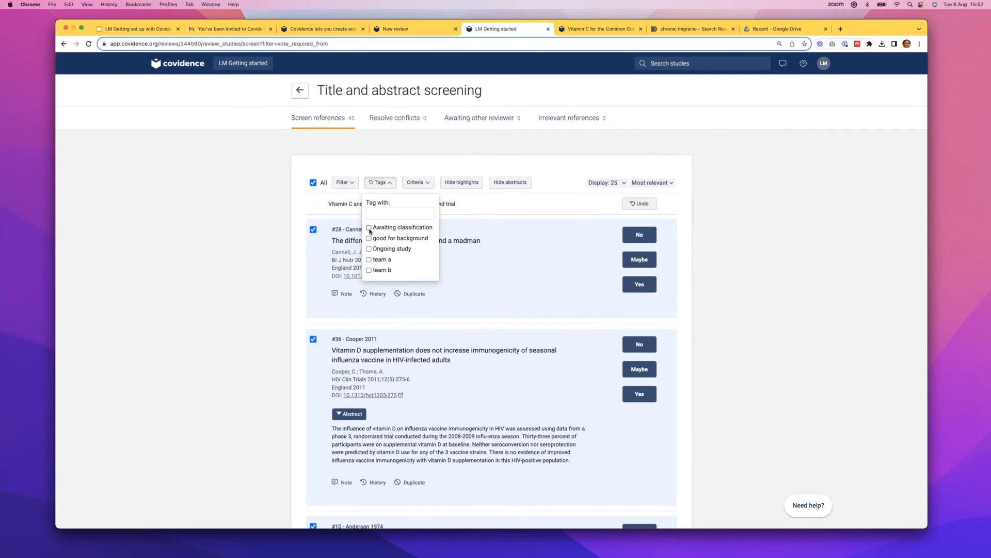
left_click(312, 183)
Tag the reference "The difference between a prophet and a madman" as "good for background".
left_click(313, 229)
left_click(391, 183)
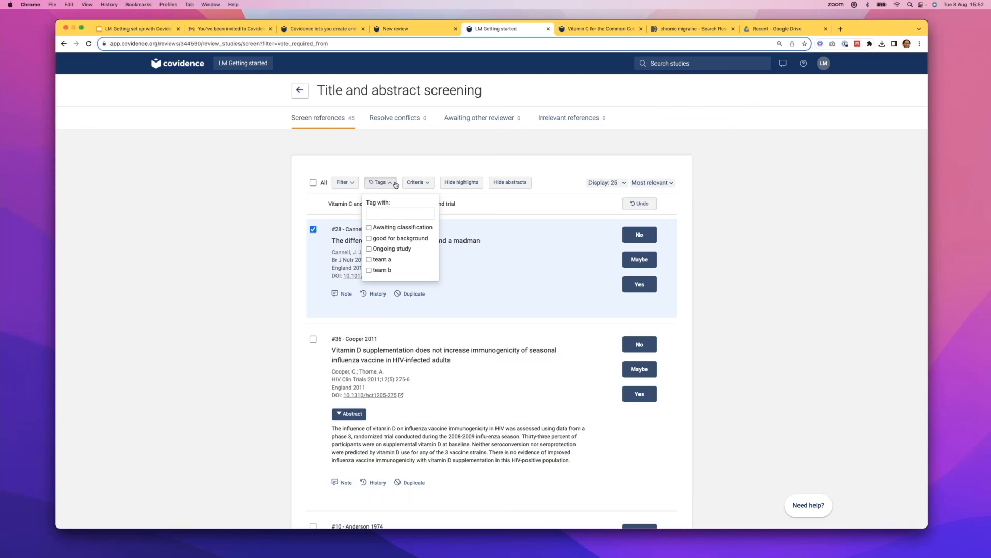
left_click(369, 239)
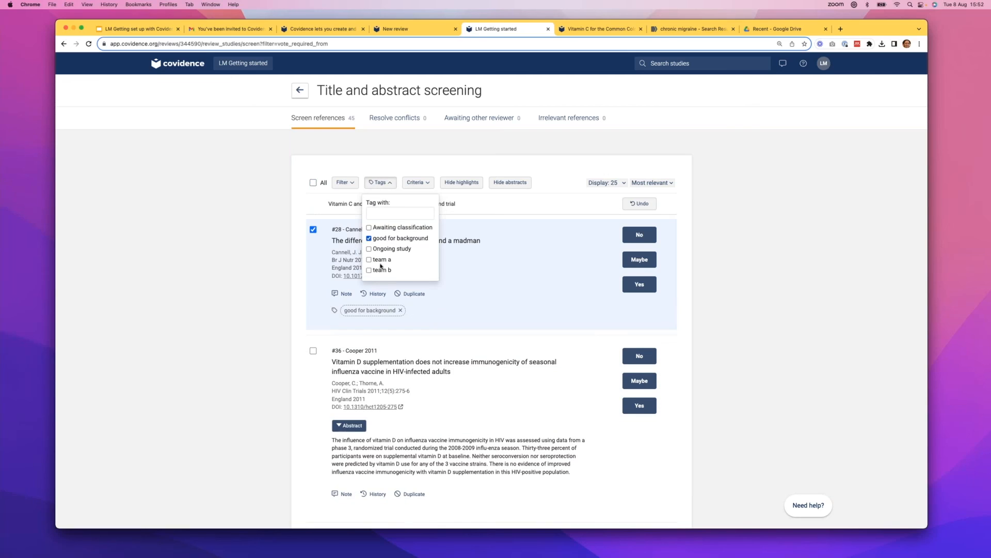
left_click(487, 282)
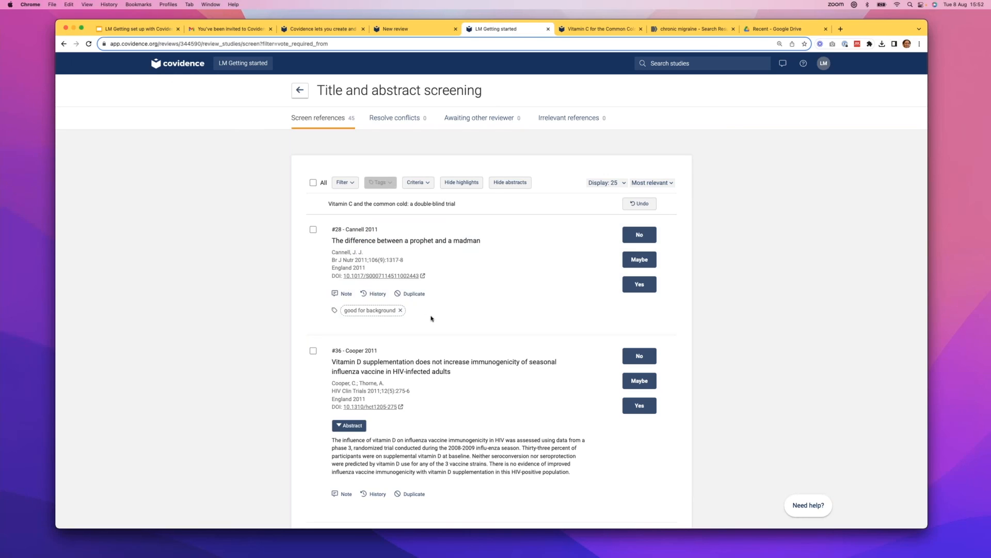
Filter the references to screen by the "good for background" tag.
left_click(342, 184)
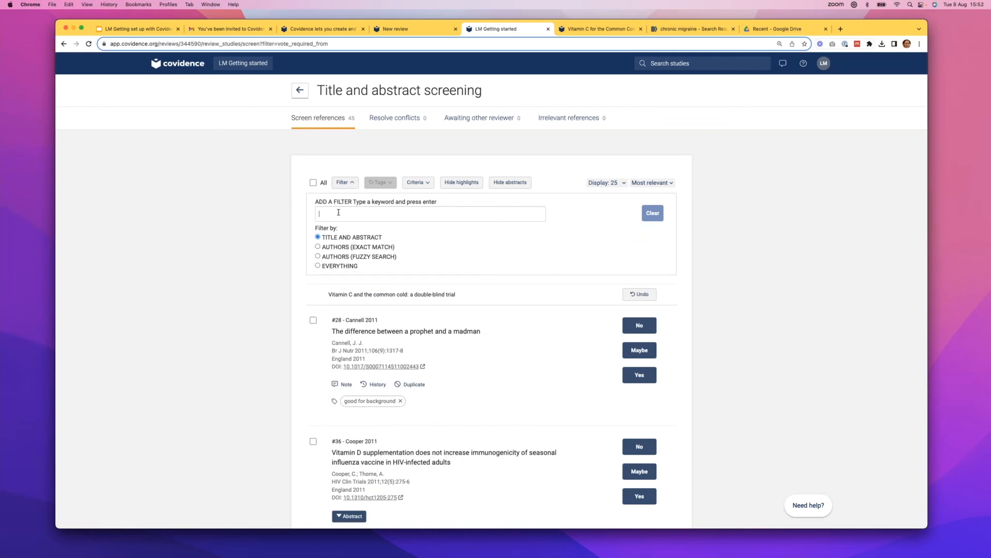
left_click(340, 212)
left_click(337, 239)
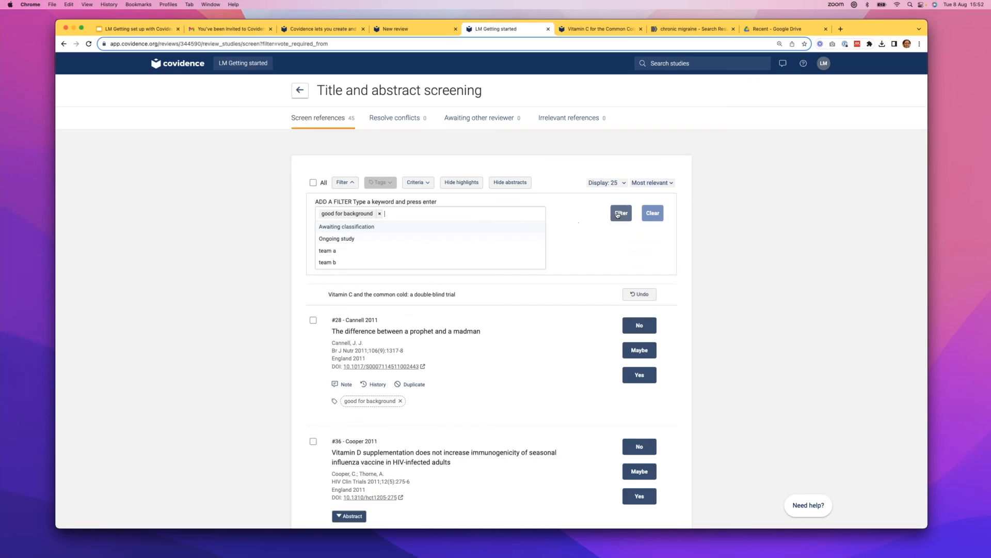
left_click(618, 215)
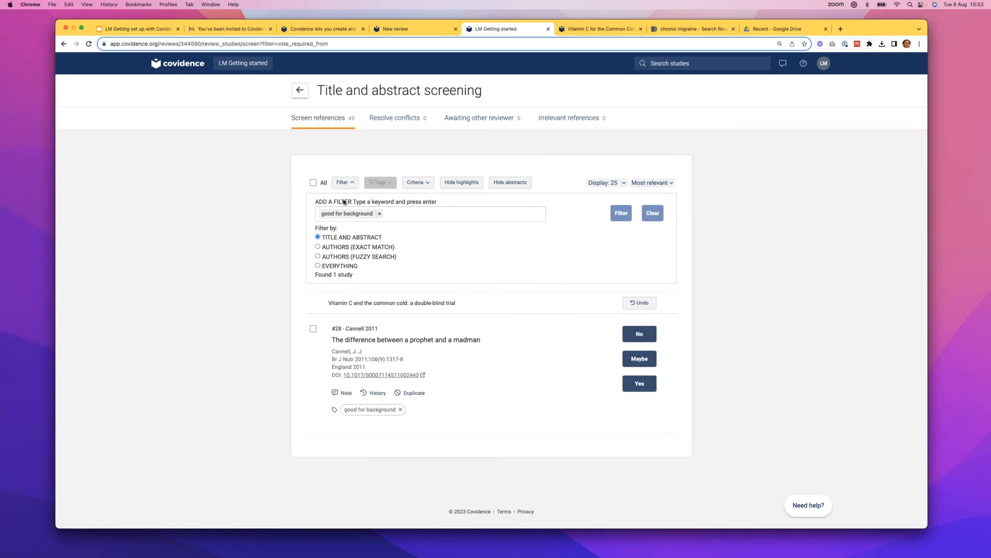
Replace the tag filter with the keyword migraine and filter the references by title and abstract.
left_click(390, 215)
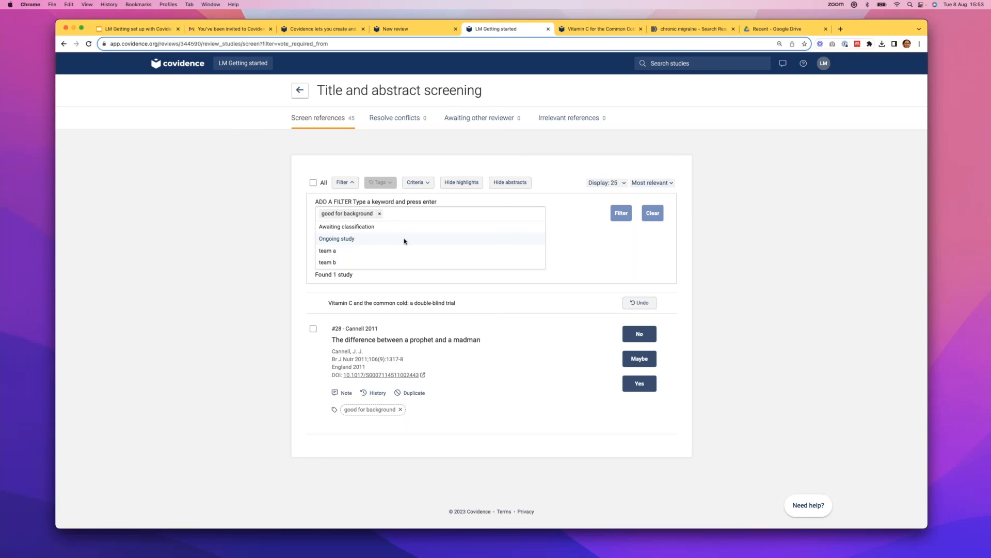
key("BackSpace")
key("BackSpace")
key("BackSpace")
key("BackSpace")
key("BackSpace")
key("BackSpace")
key("BackSpace")
key("BackSpace")
key("BackSpace")
key("BackSpace")
key("BackSpace")
key("BackSpace")
key("BackSpace")
key("BackSpace")
key("BackSpace")
key("BackSpace")
type("migraine")
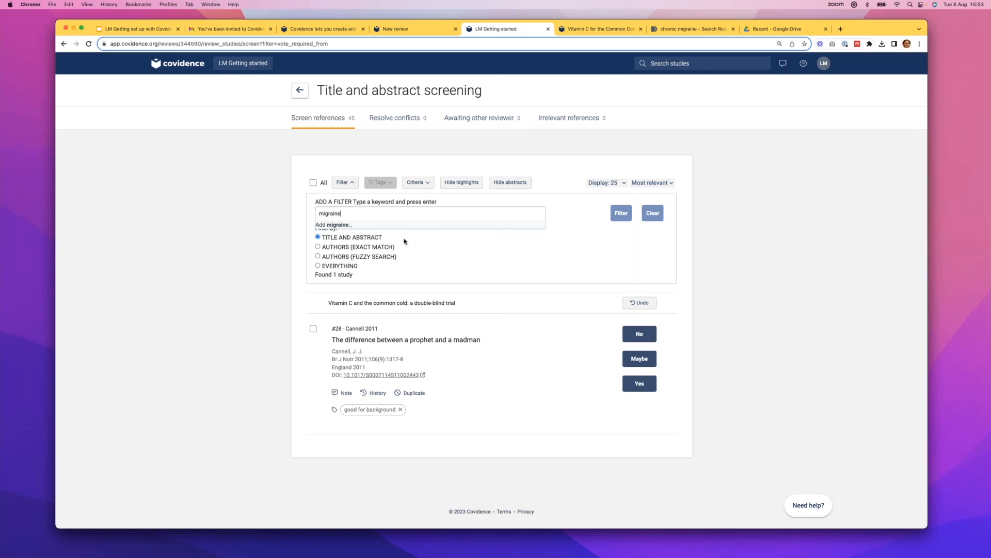
key("Return")
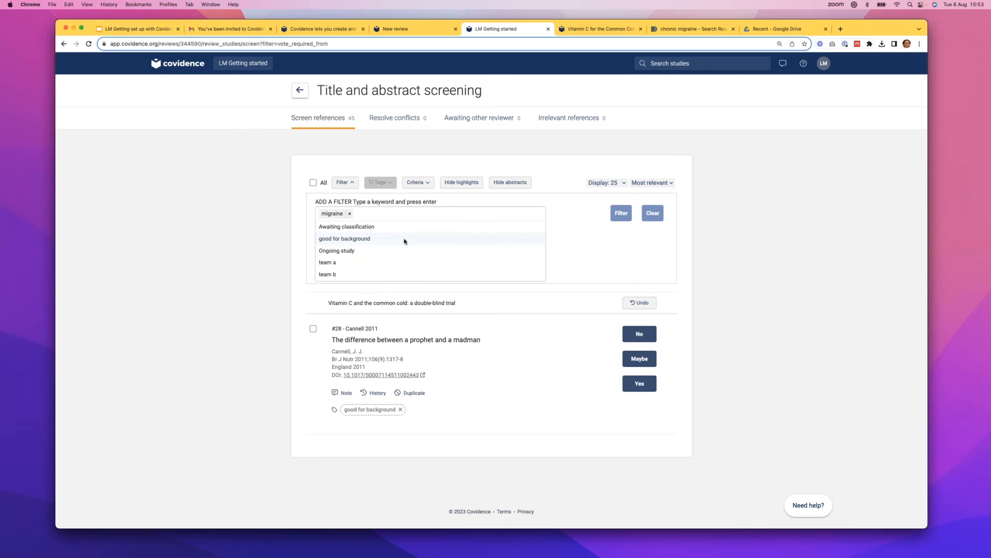
left_click(621, 213)
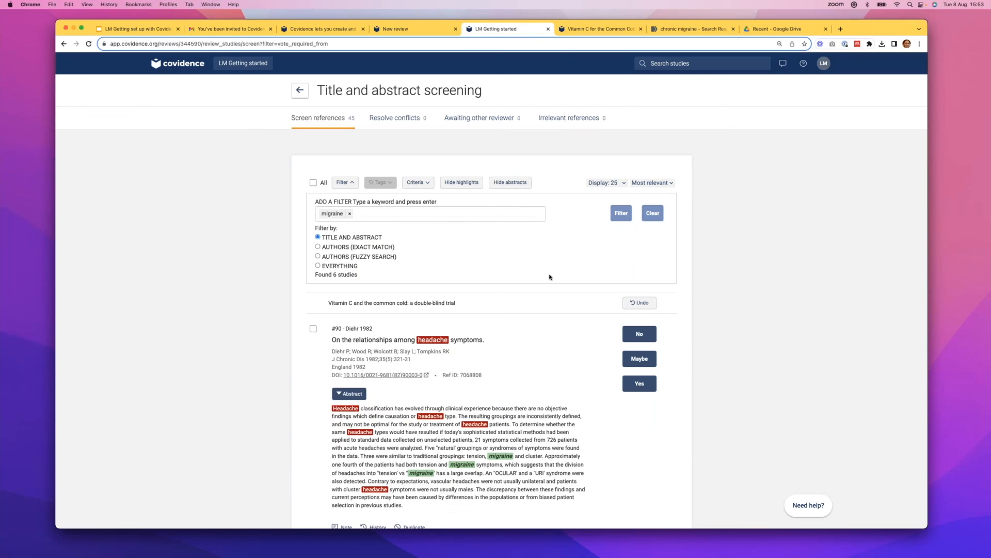
Examine the abstracts of the references filtered by the keyword migraine.
scroll(549, 277, "down", 4)
scroll(372, 155, "up", 4)
scroll(372, 155, "down", 4)
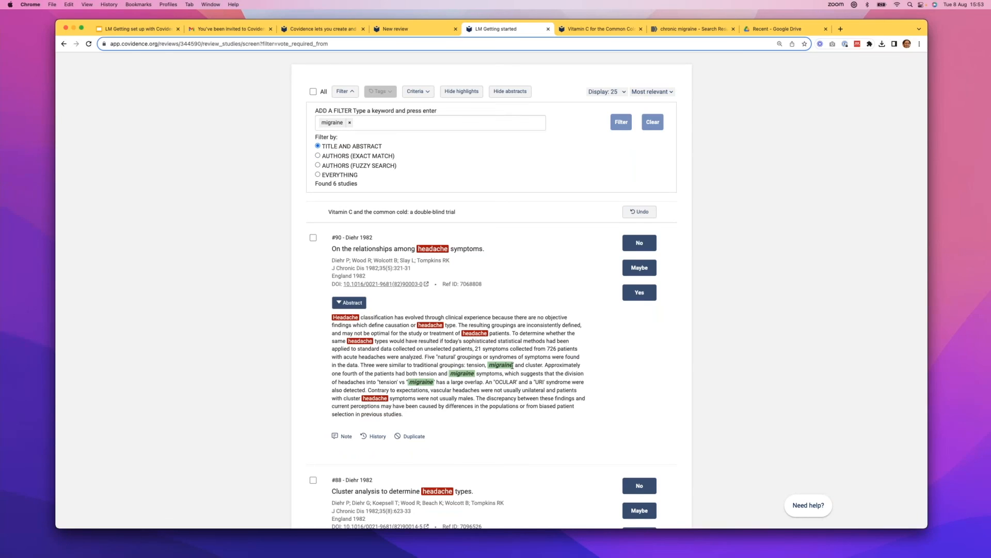
scroll(479, 398, "up", 3)
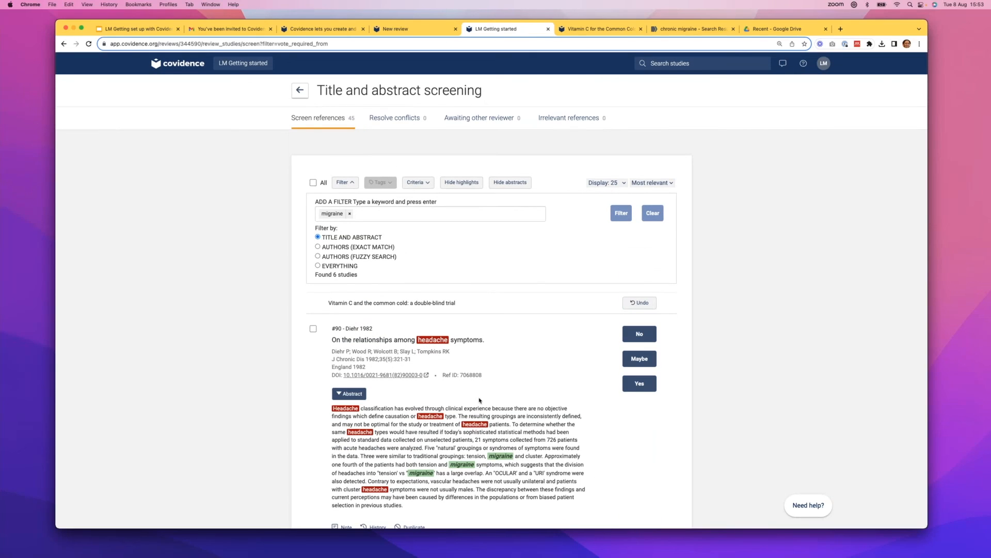
View the review's export options, choose title and abstract screening as the references to export, and return to the review summary.
left_click(246, 64)
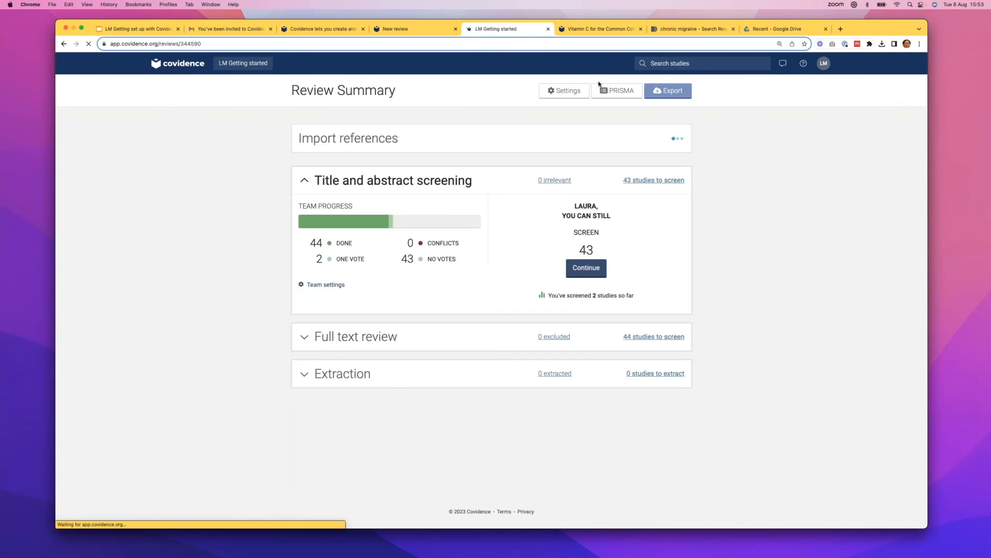
left_click(671, 93)
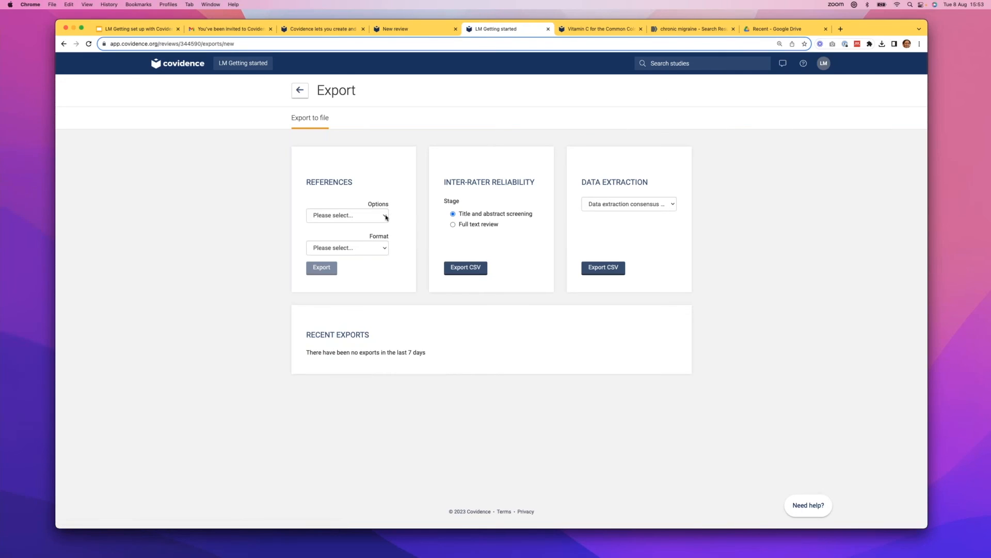
left_click(386, 216)
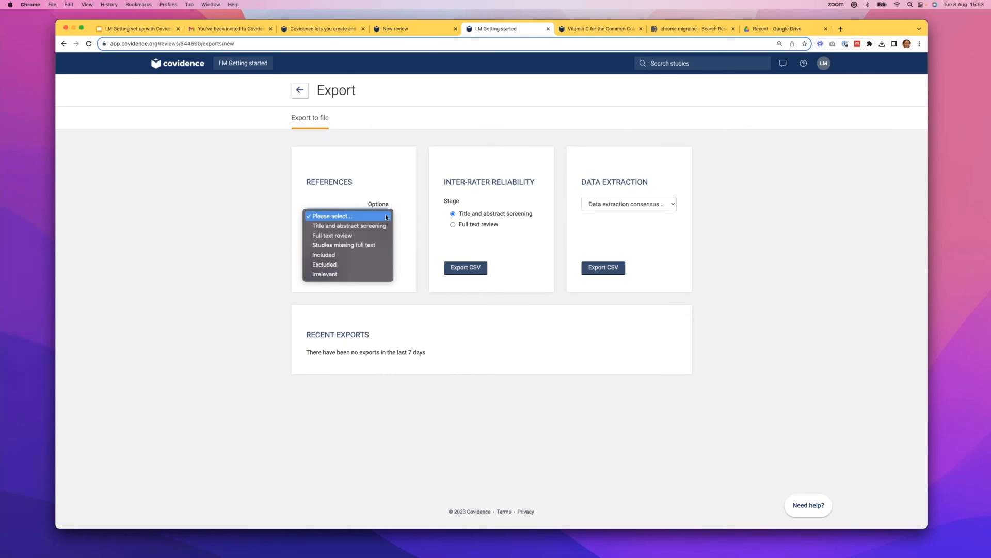
left_click(361, 229)
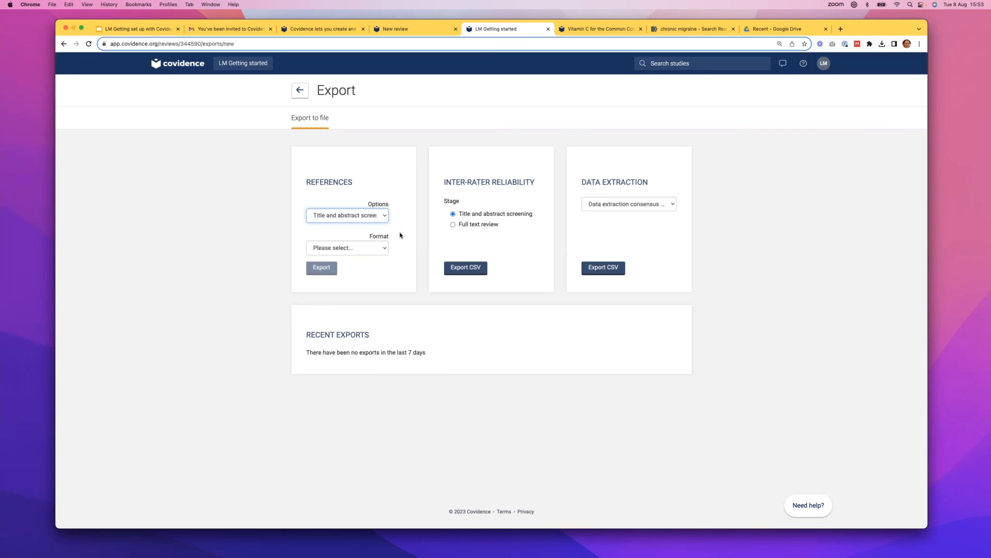
left_click(299, 90)
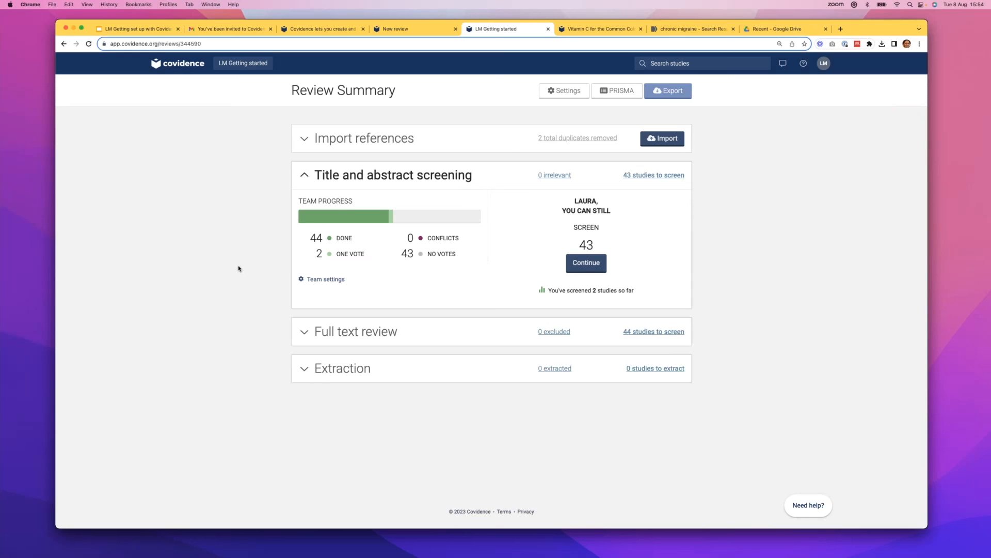
View the full-text exclusion reasons in the review's eligibility criteria settings and return to the review summary.
left_click(566, 96)
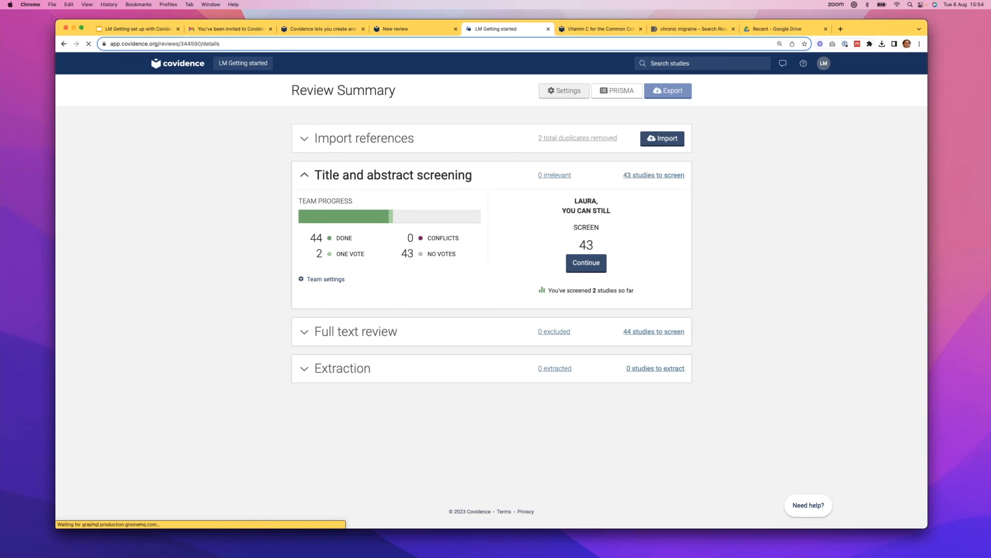
left_click(478, 119)
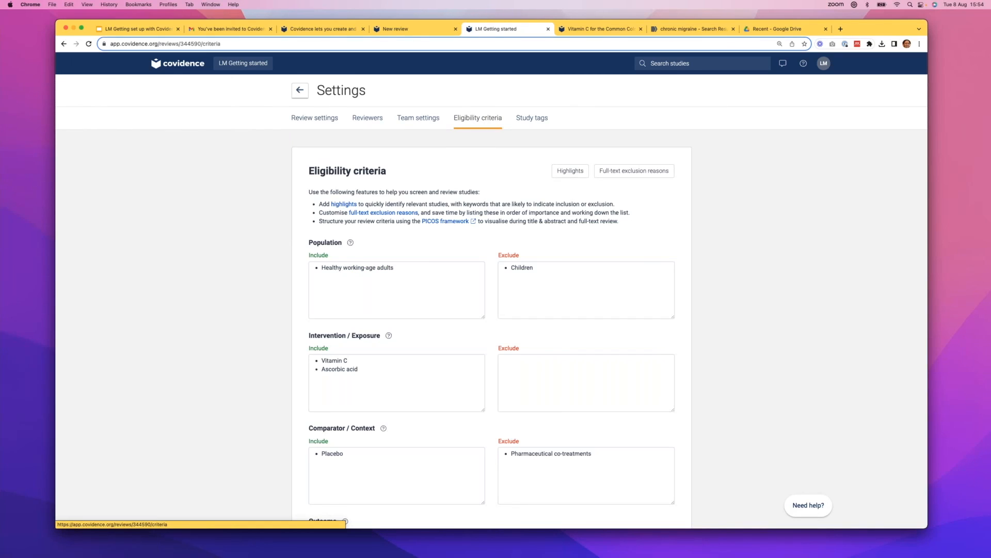
left_click(647, 172)
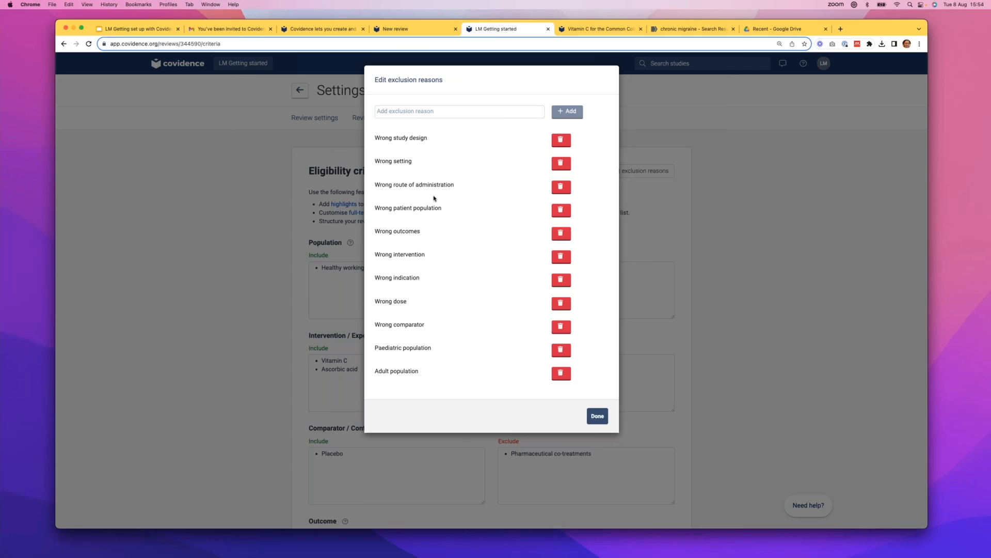
left_click(398, 113)
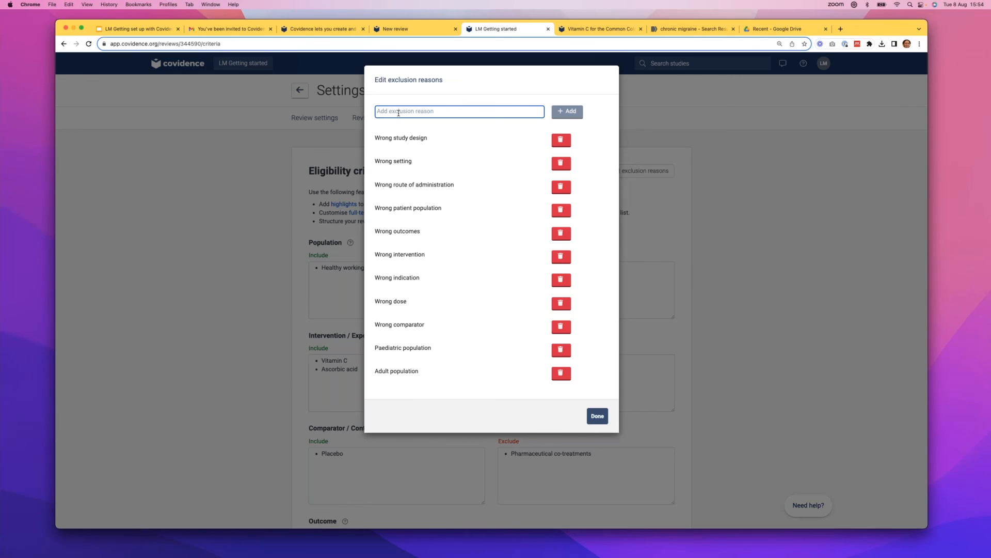
left_click(598, 416)
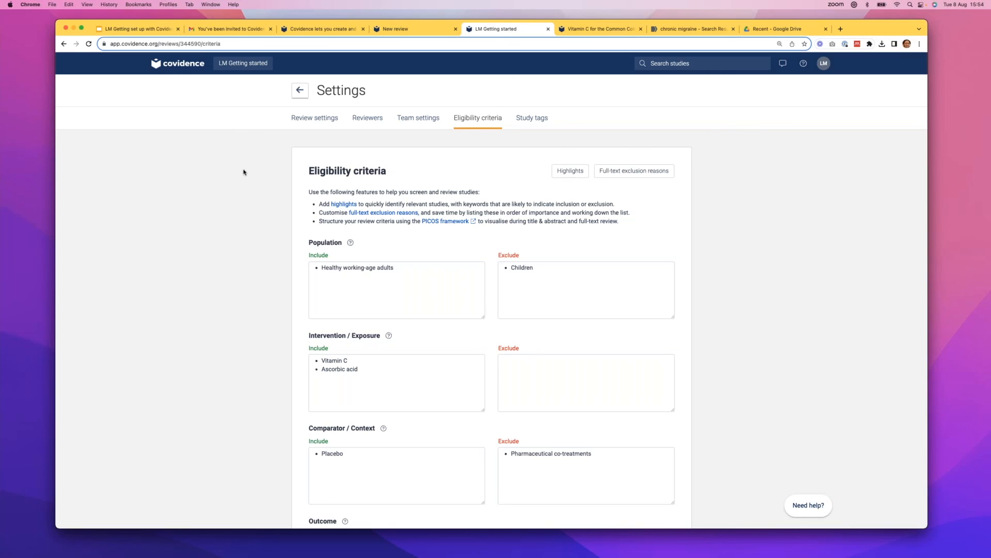
left_click(249, 67)
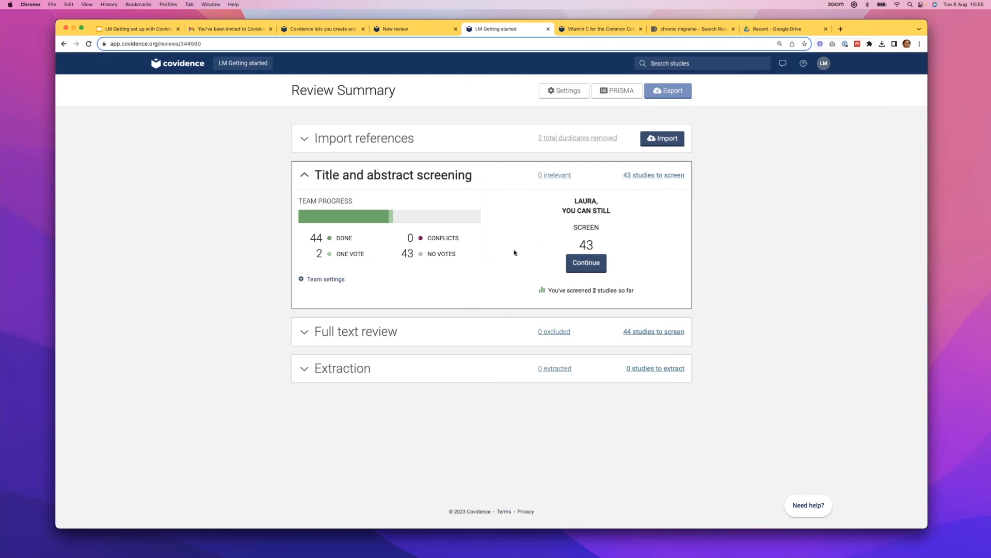
Switch to the Vitamin C for the Common Cold review and hide the highlights in its title and abstract screening list.
left_click(592, 30)
scroll(484, 148, "up", 10)
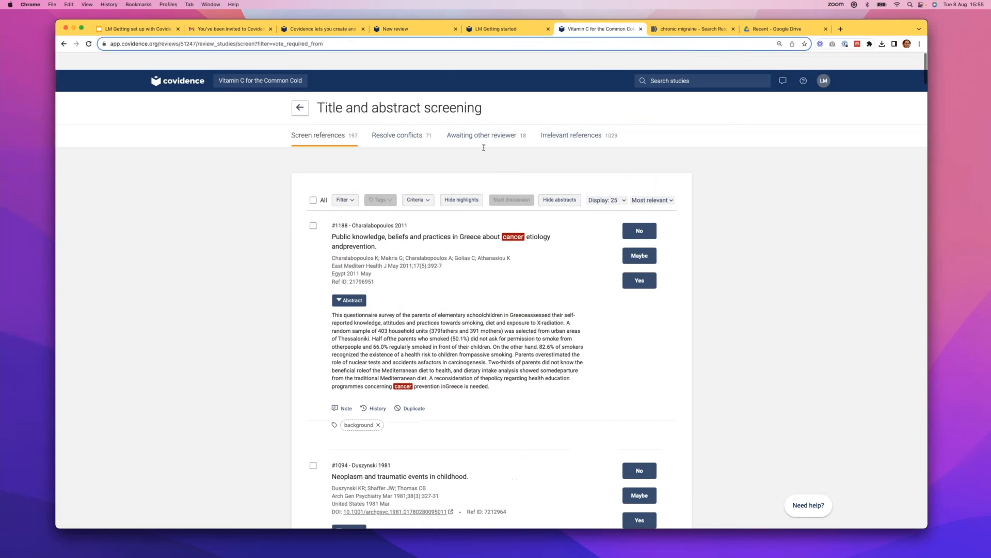
scroll(484, 148, "down", 1)
left_click(463, 182)
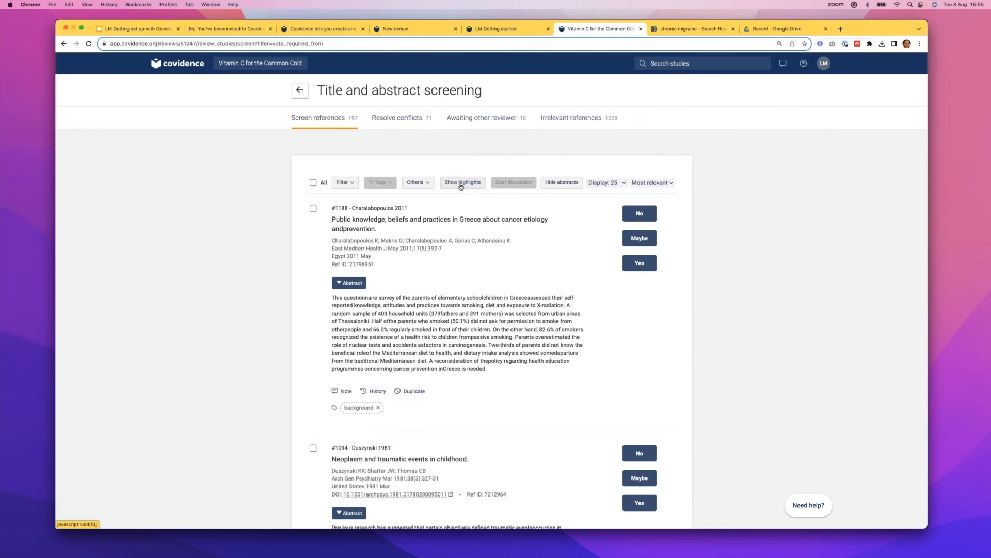
Examine the PRISMA diagram of the Vitamin C for the Common Cold review, including its import sources and exclusion reasons.
left_click(263, 63)
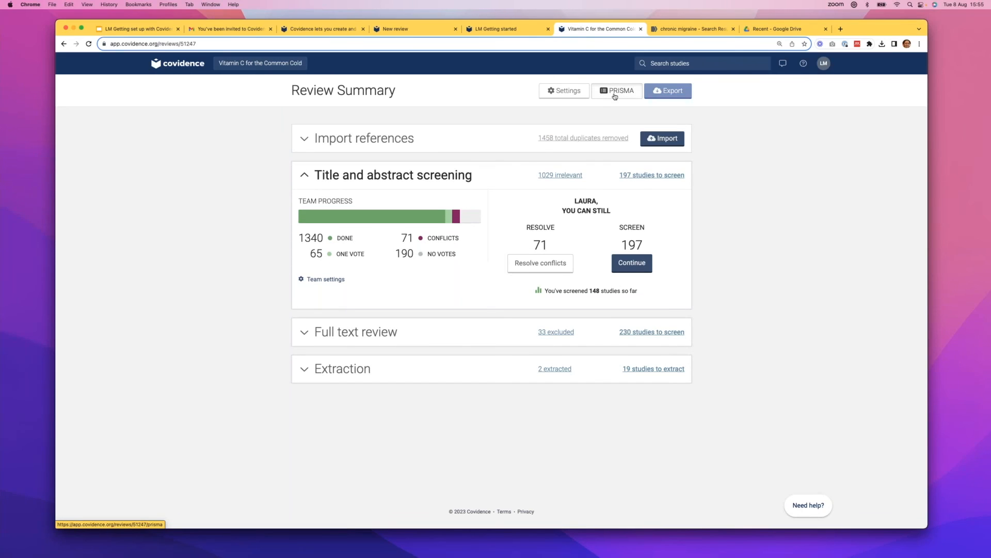
left_click(615, 92)
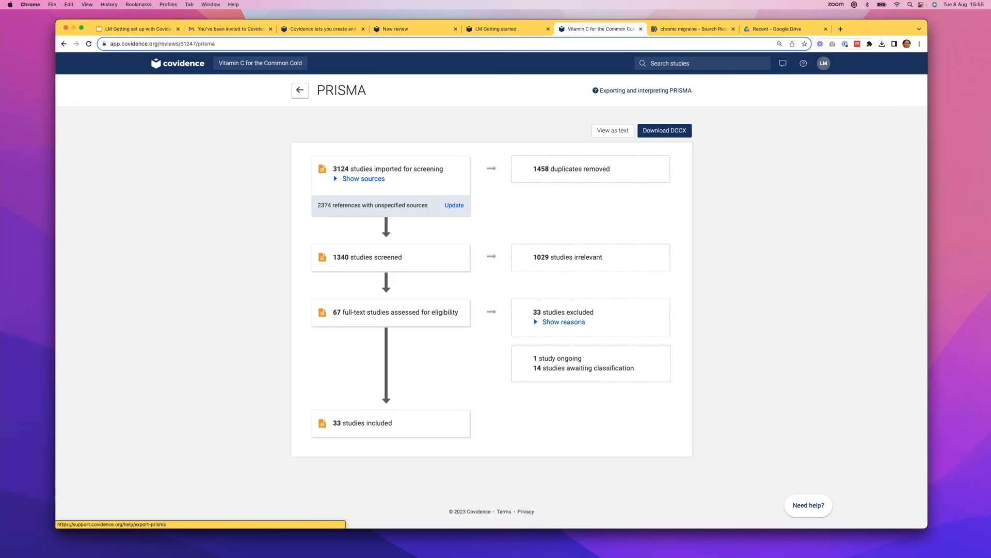
left_click(336, 180)
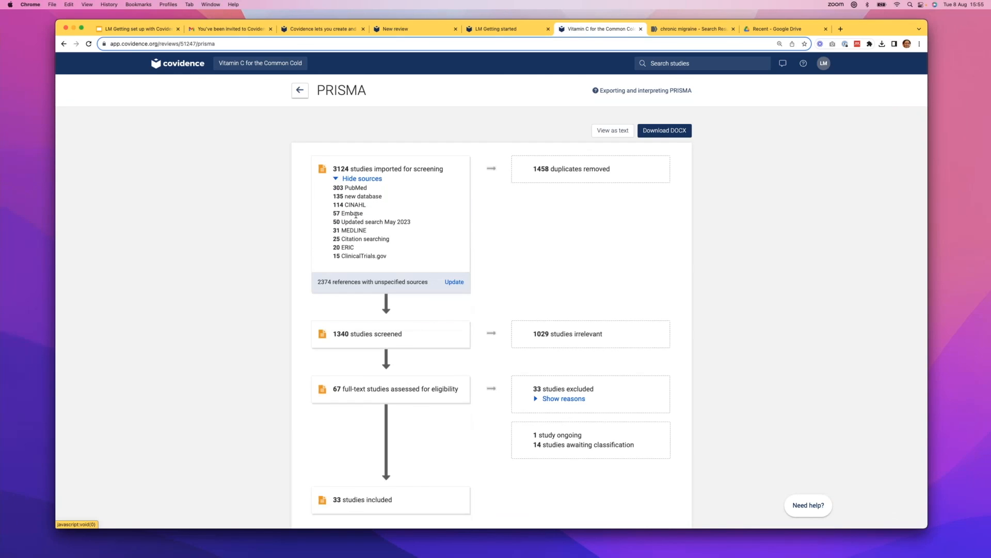
left_click(337, 179)
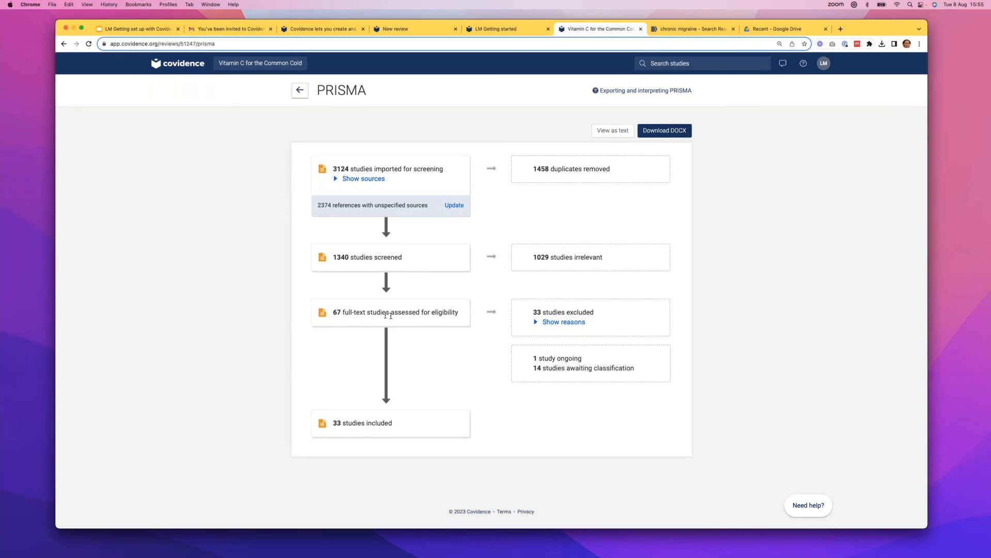
left_click(536, 322)
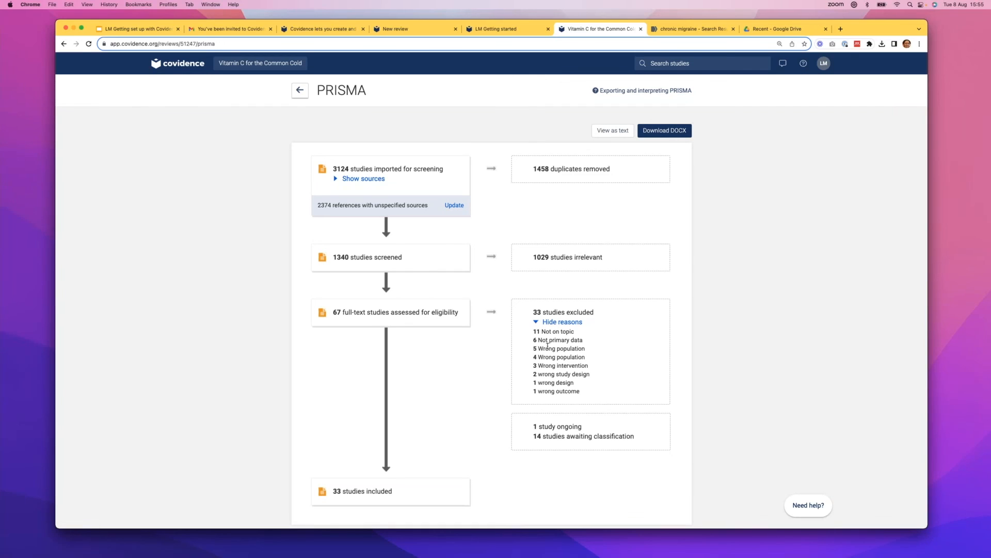
left_click(536, 323)
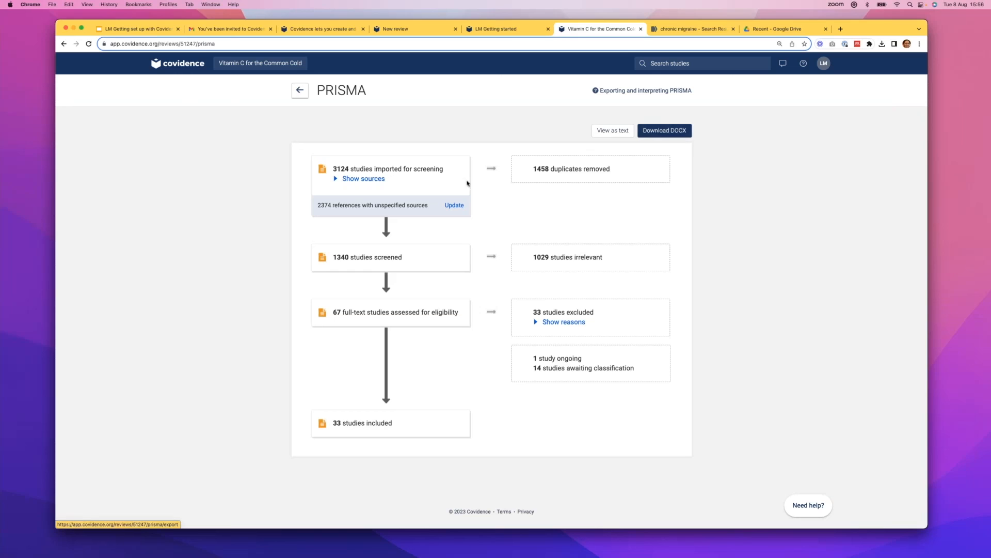
Switch to the Google Slides presentation and start the slideshow from the Questions slide.
left_click(131, 30)
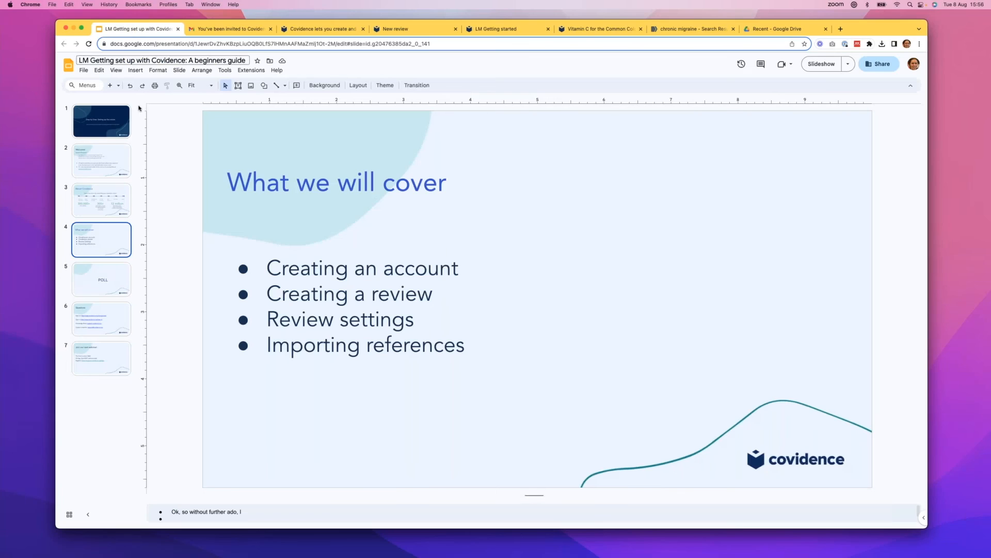
left_click(114, 320)
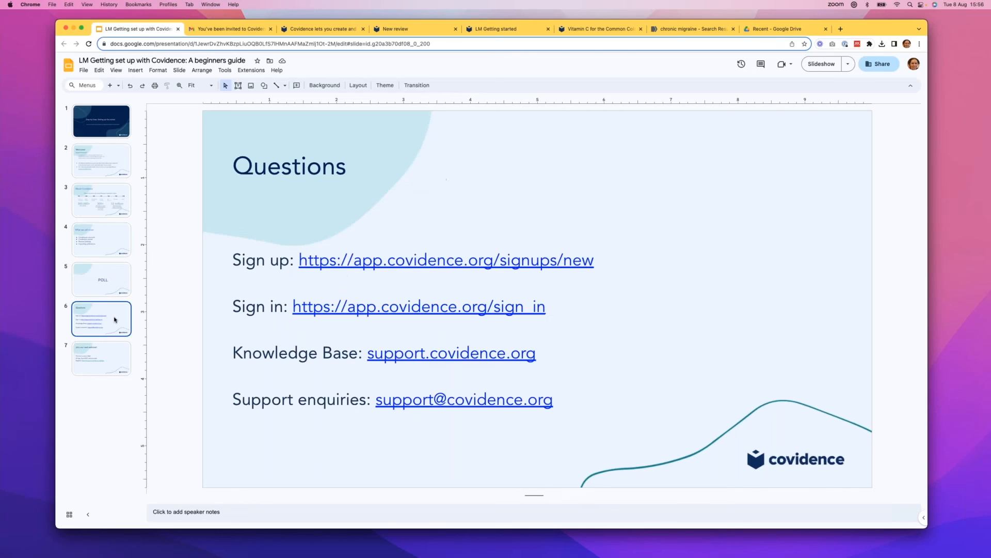
left_click(826, 67)
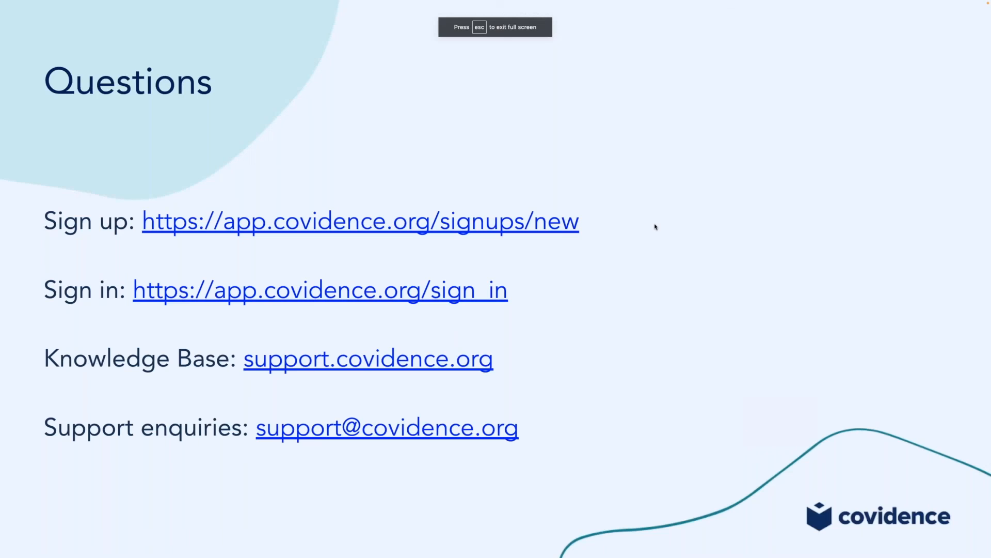